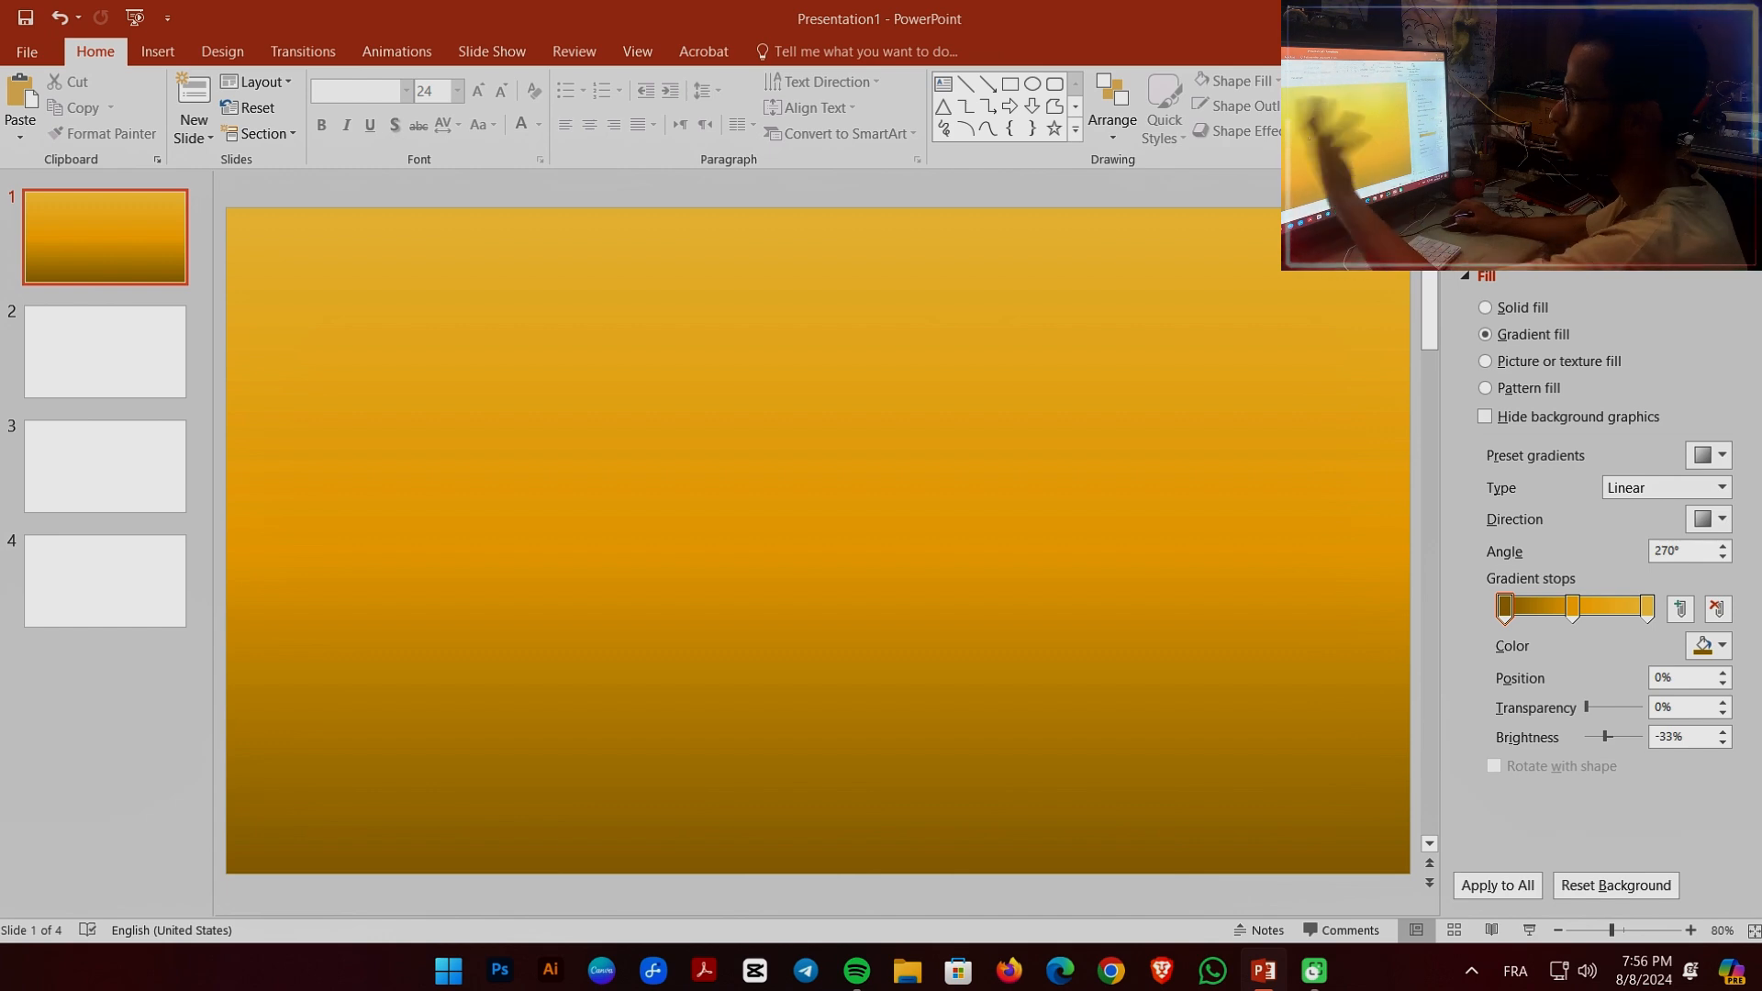
# - Try a texture fill and several pattern fills on the first slide's background
pyautogui.click(1551, 362)
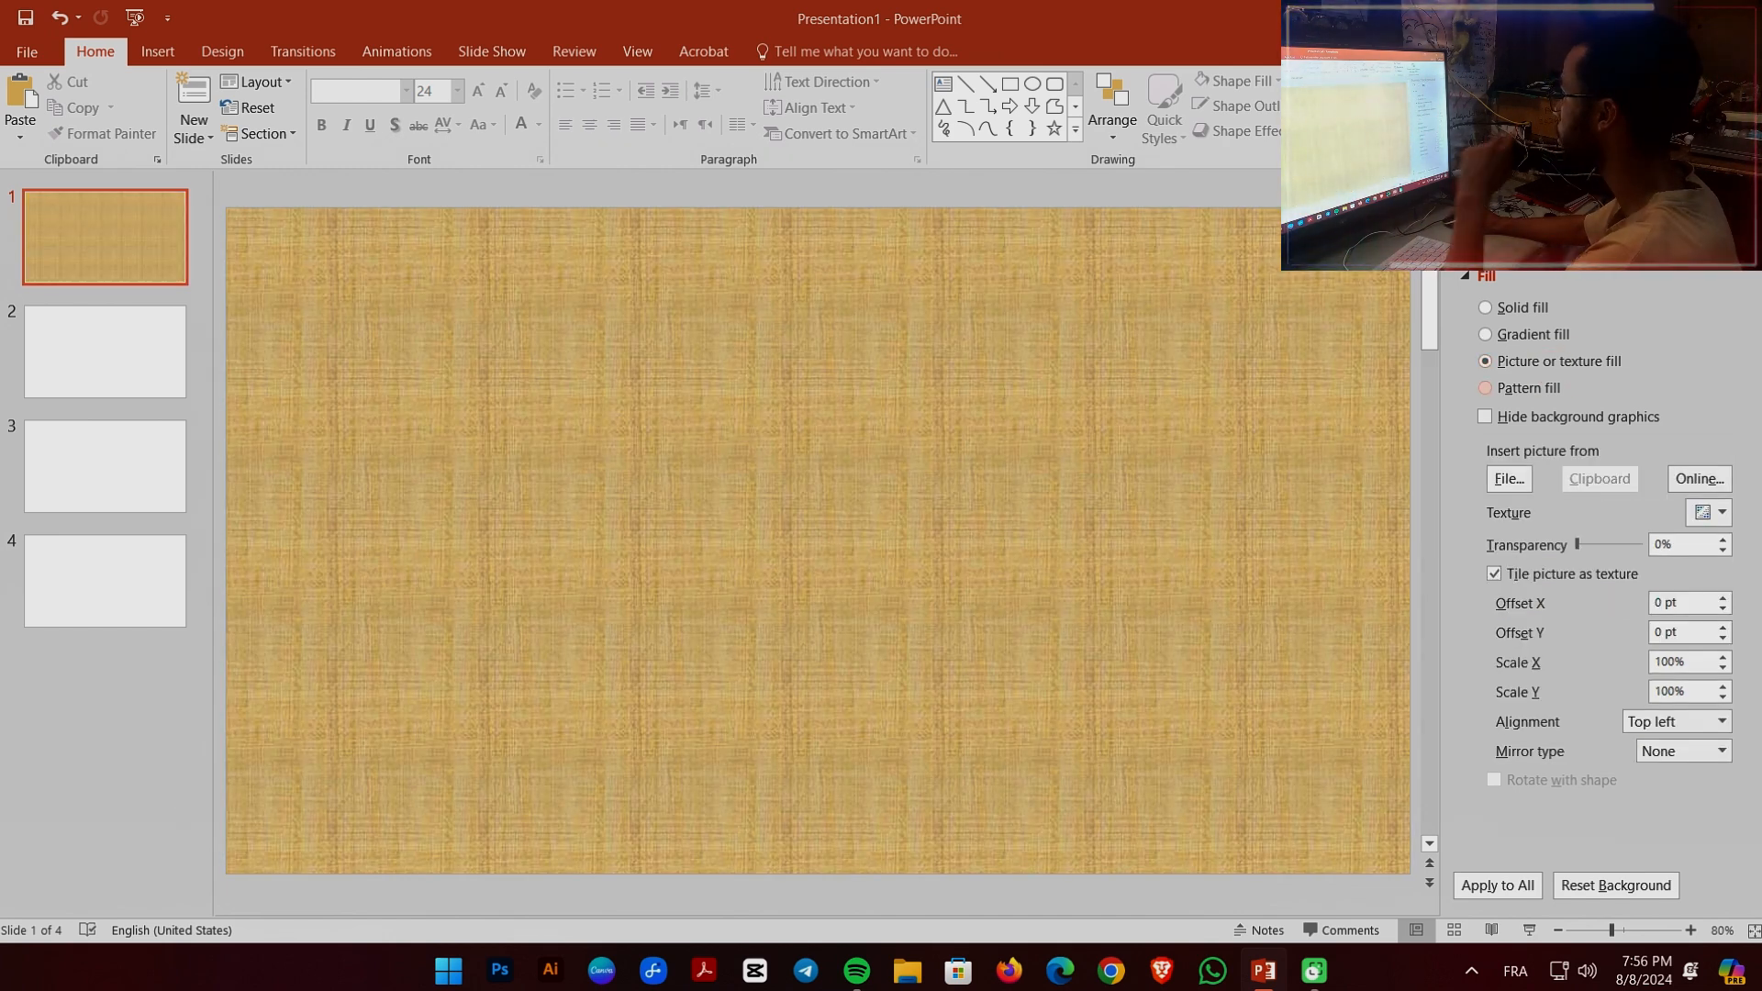
pyautogui.click(1510, 387)
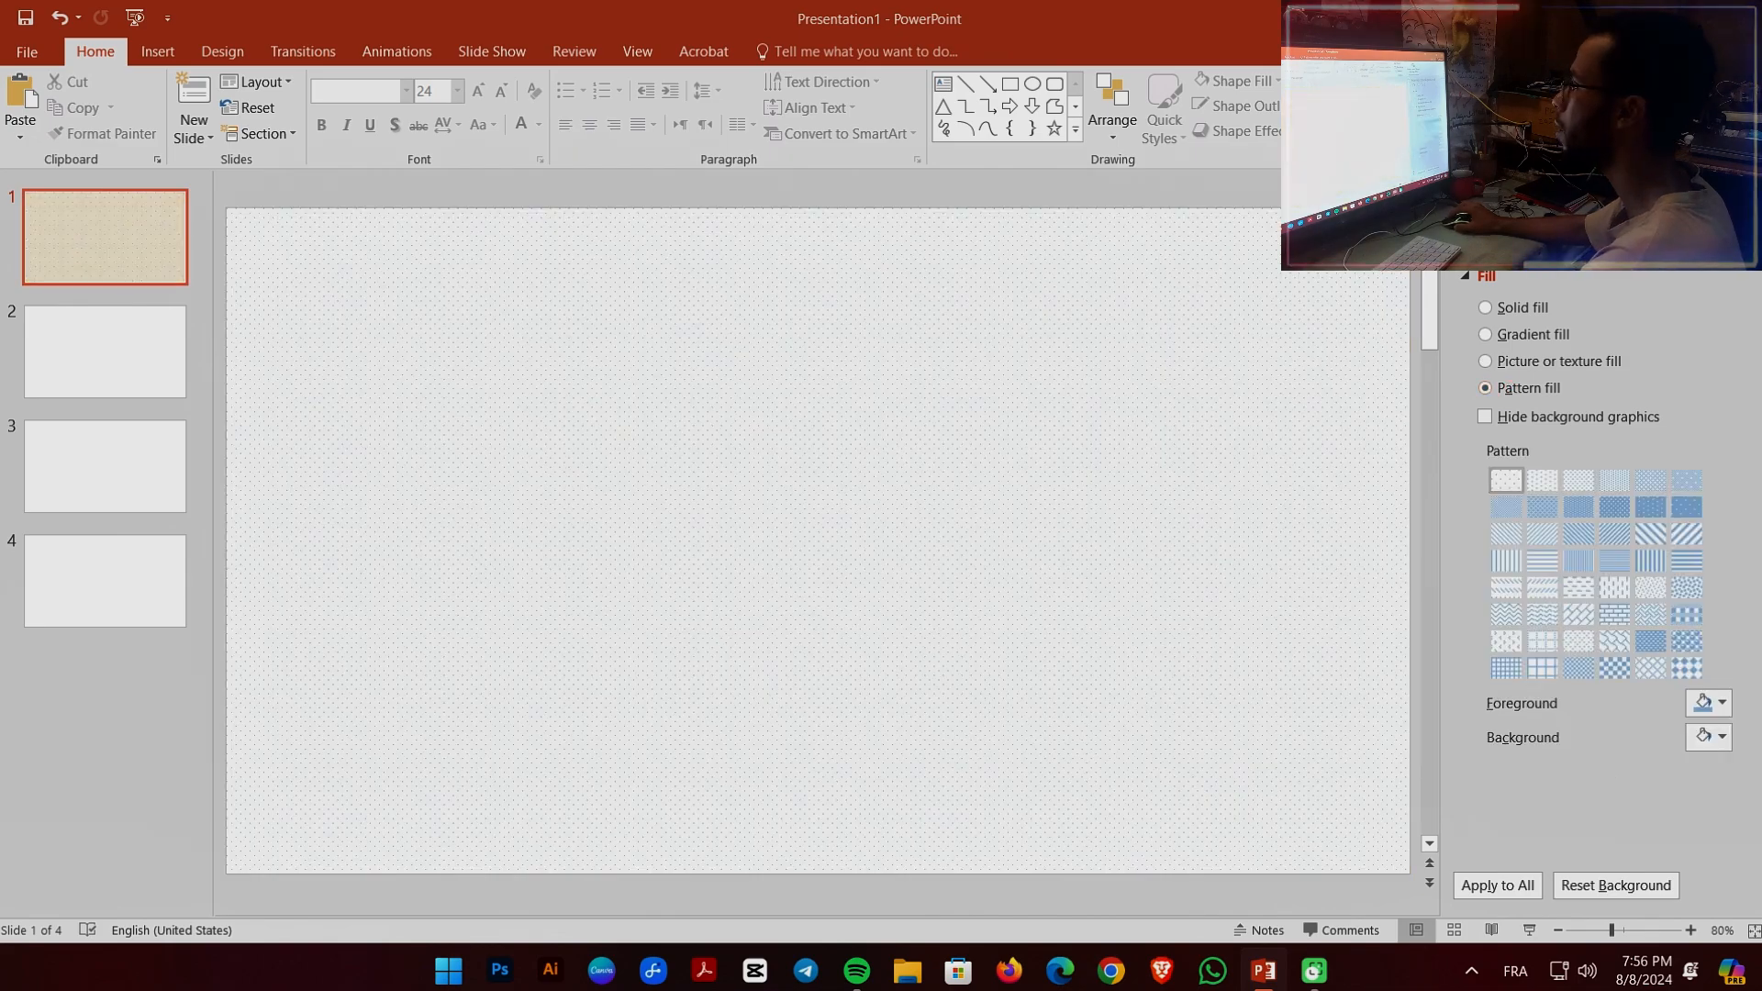
pyautogui.click(1614, 534)
pyautogui.click(1645, 613)
pyautogui.click(1614, 641)
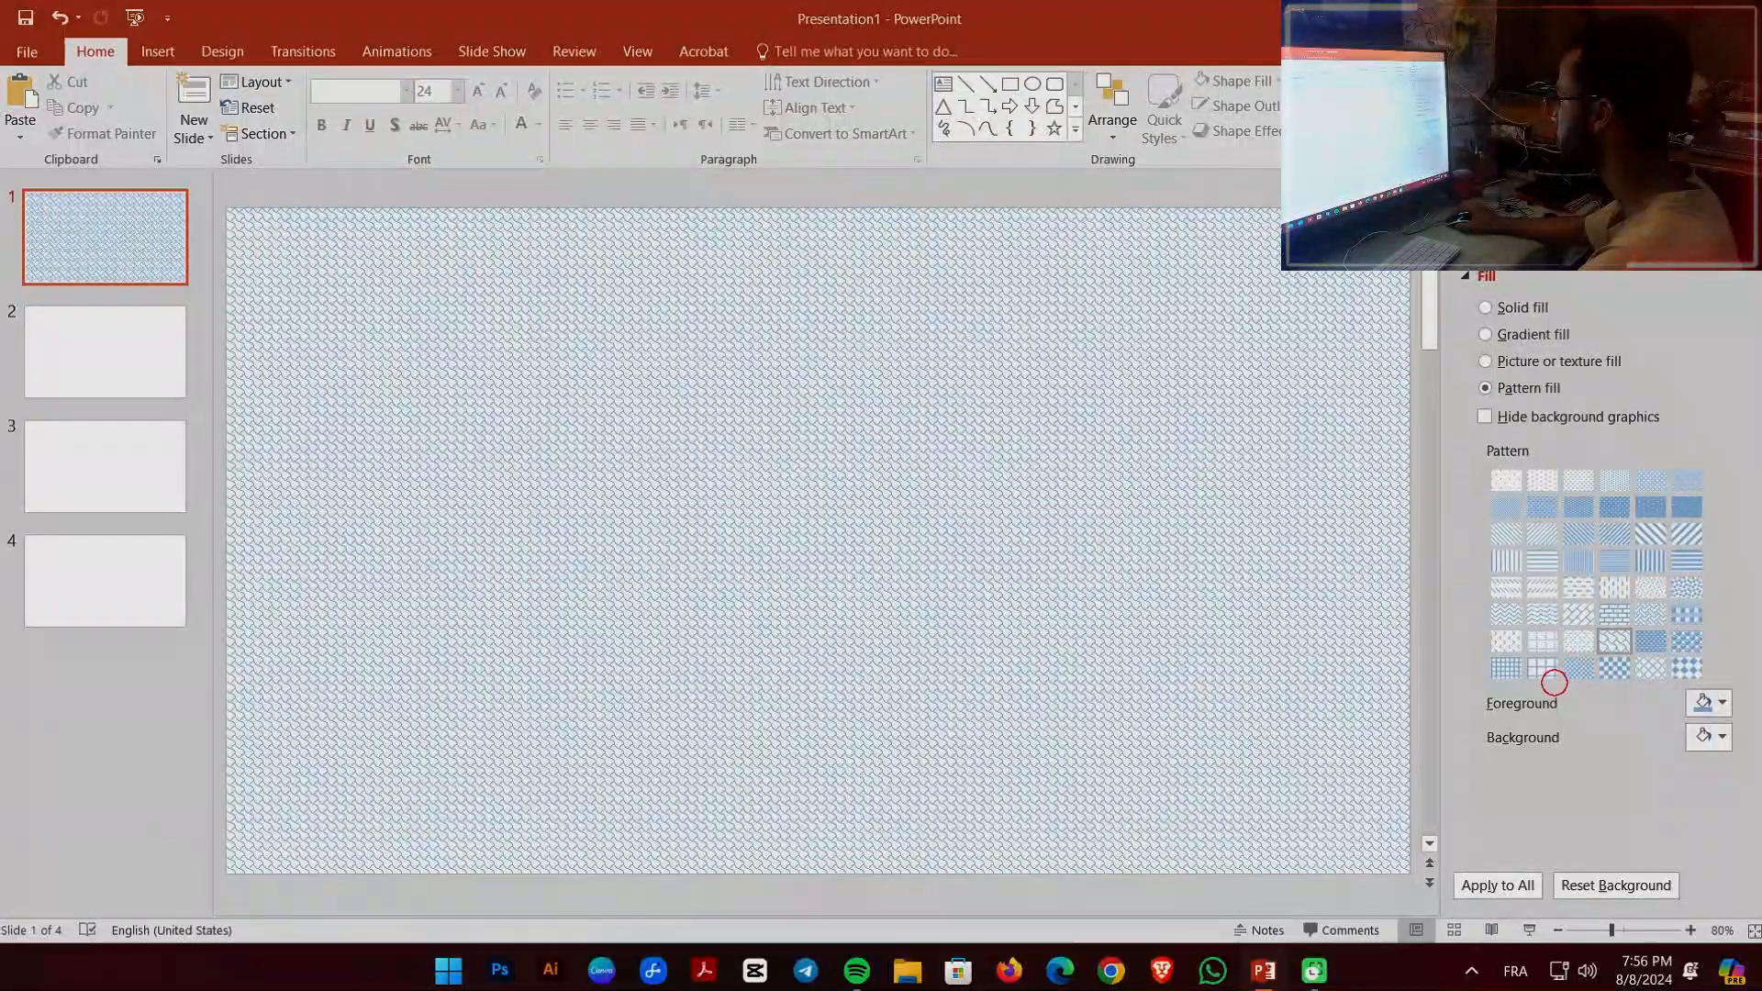
# - Fill the first slide's background with the cartoon couple picture from the Downloads folder
pyautogui.click(1523, 360)
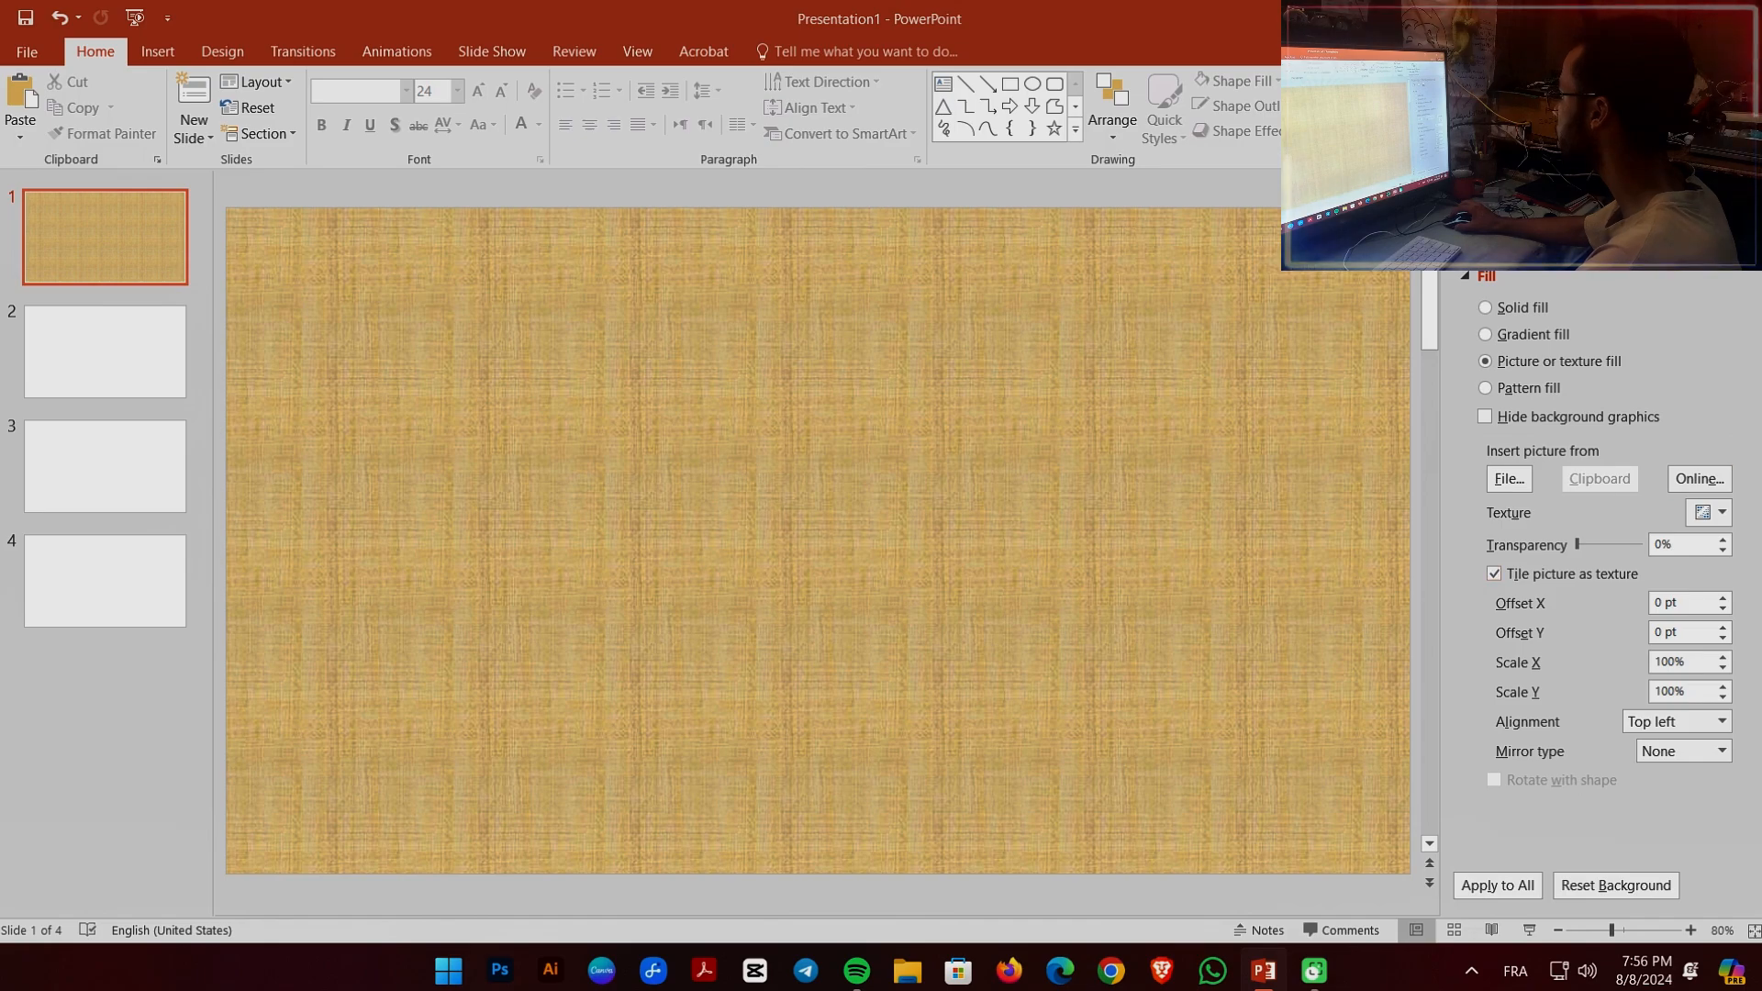
pyautogui.click(1510, 478)
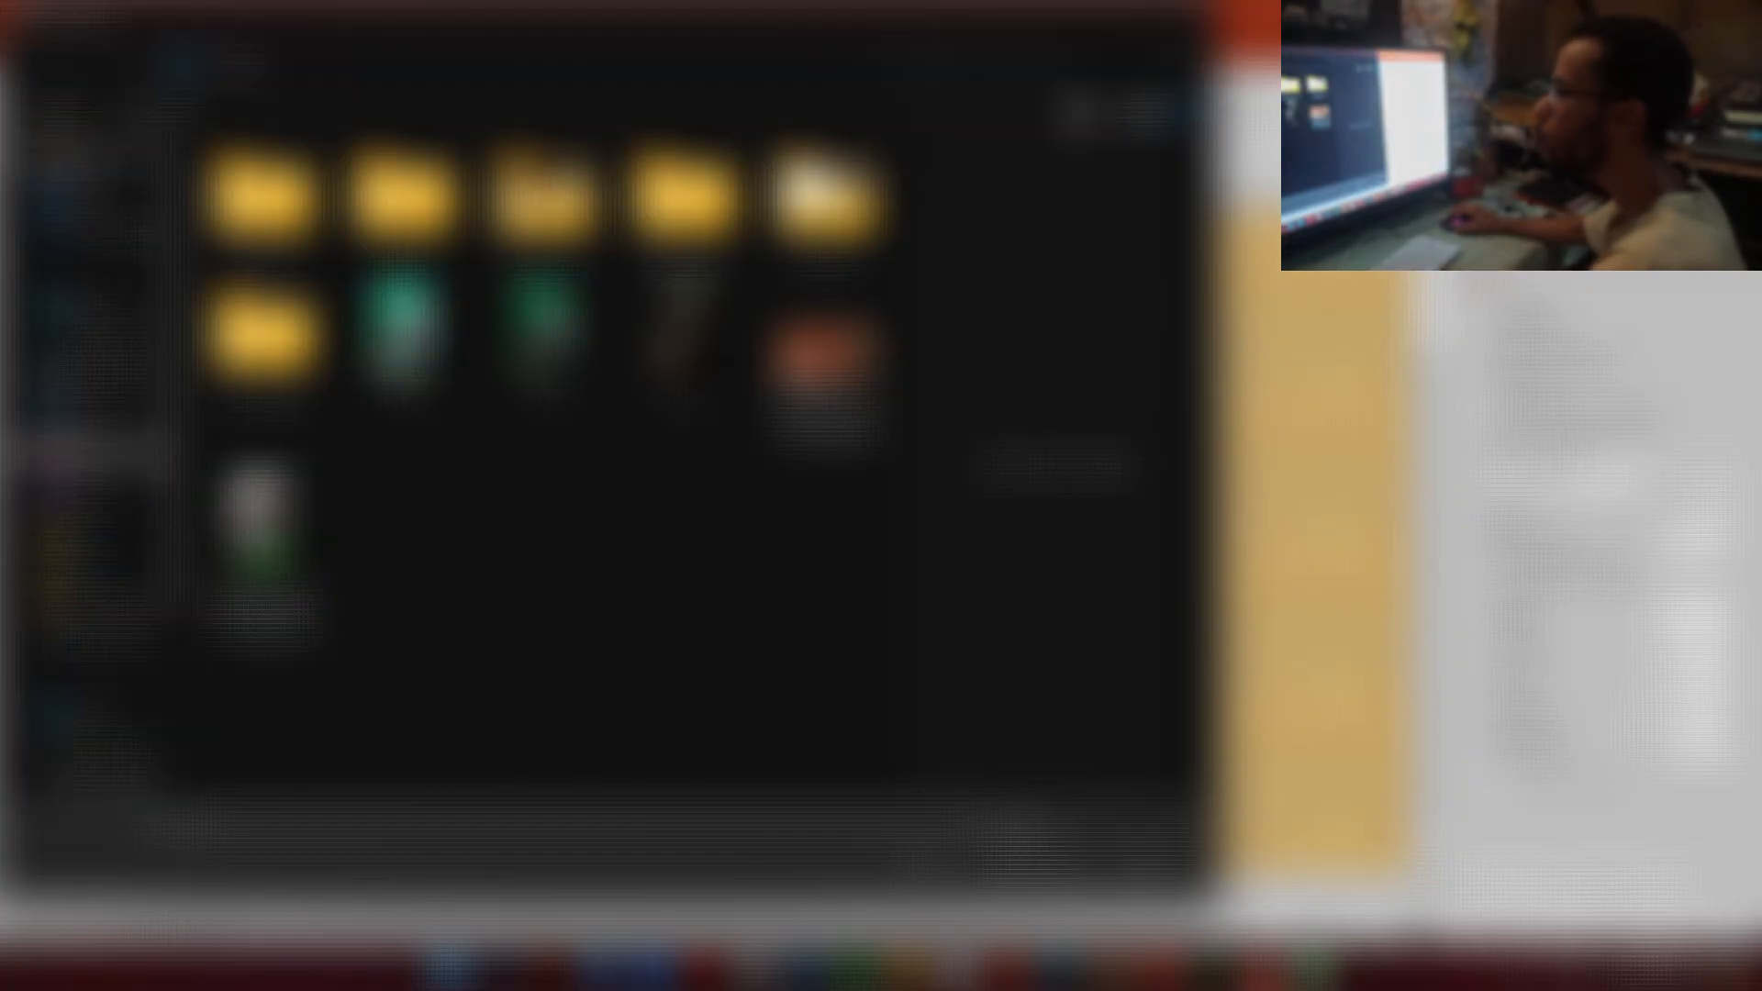
pyautogui.click(99, 343)
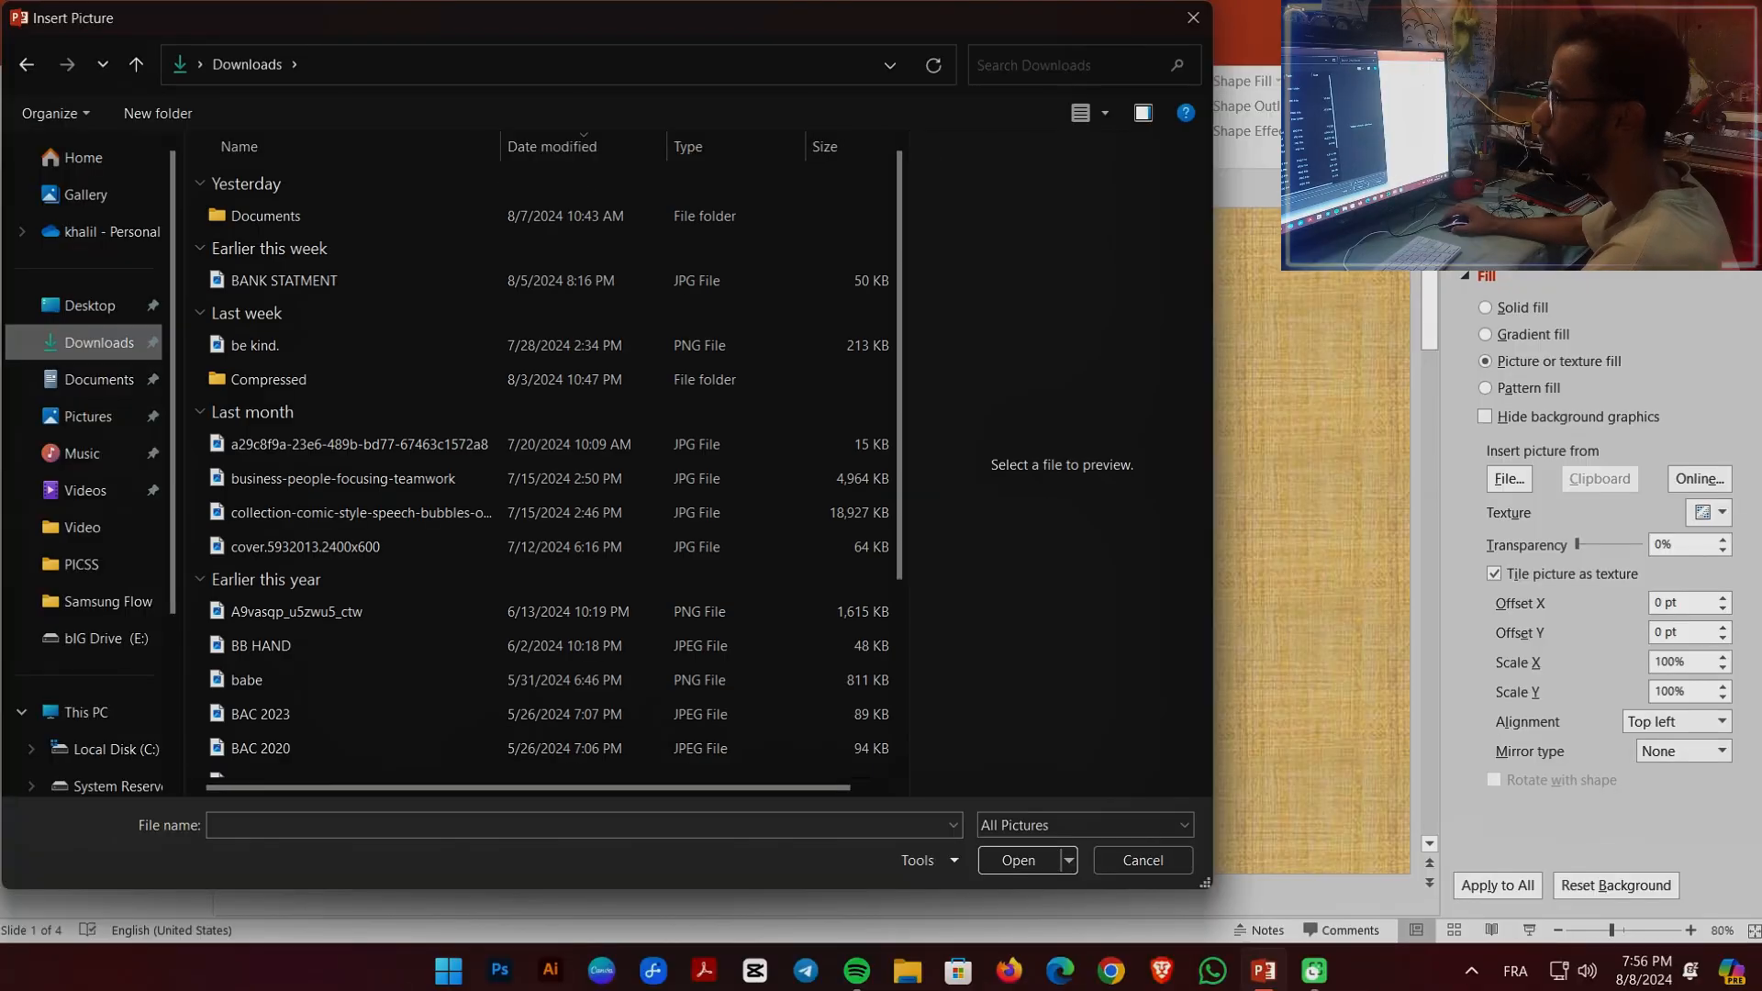
pyautogui.doubleClick(348, 511)
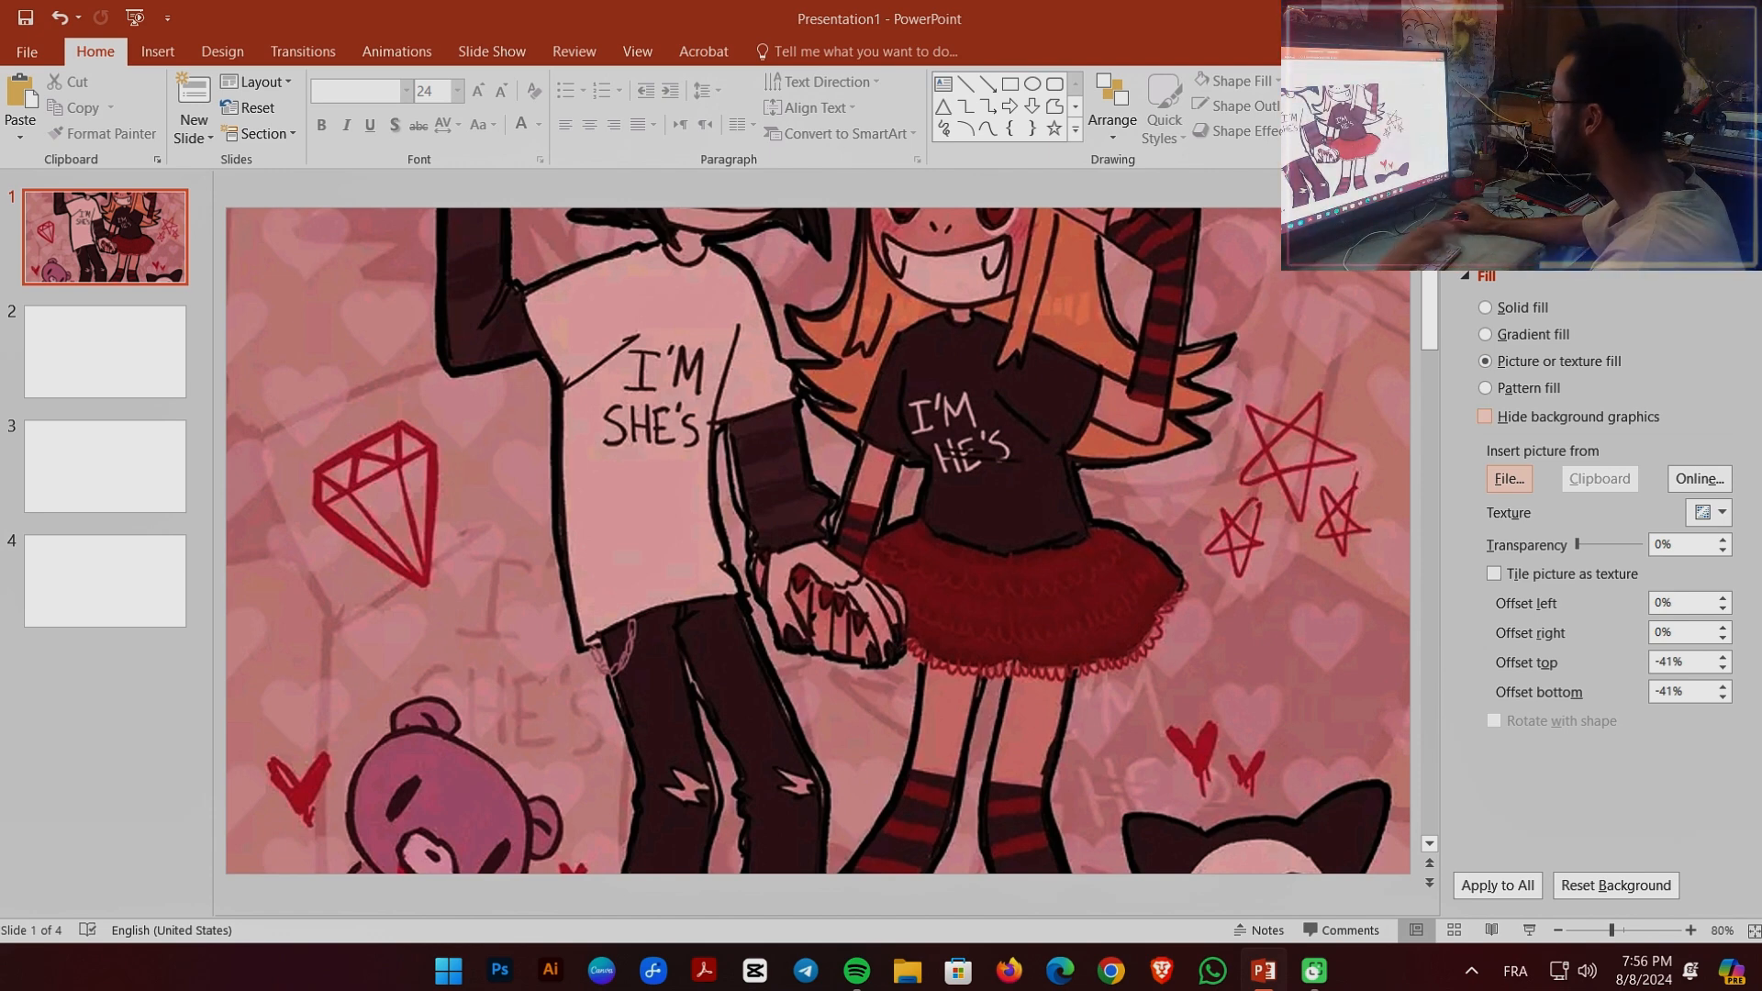
# - Sharpen the first slide's background picture with the 50% sharpness preset
pyautogui.click(1558, 235)
pyautogui.click(1484, 277)
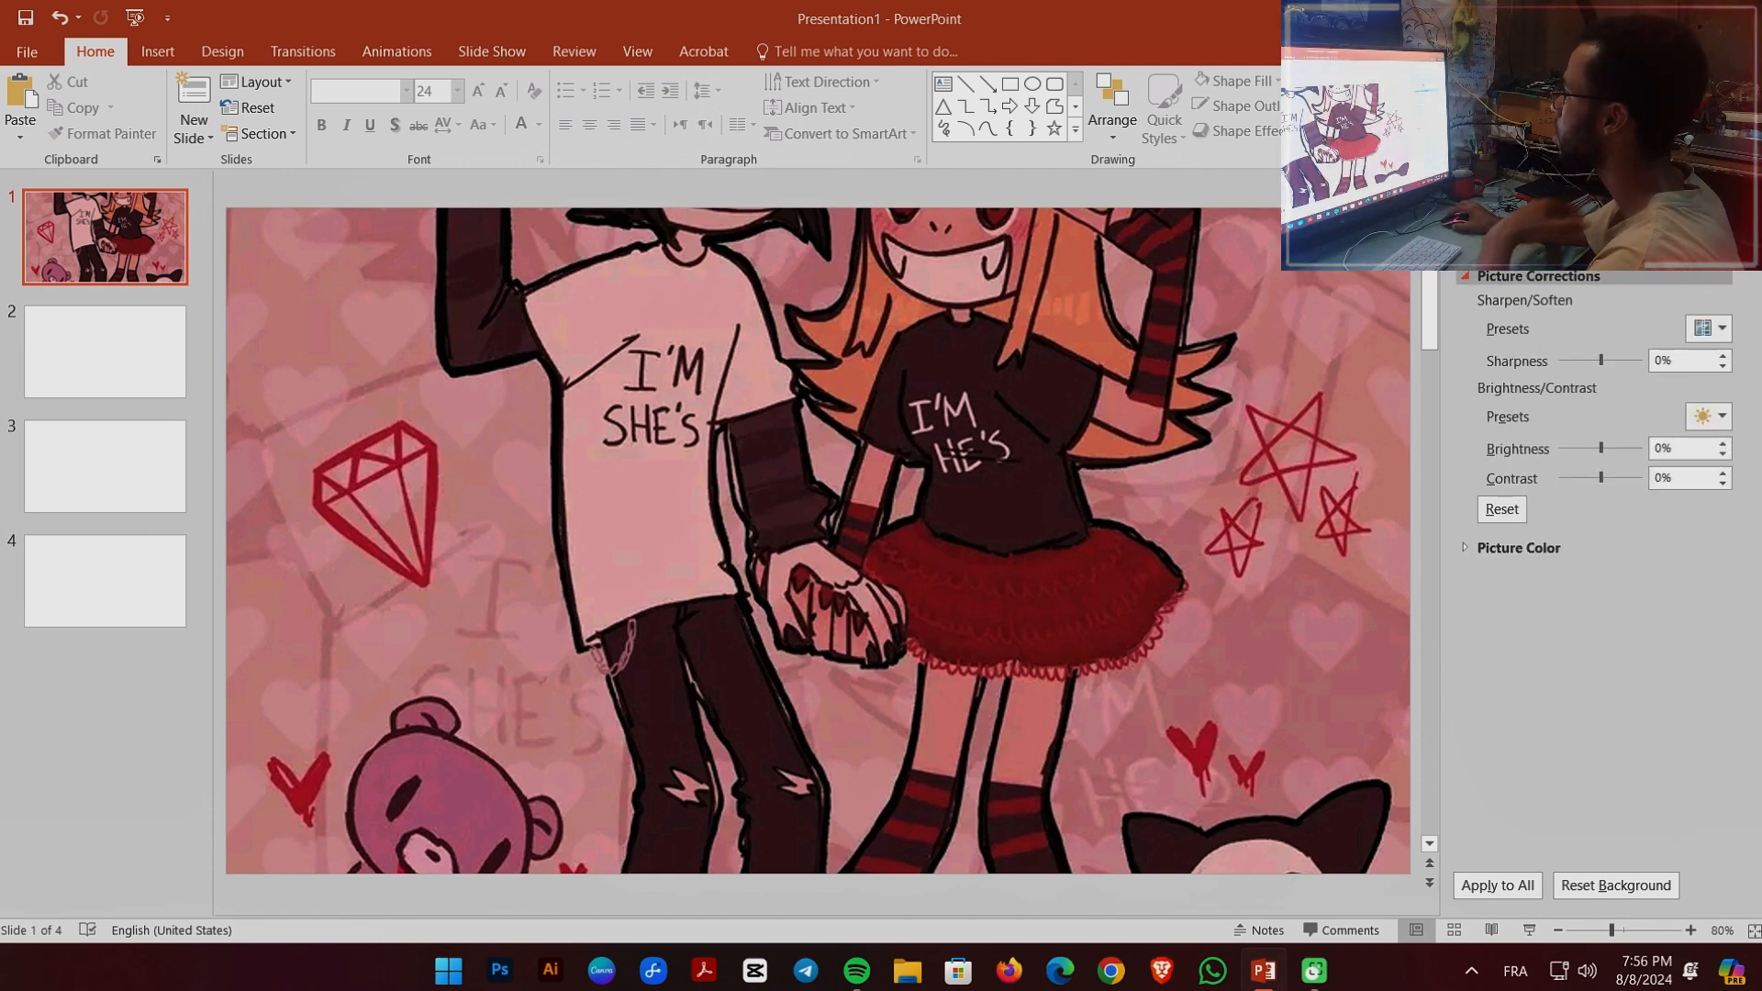
pyautogui.click(1707, 329)
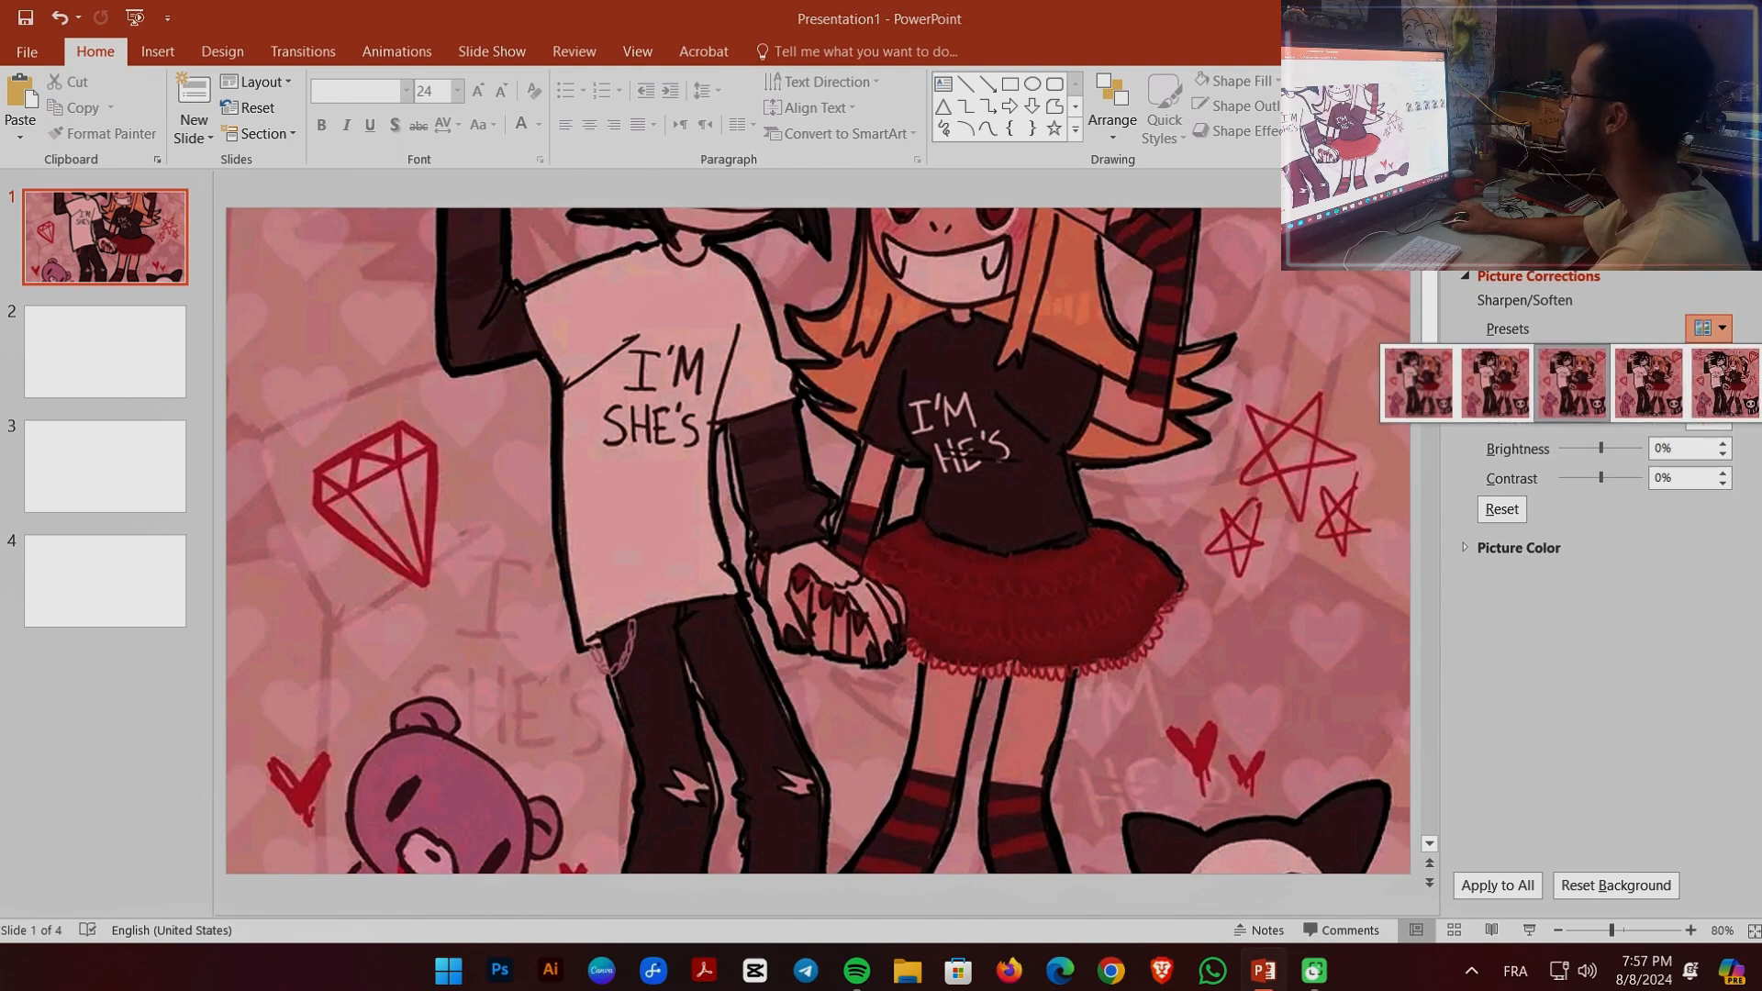
pyautogui.click(1551, 371)
pyautogui.click(1704, 331)
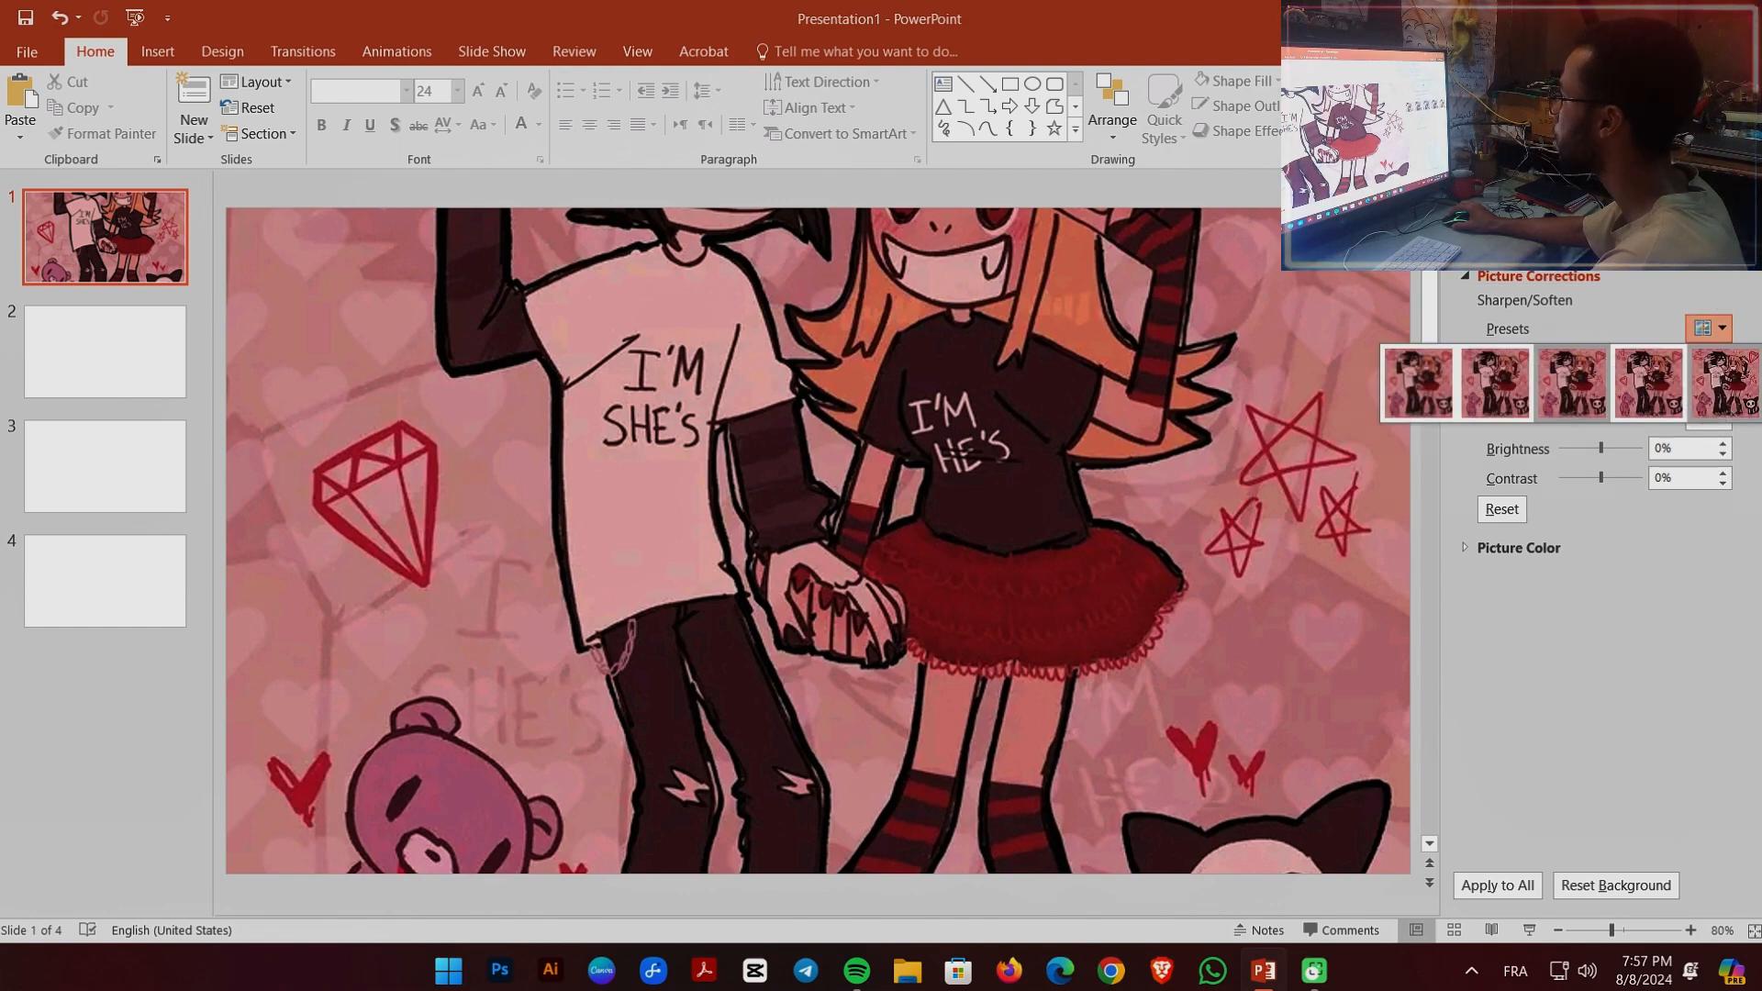
pyautogui.click(1694, 377)
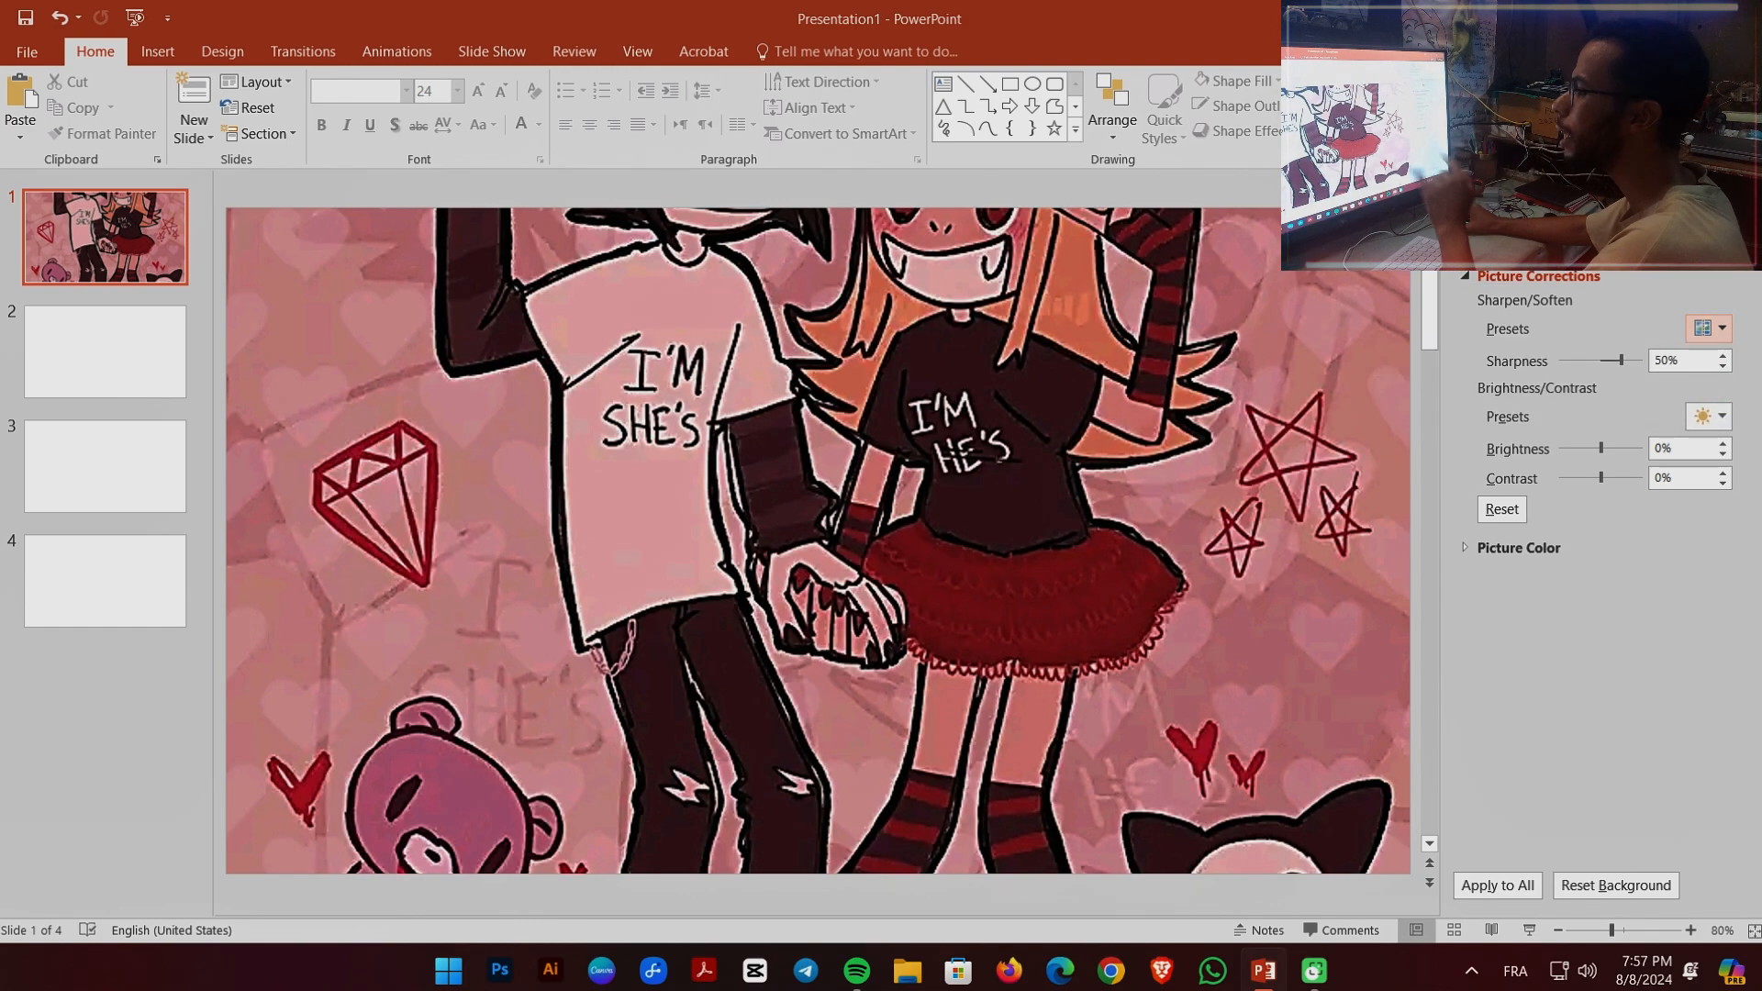
# - Replace blank slides 2 to 4 with three duplicates of the first slide, and reselect the first slide
pyautogui.click(106, 352)
pyautogui.keyDown('shift'); pyautogui.click(105, 580); pyautogui.keyUp('shift')
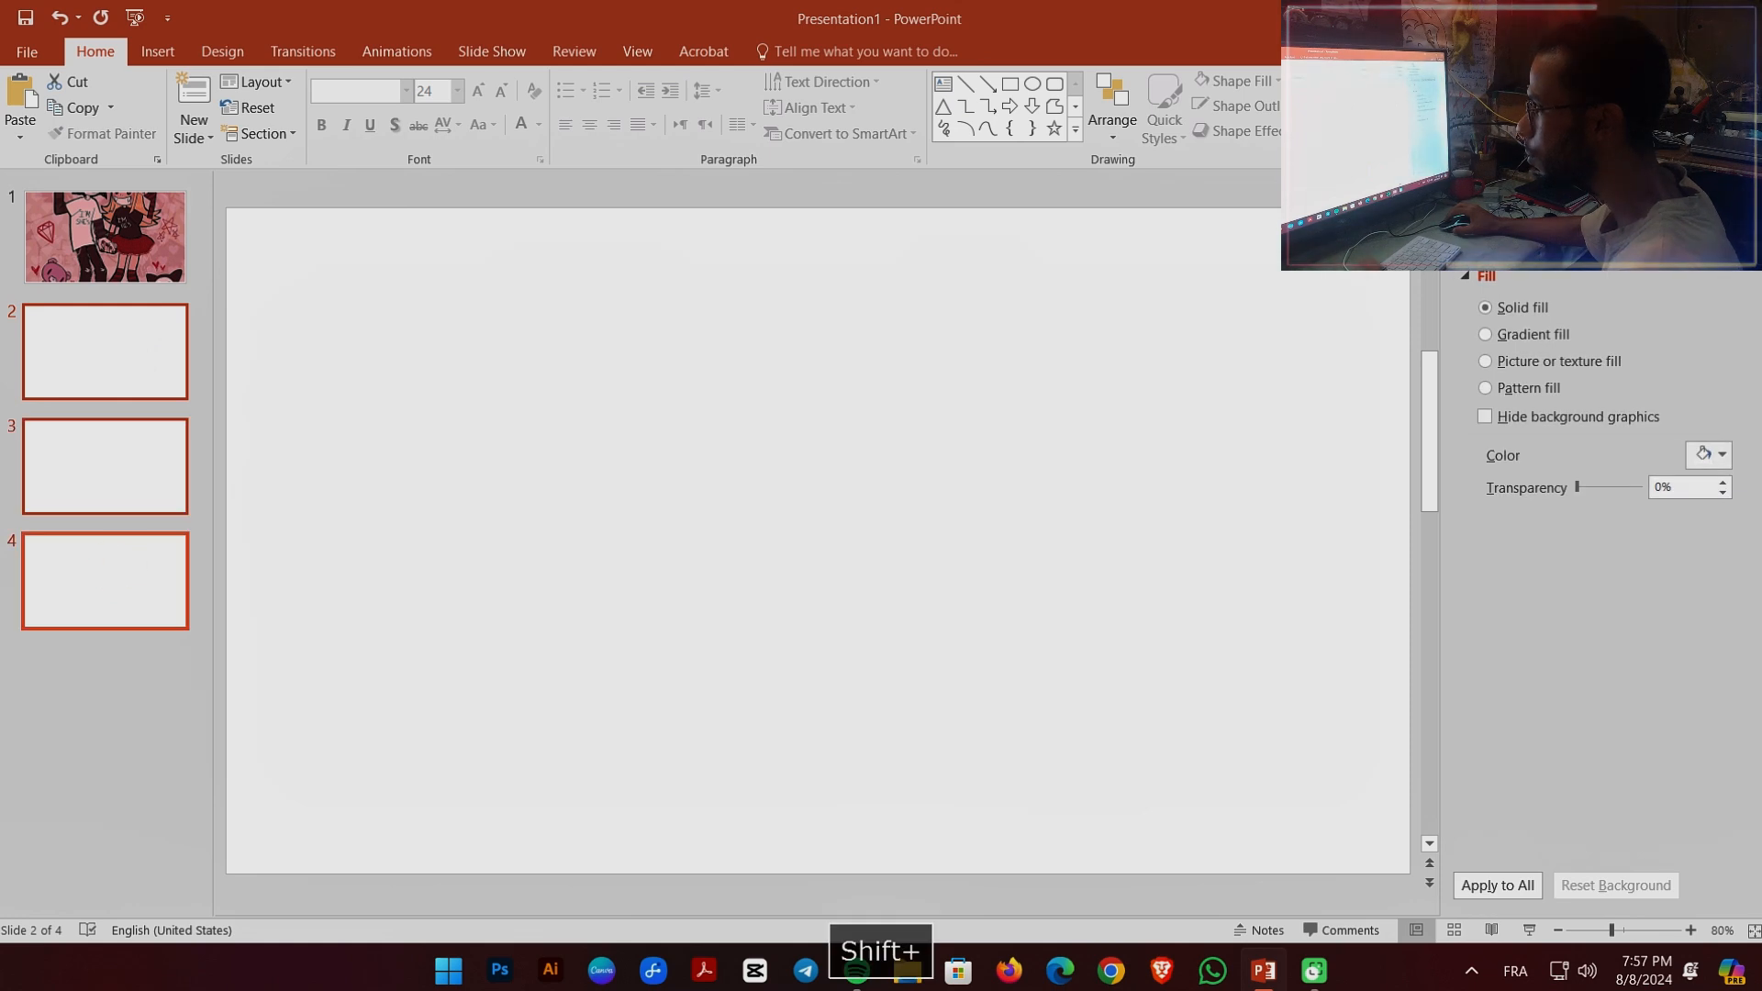
pyautogui.press('Delete')
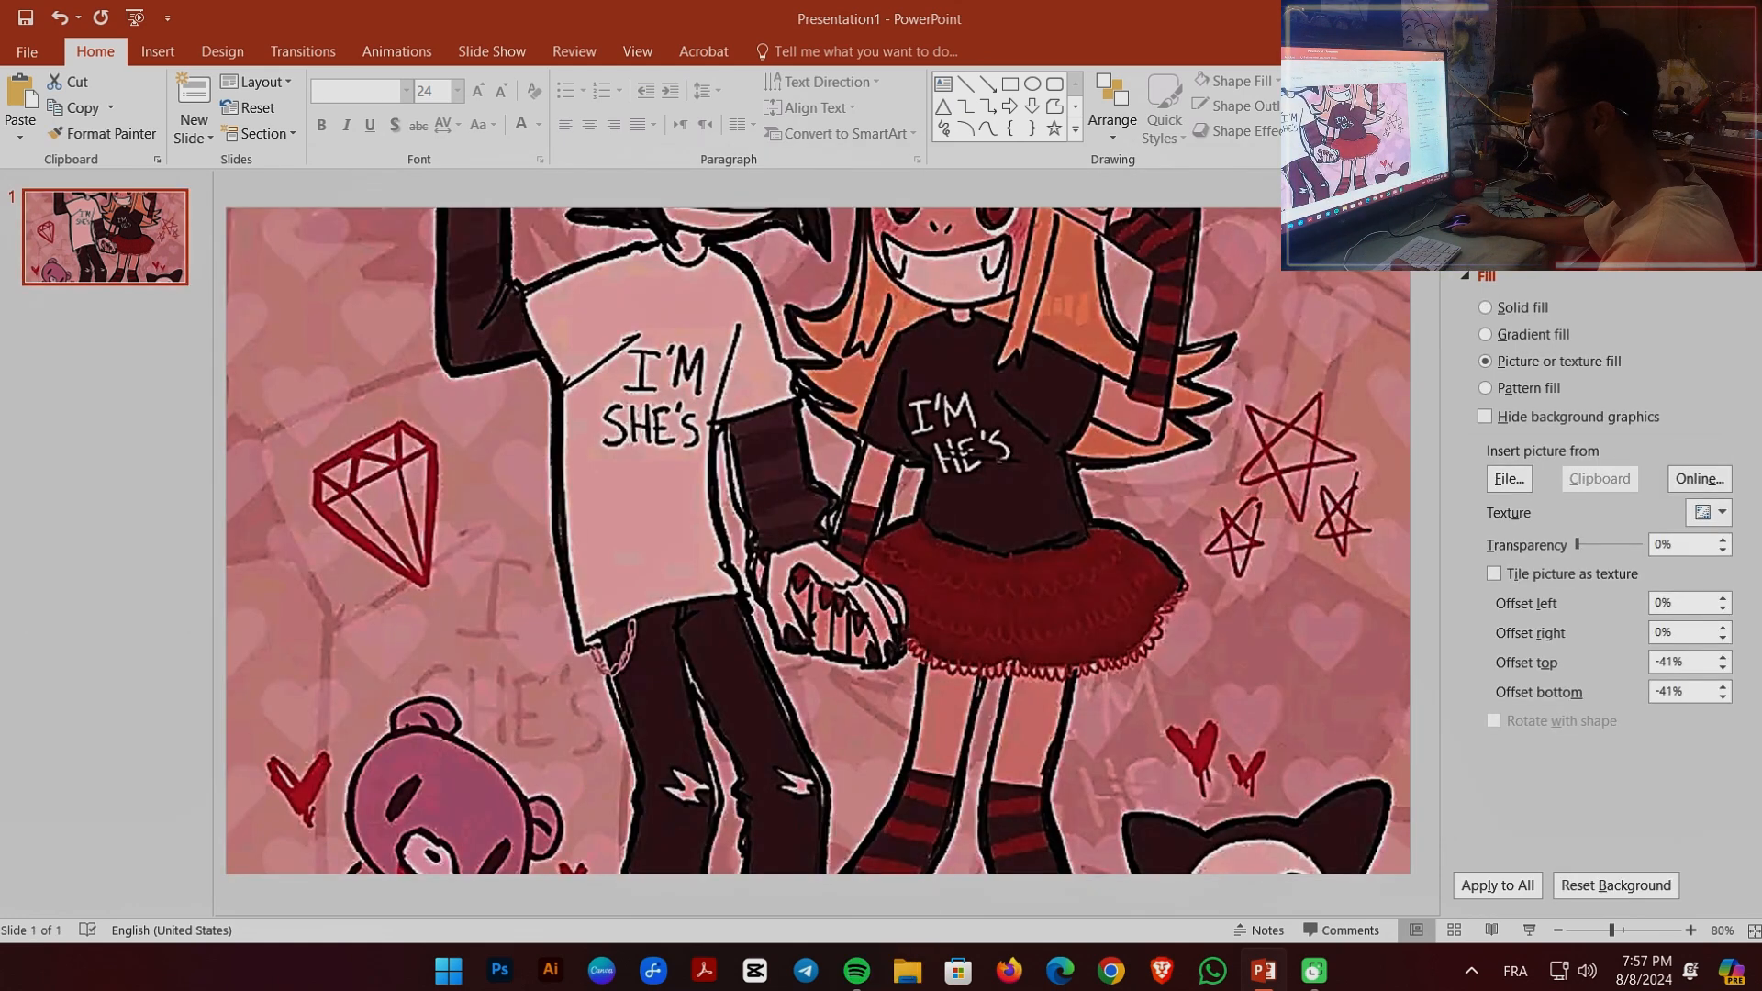
pyautogui.hotkey('ctrl', 'd')
pyautogui.hotkey('ctrl', 'd')
pyautogui.hotkey('ctrl', 'd')
pyautogui.click(106, 237)
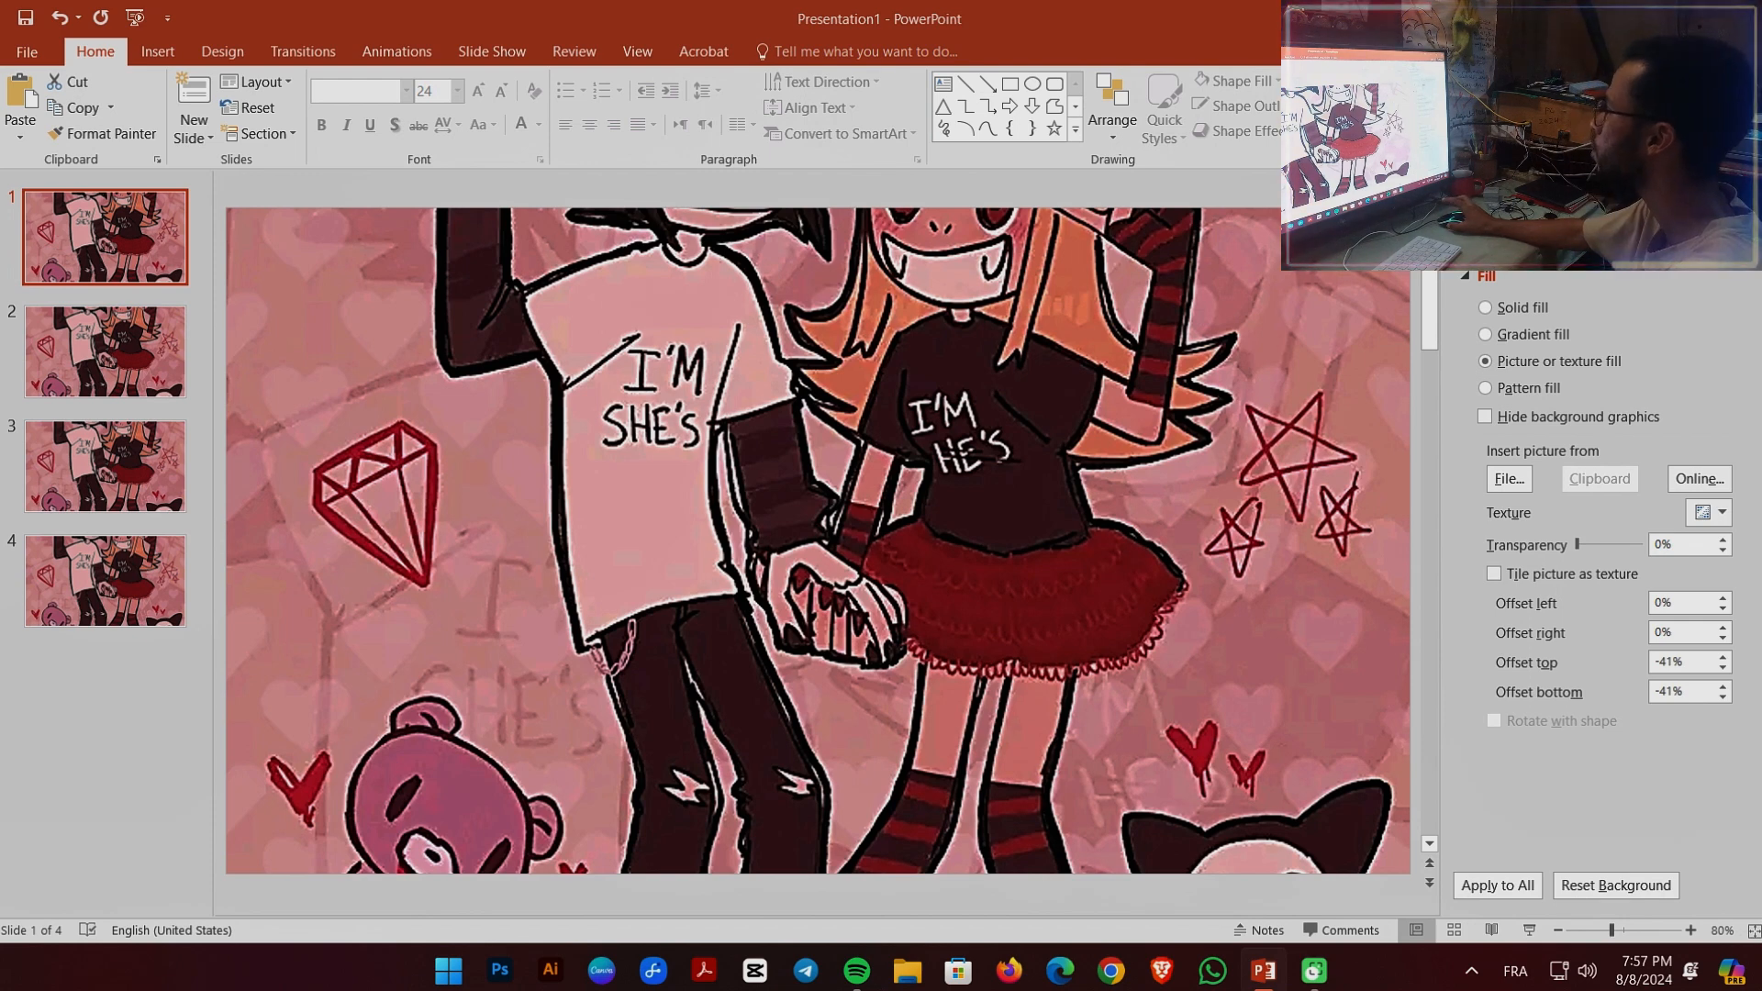
# - Set the color saturation of the first slide's background picture to 55%
pyautogui.click(1560, 236)
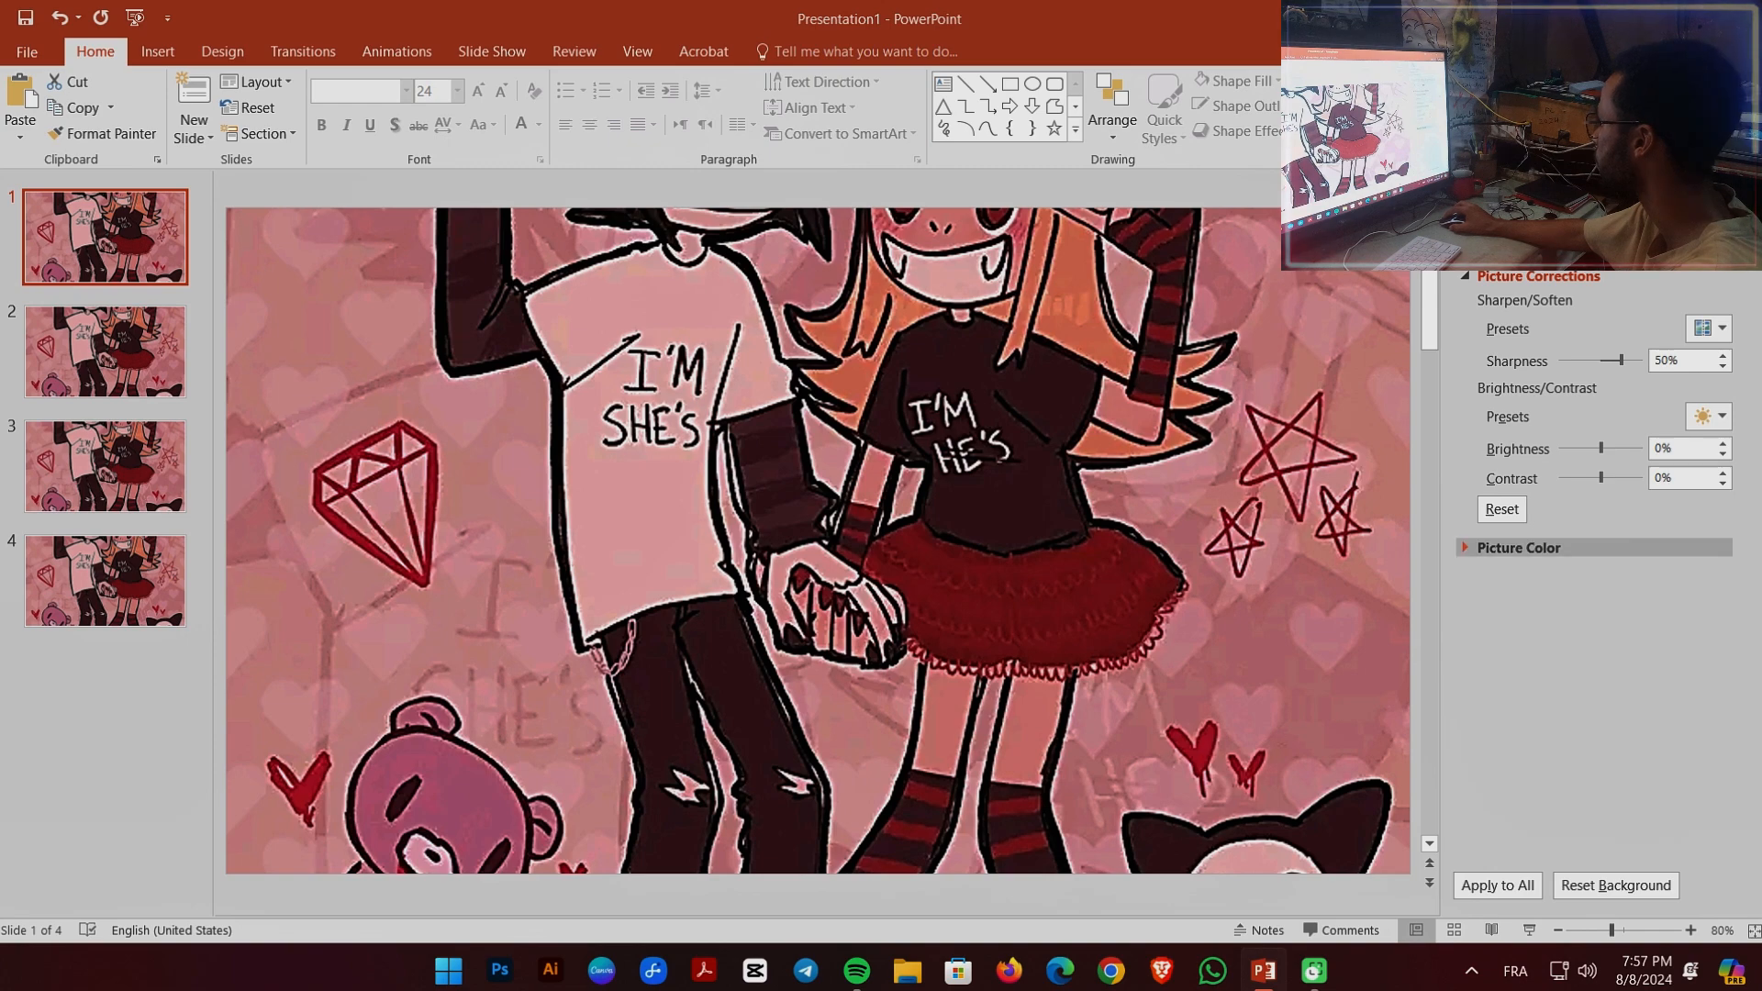
pyautogui.click(1519, 547)
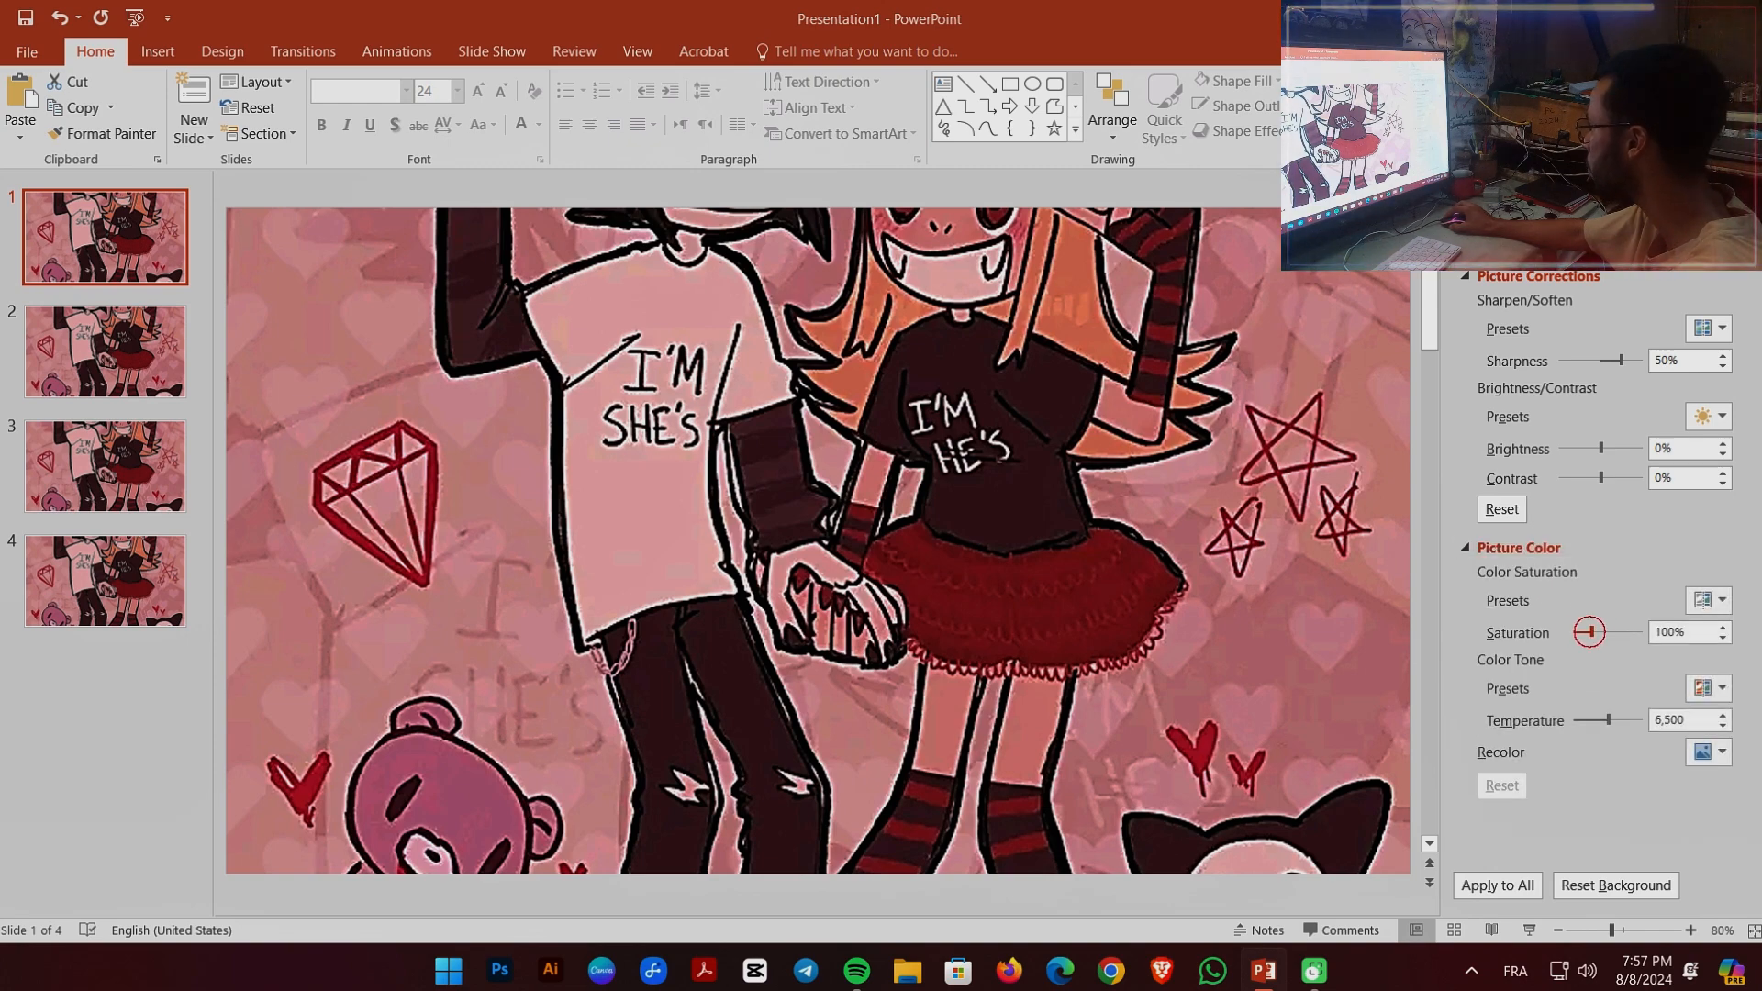
pyautogui.moveTo(1592, 632); pyautogui.dragTo(1578, 633)
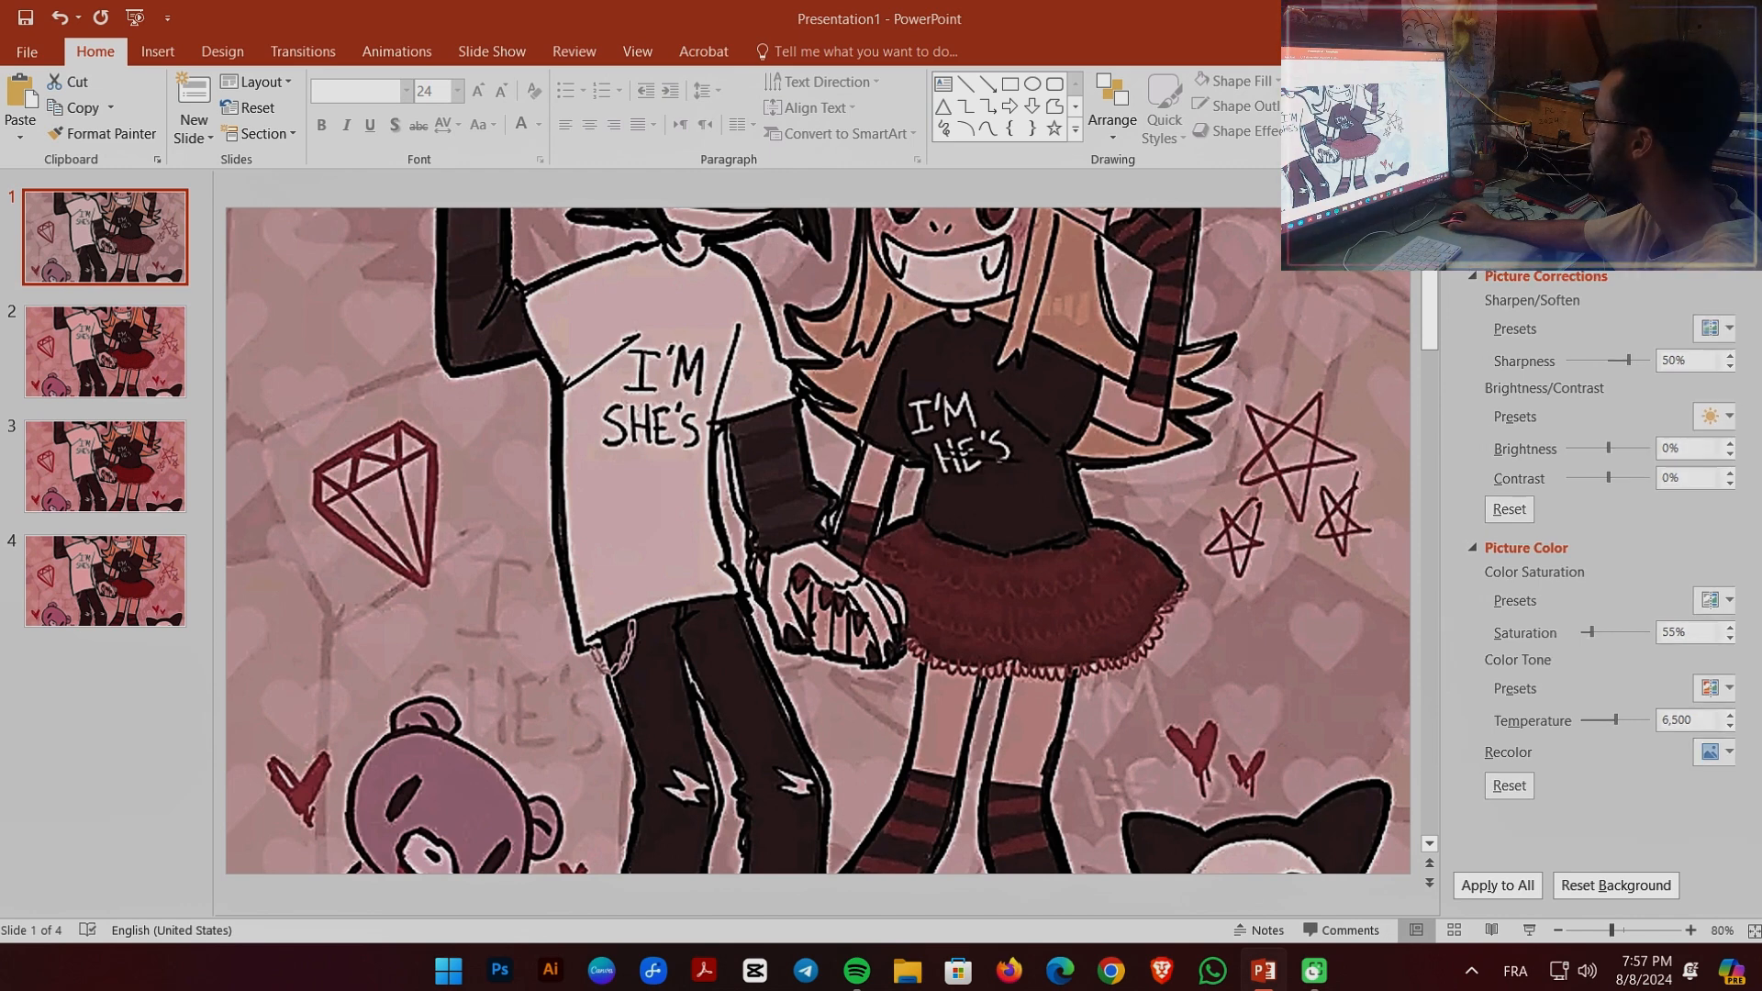
# - Set the transparency of the first slide's background picture to 81%
pyautogui.click(1516, 234)
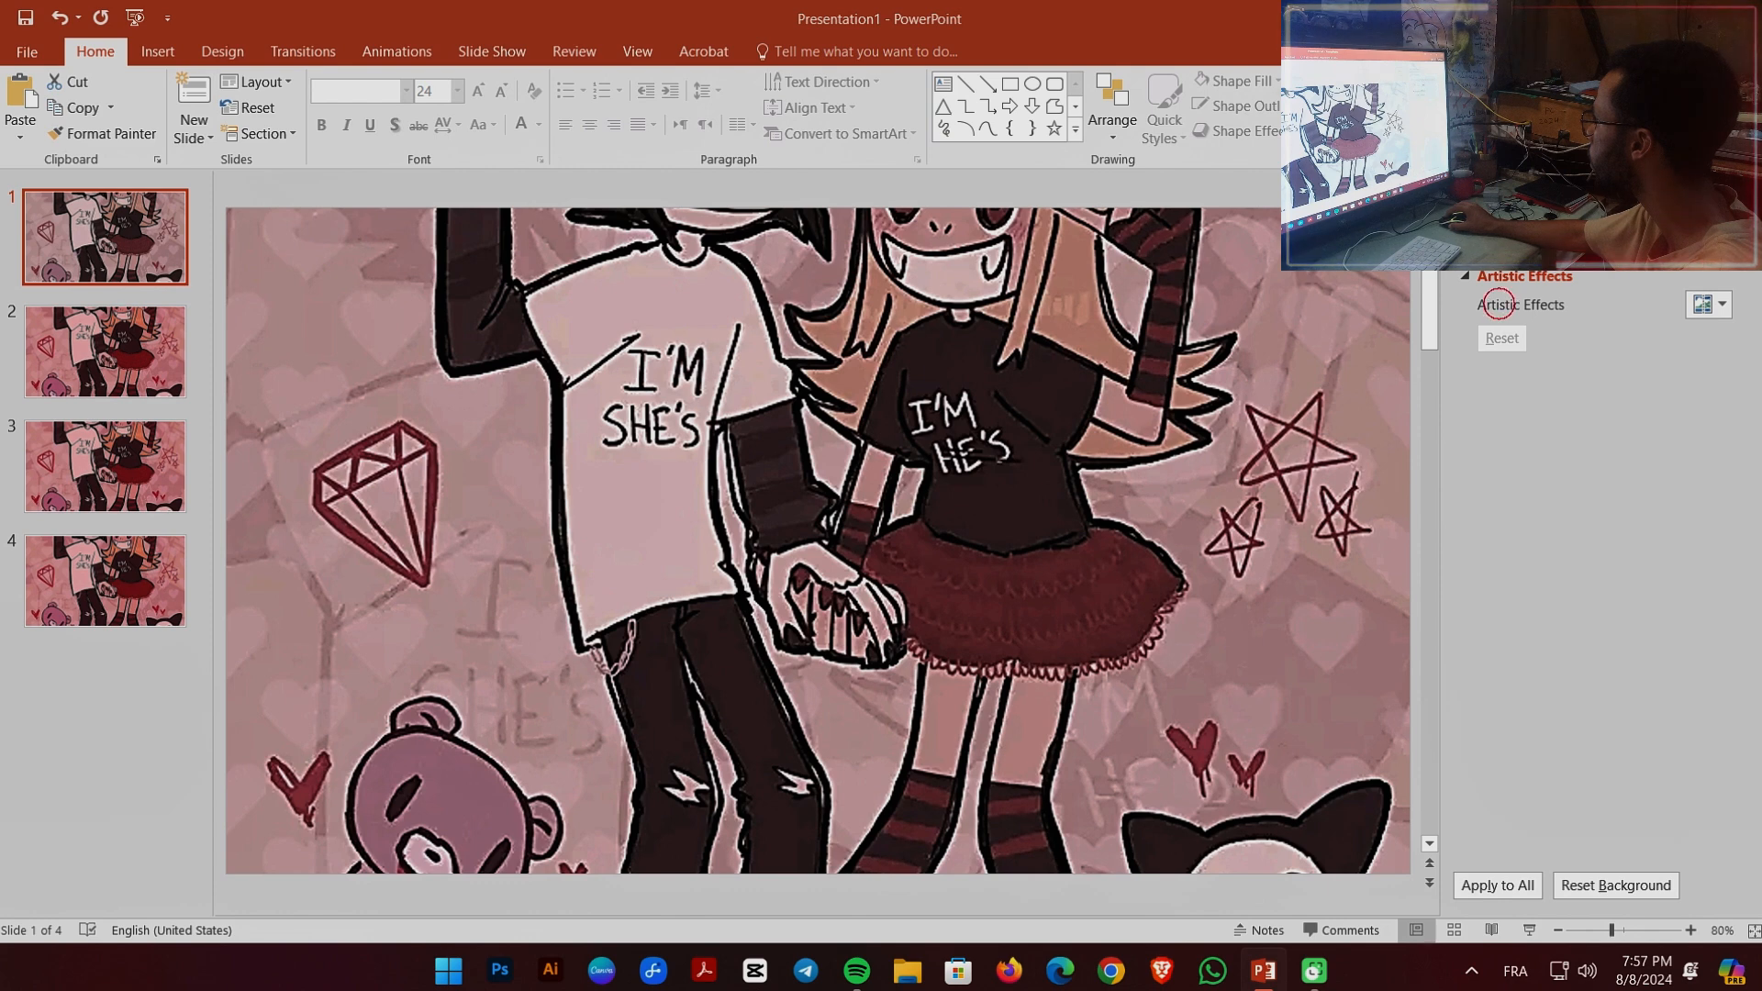
pyautogui.click(1476, 234)
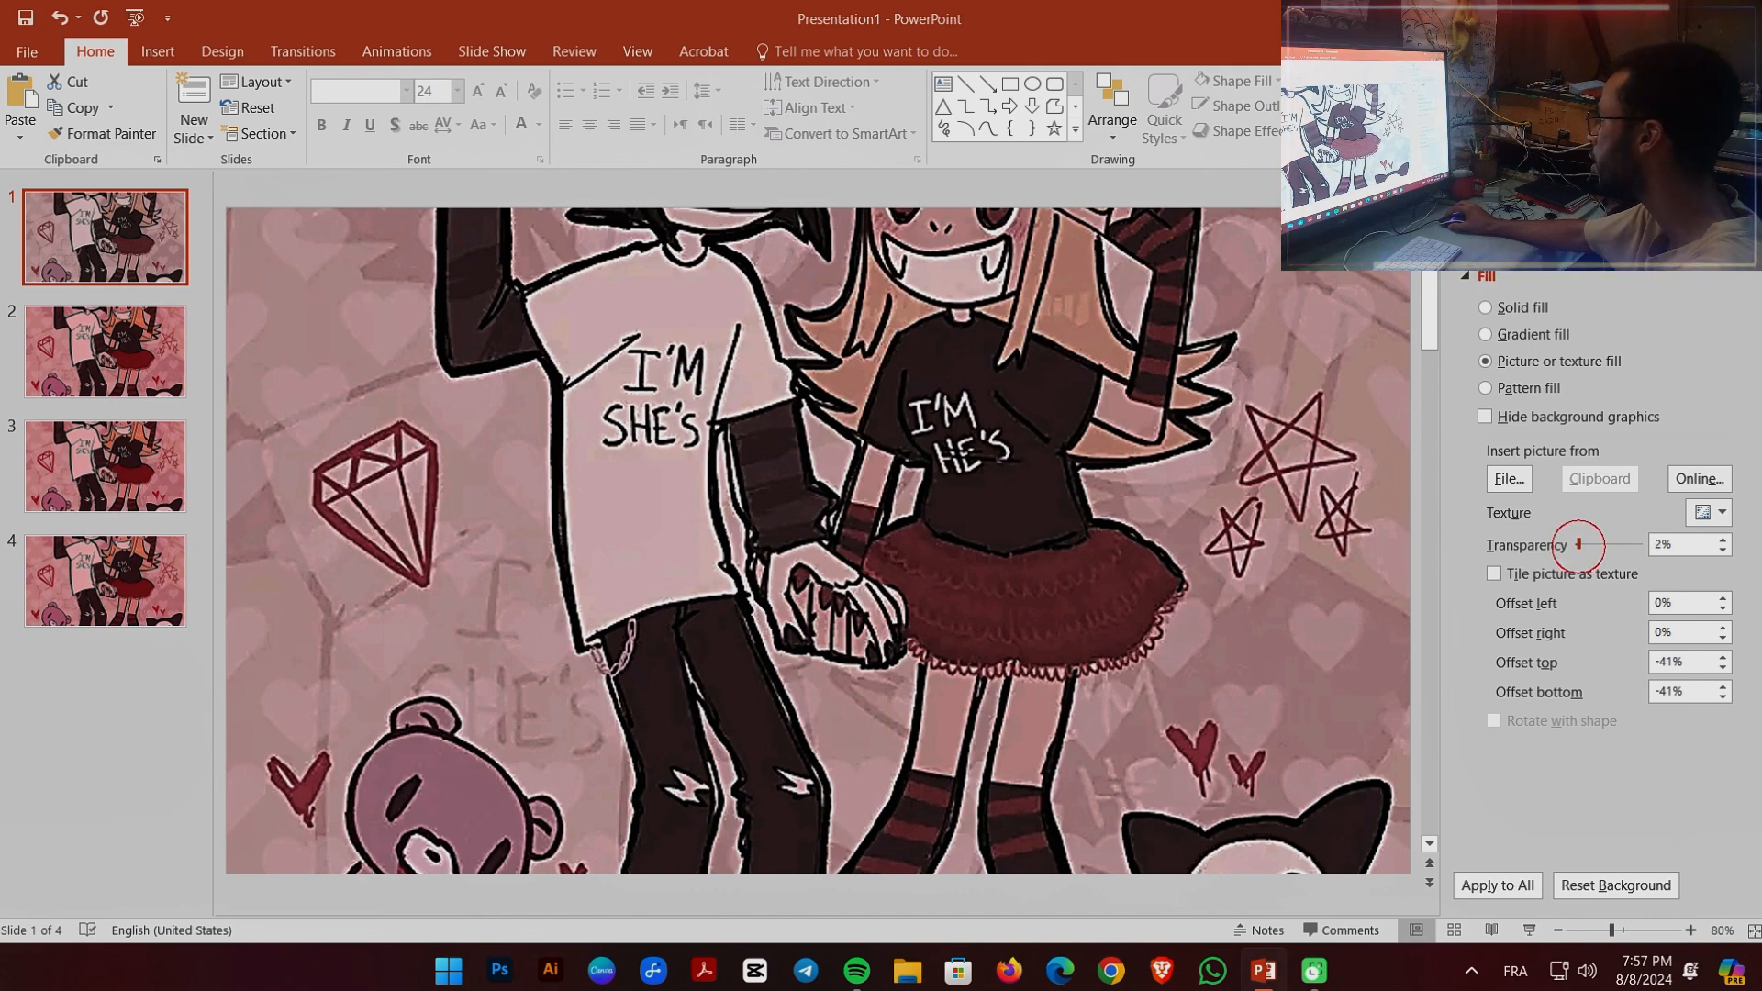
pyautogui.moveTo(1577, 545); pyautogui.dragTo(1627, 544)
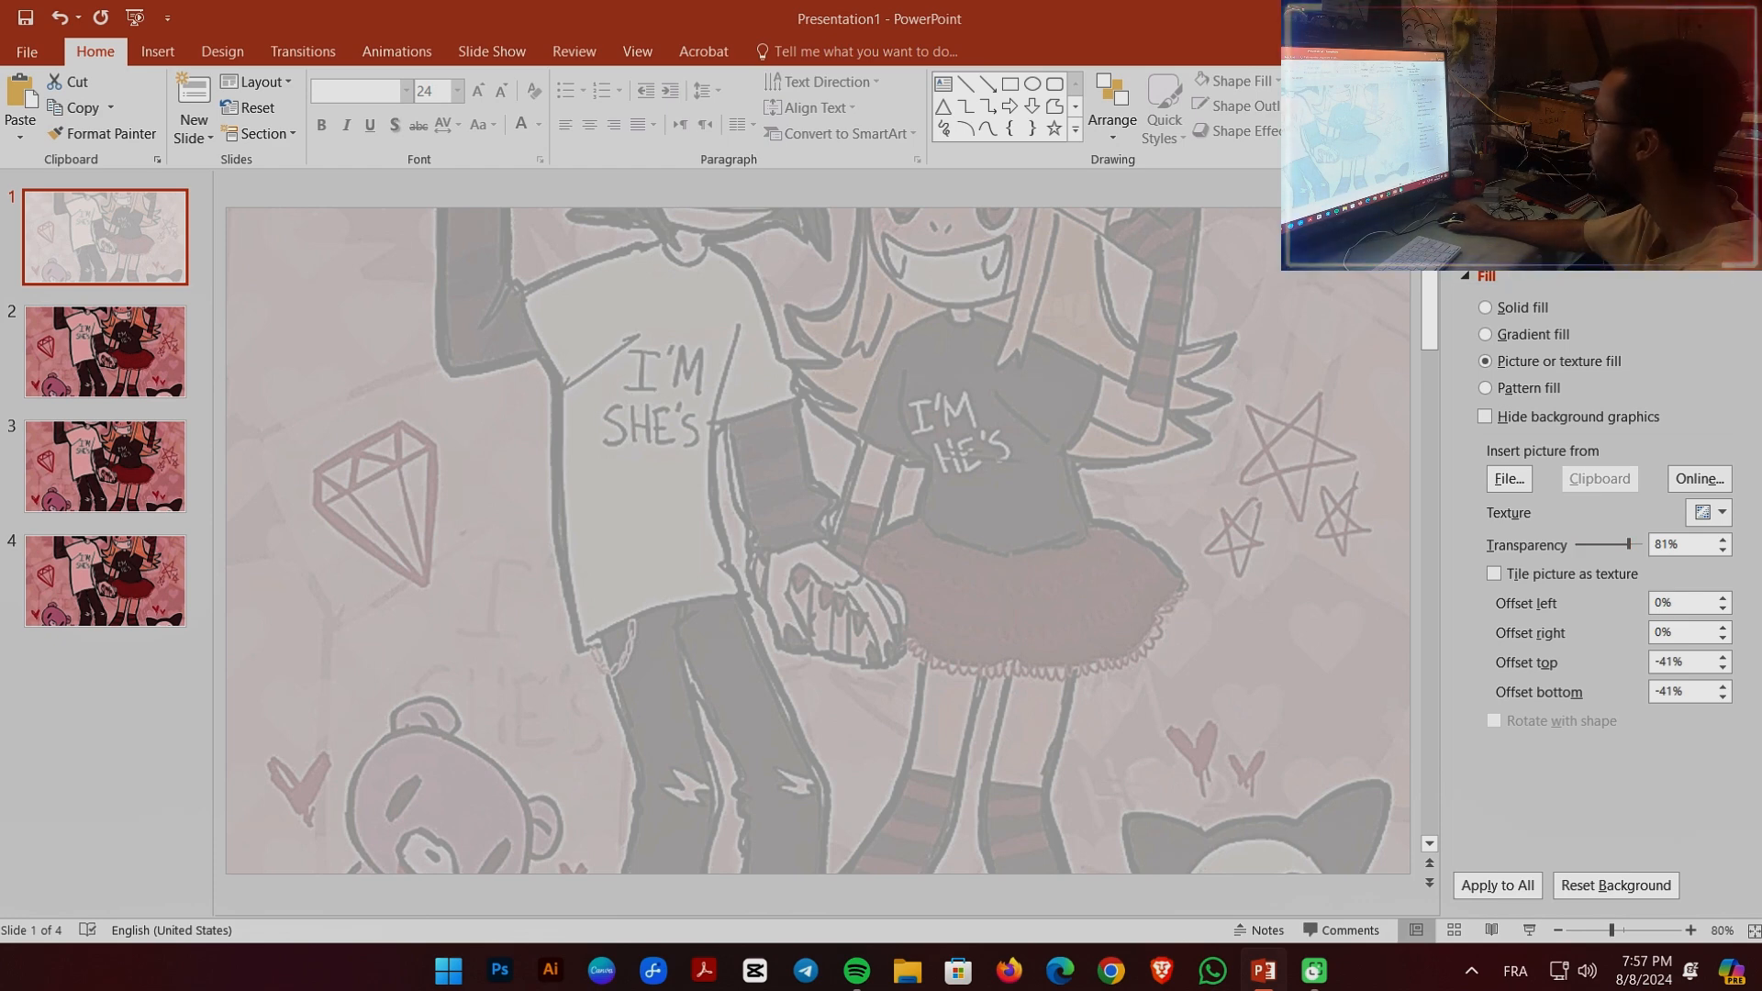
# - Soften the first slide's background picture with the preset for -50% sharpness
pyautogui.click(1558, 235)
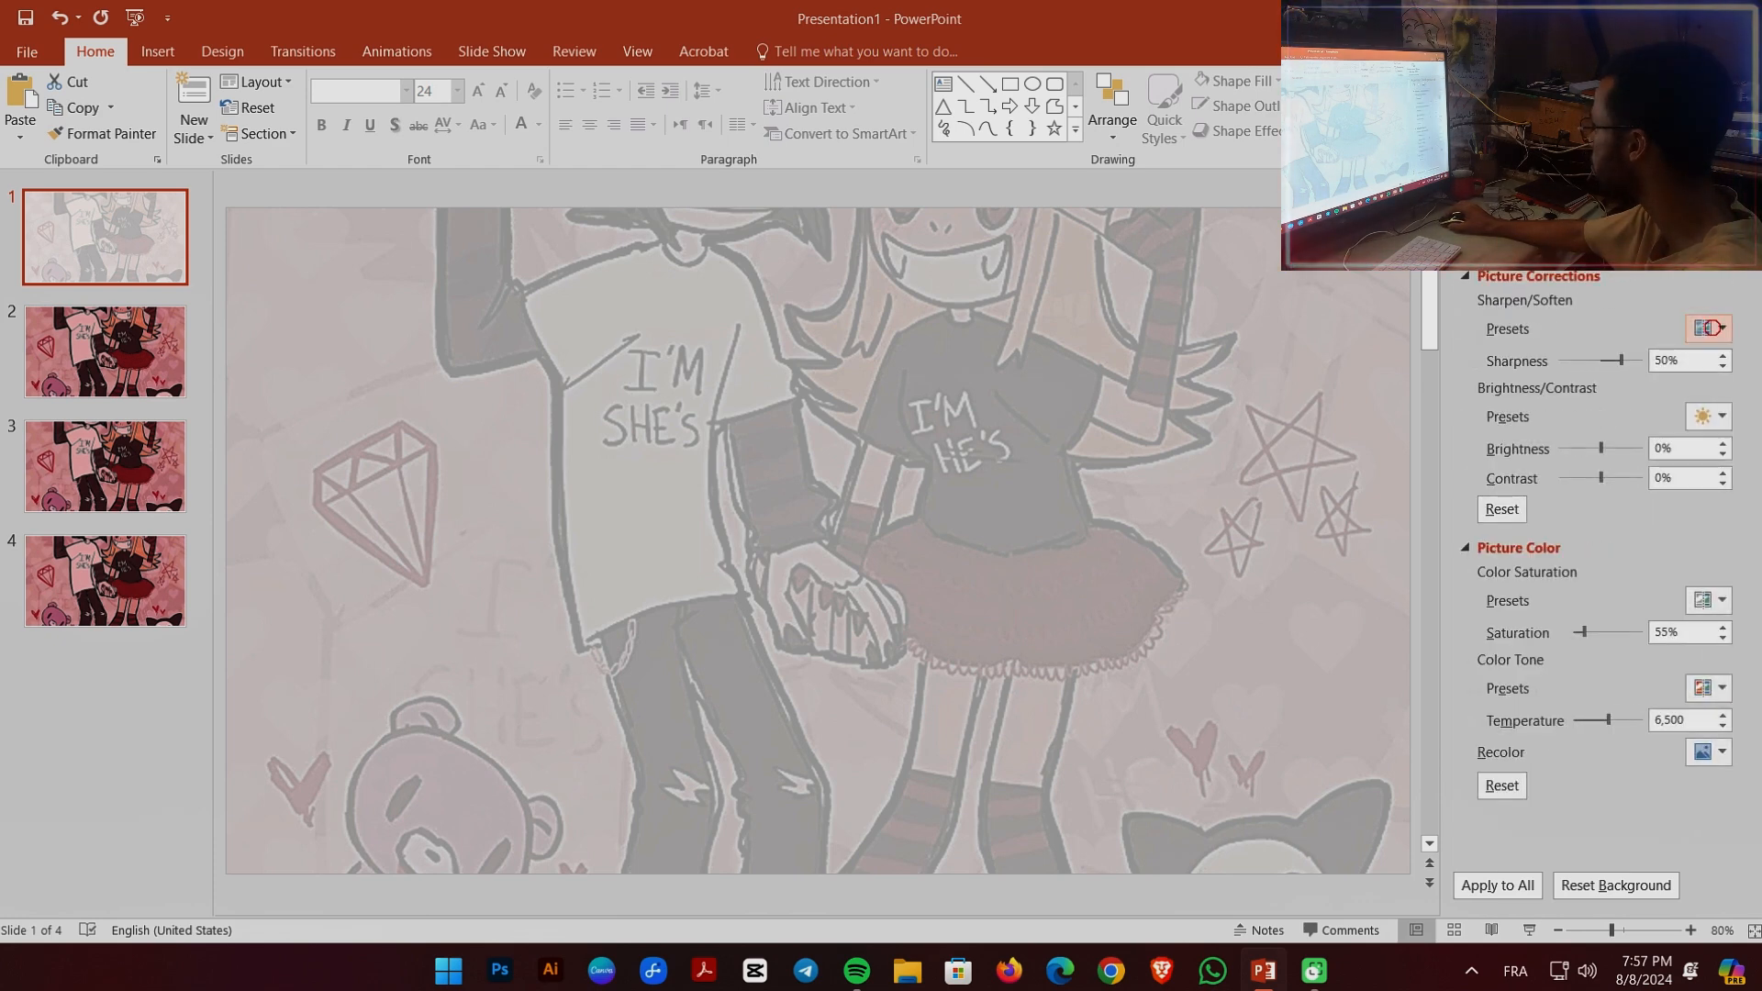
pyautogui.click(1709, 328)
pyautogui.click(1416, 388)
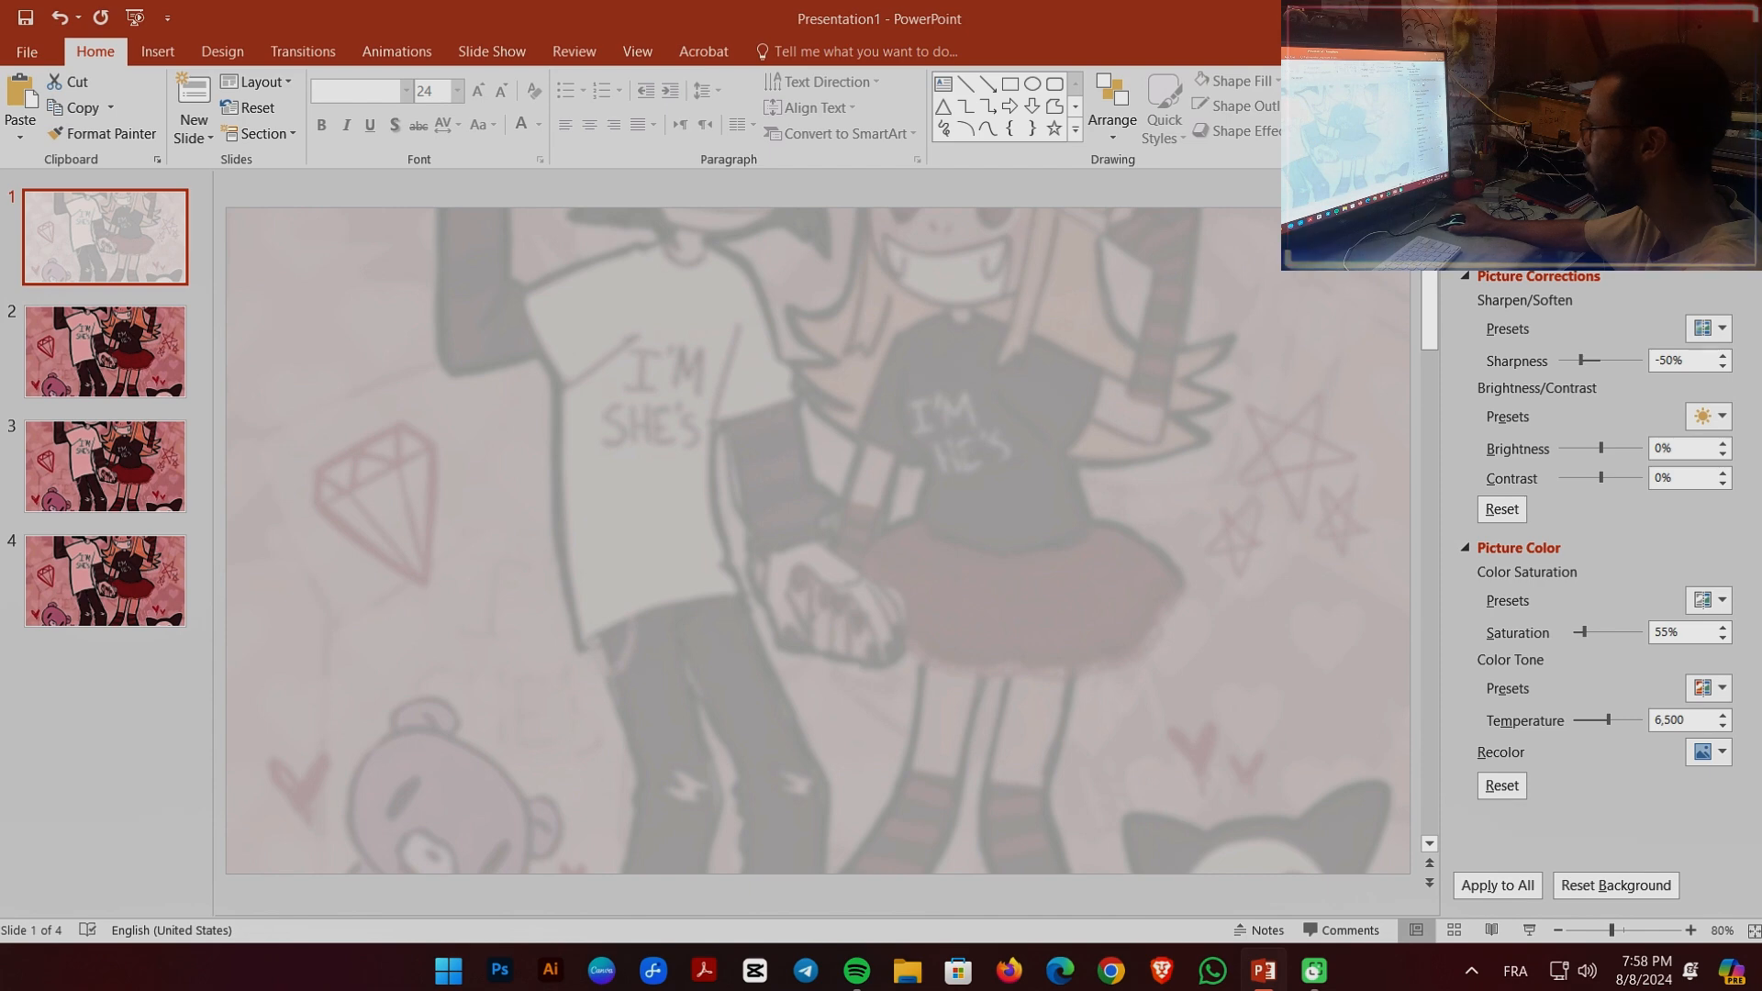
# - Delete slides 2 to 4 and duplicate the softened, faded first slide three times
pyautogui.click(106, 353)
pyautogui.keyDown('shift'); pyautogui.click(105, 582); pyautogui.keyUp('shift')
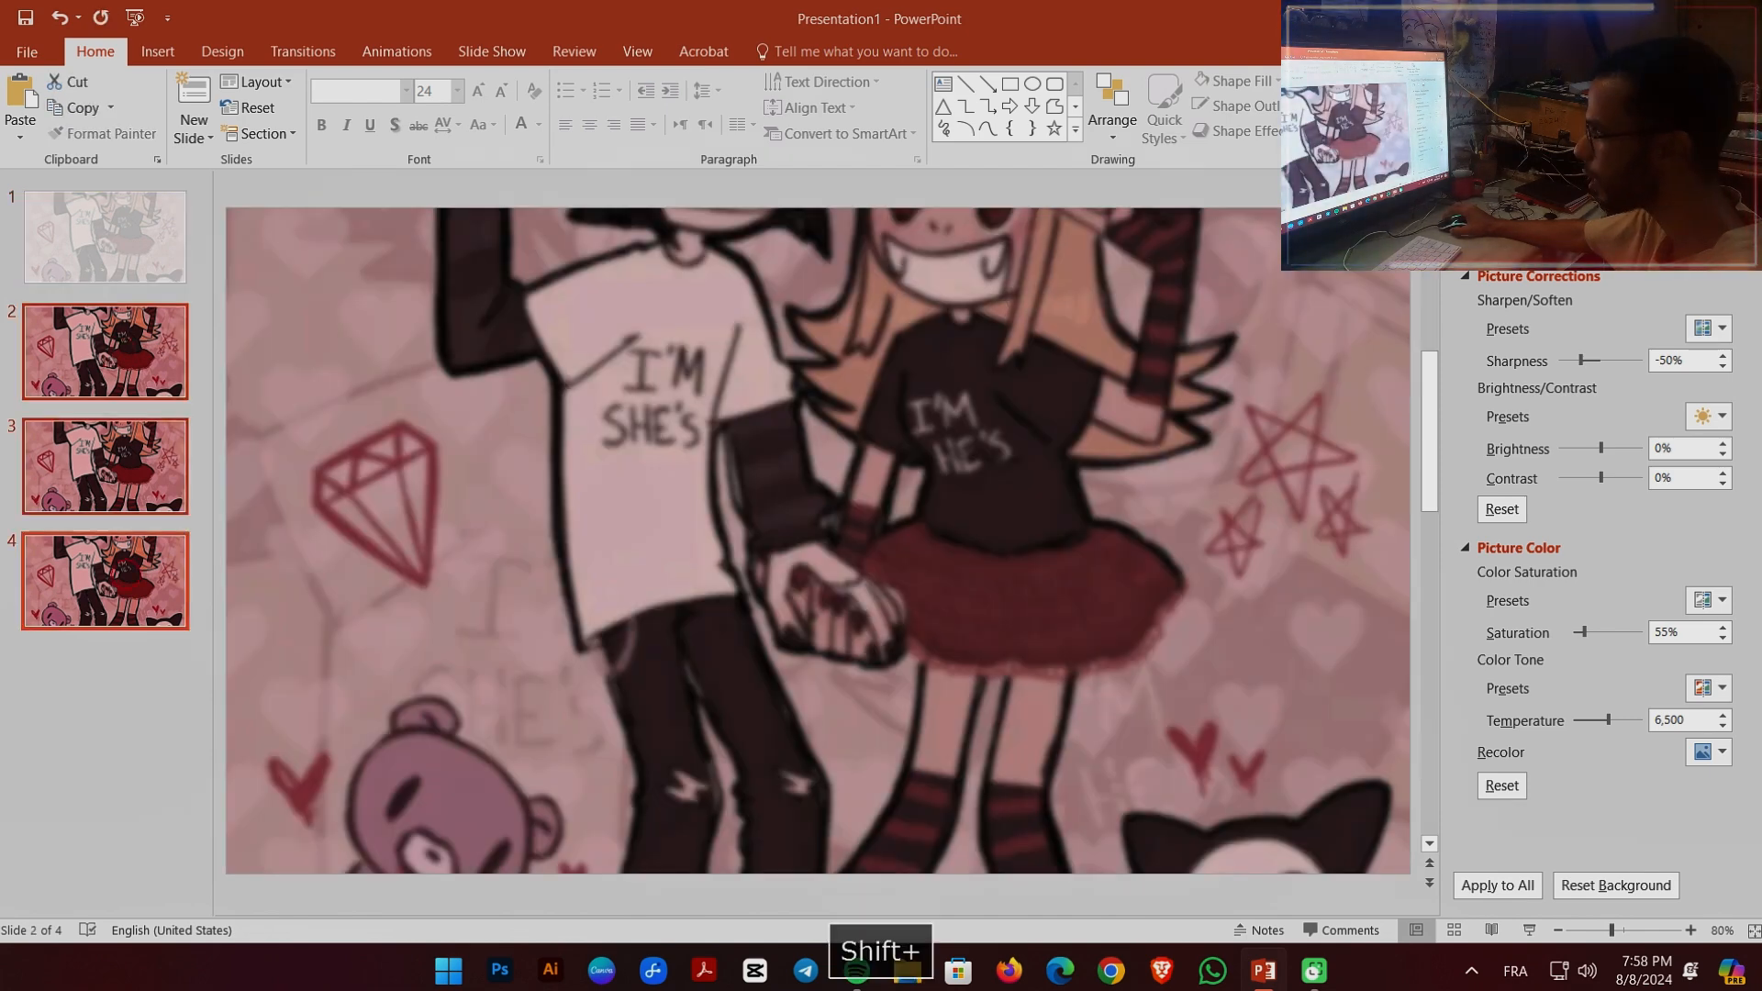
pyautogui.hotkey('shift', 'Delete')
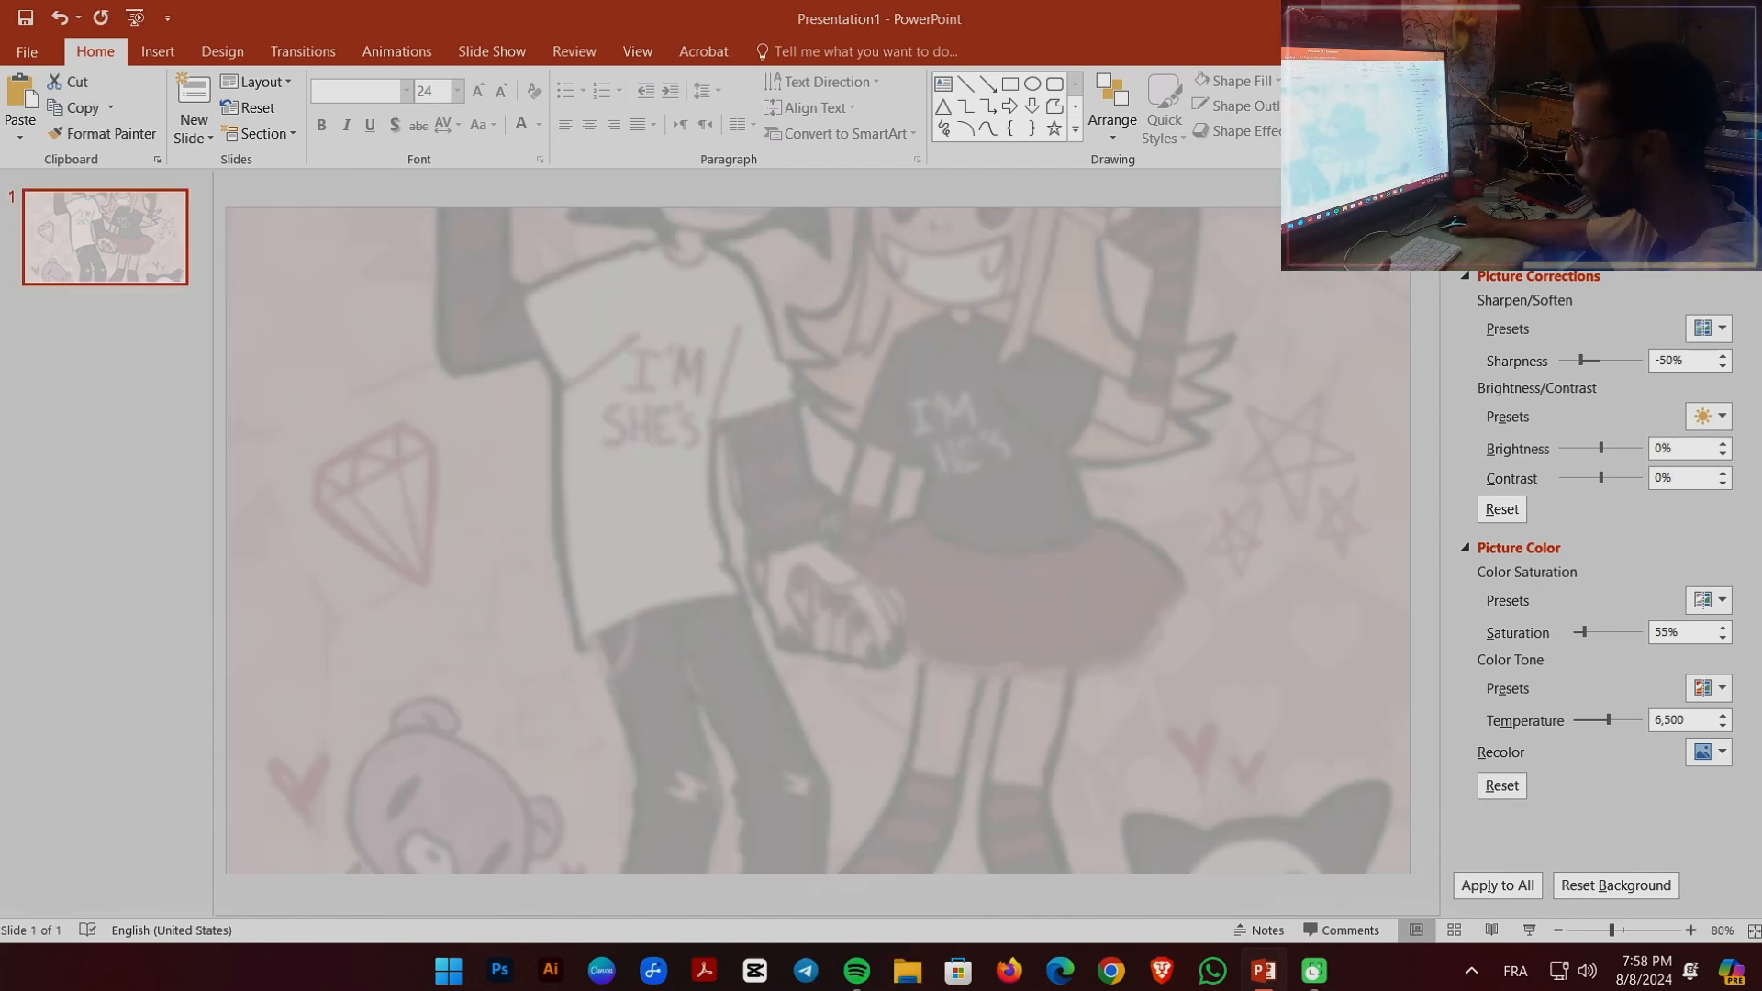
pyautogui.hotkey('ctrl', 'd')
pyautogui.hotkey('ctrl', 'd')
pyautogui.hotkey('ctrl', 'd')
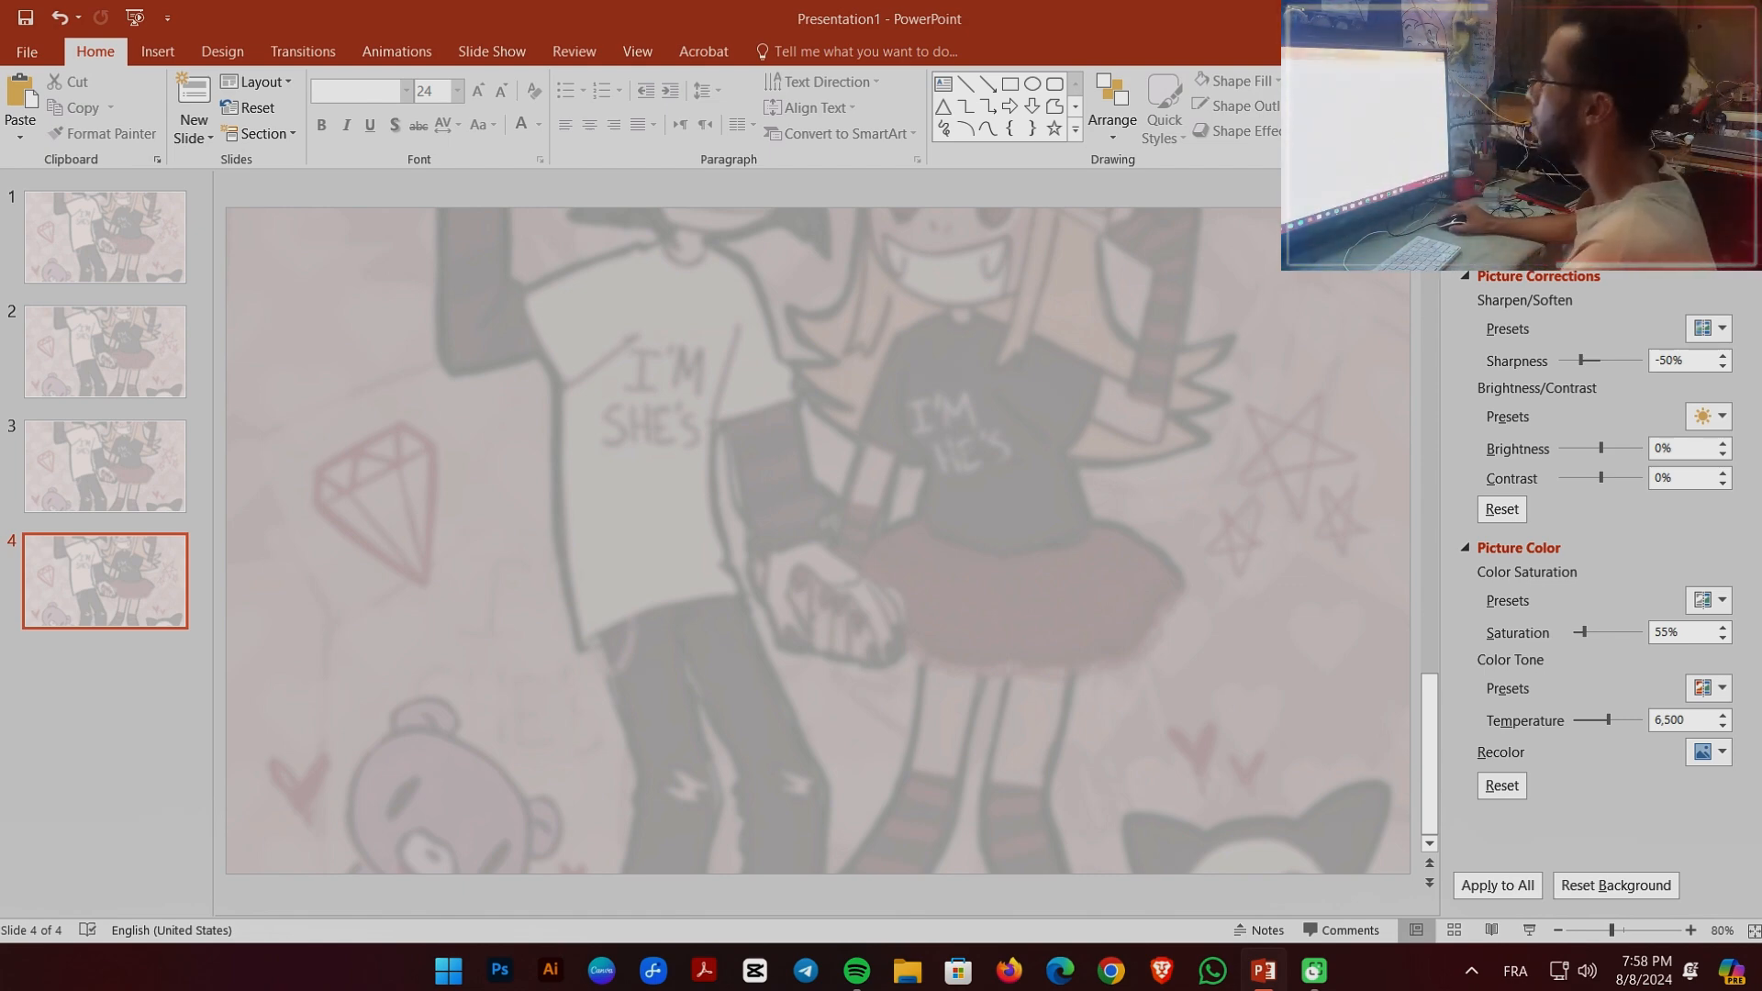
# - Add a text box across the upper edge of the first slide with the text "HELLO WORLD"
pyautogui.click(149, 242)
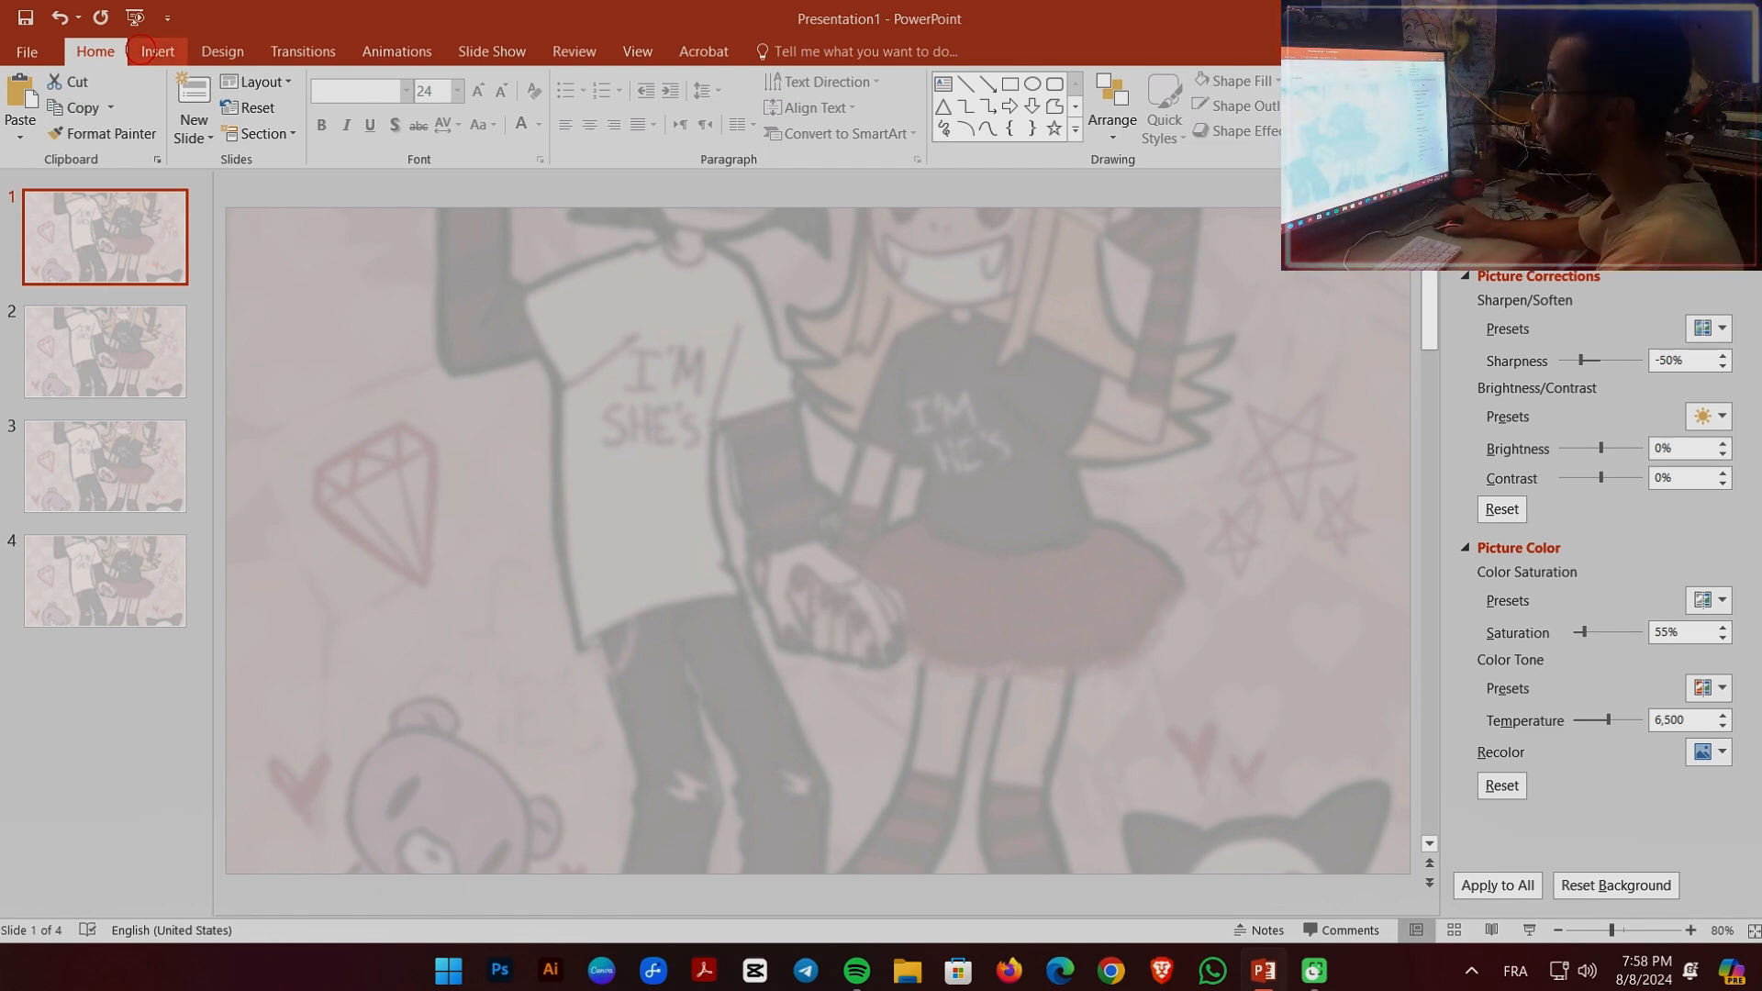
pyautogui.click(157, 51)
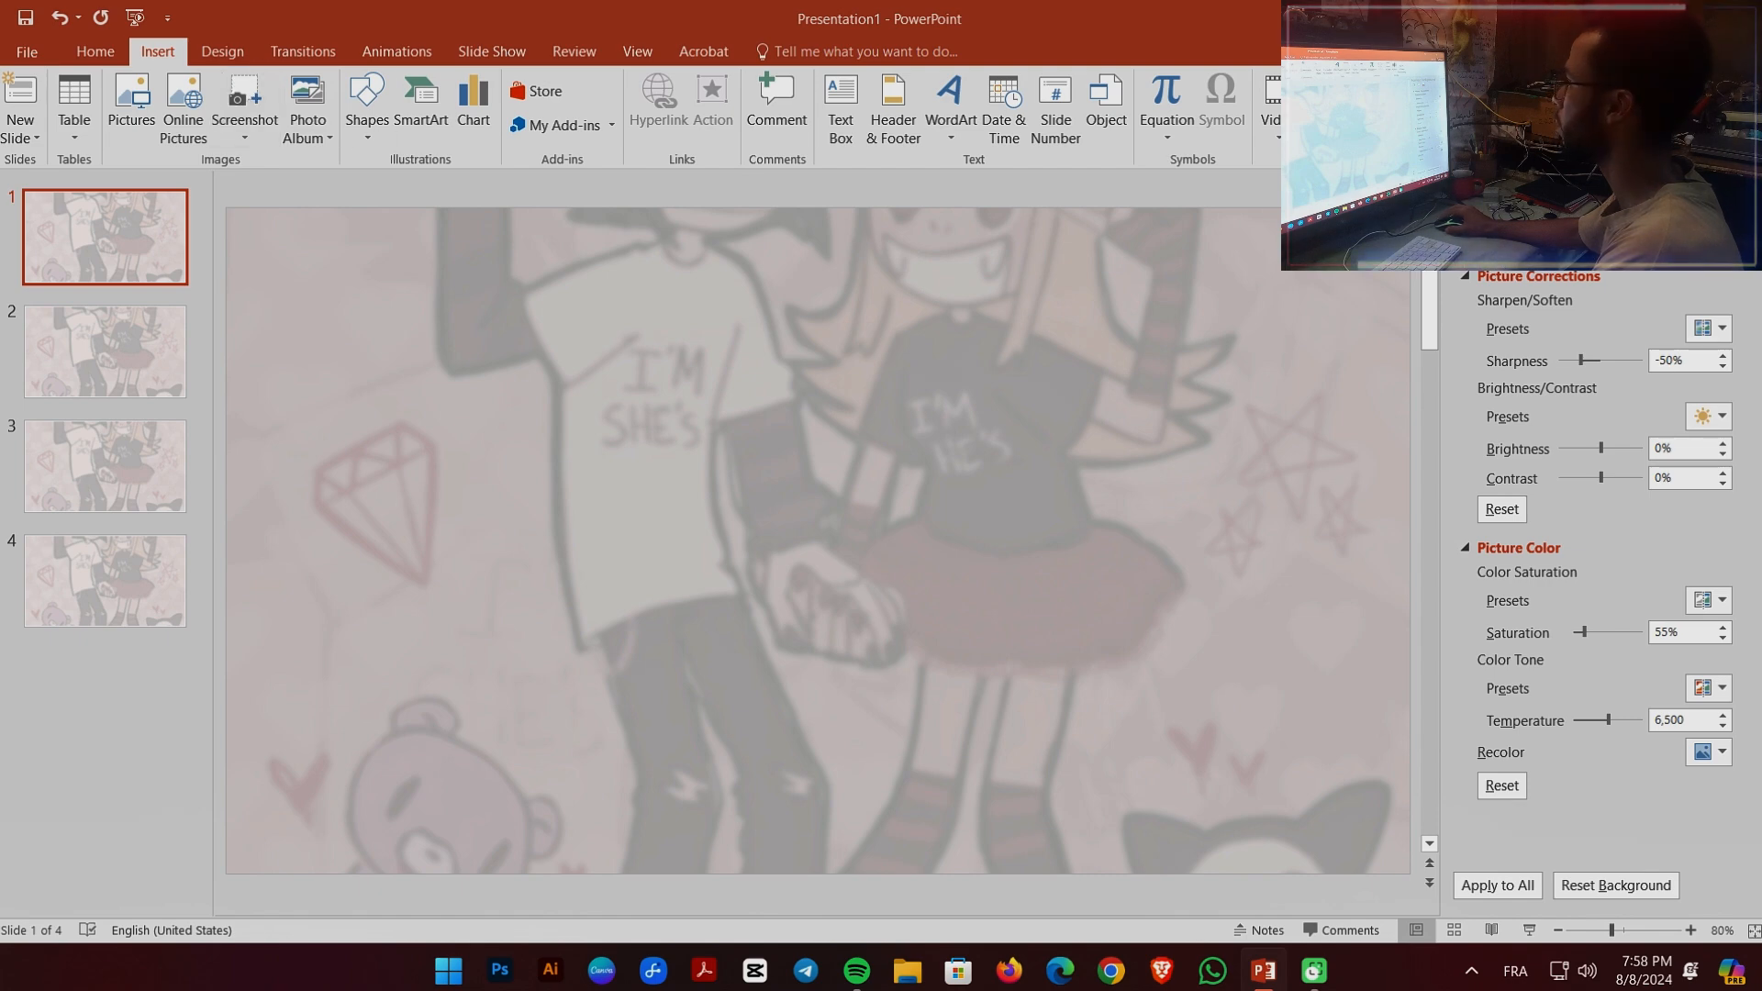
pyautogui.click(841, 109)
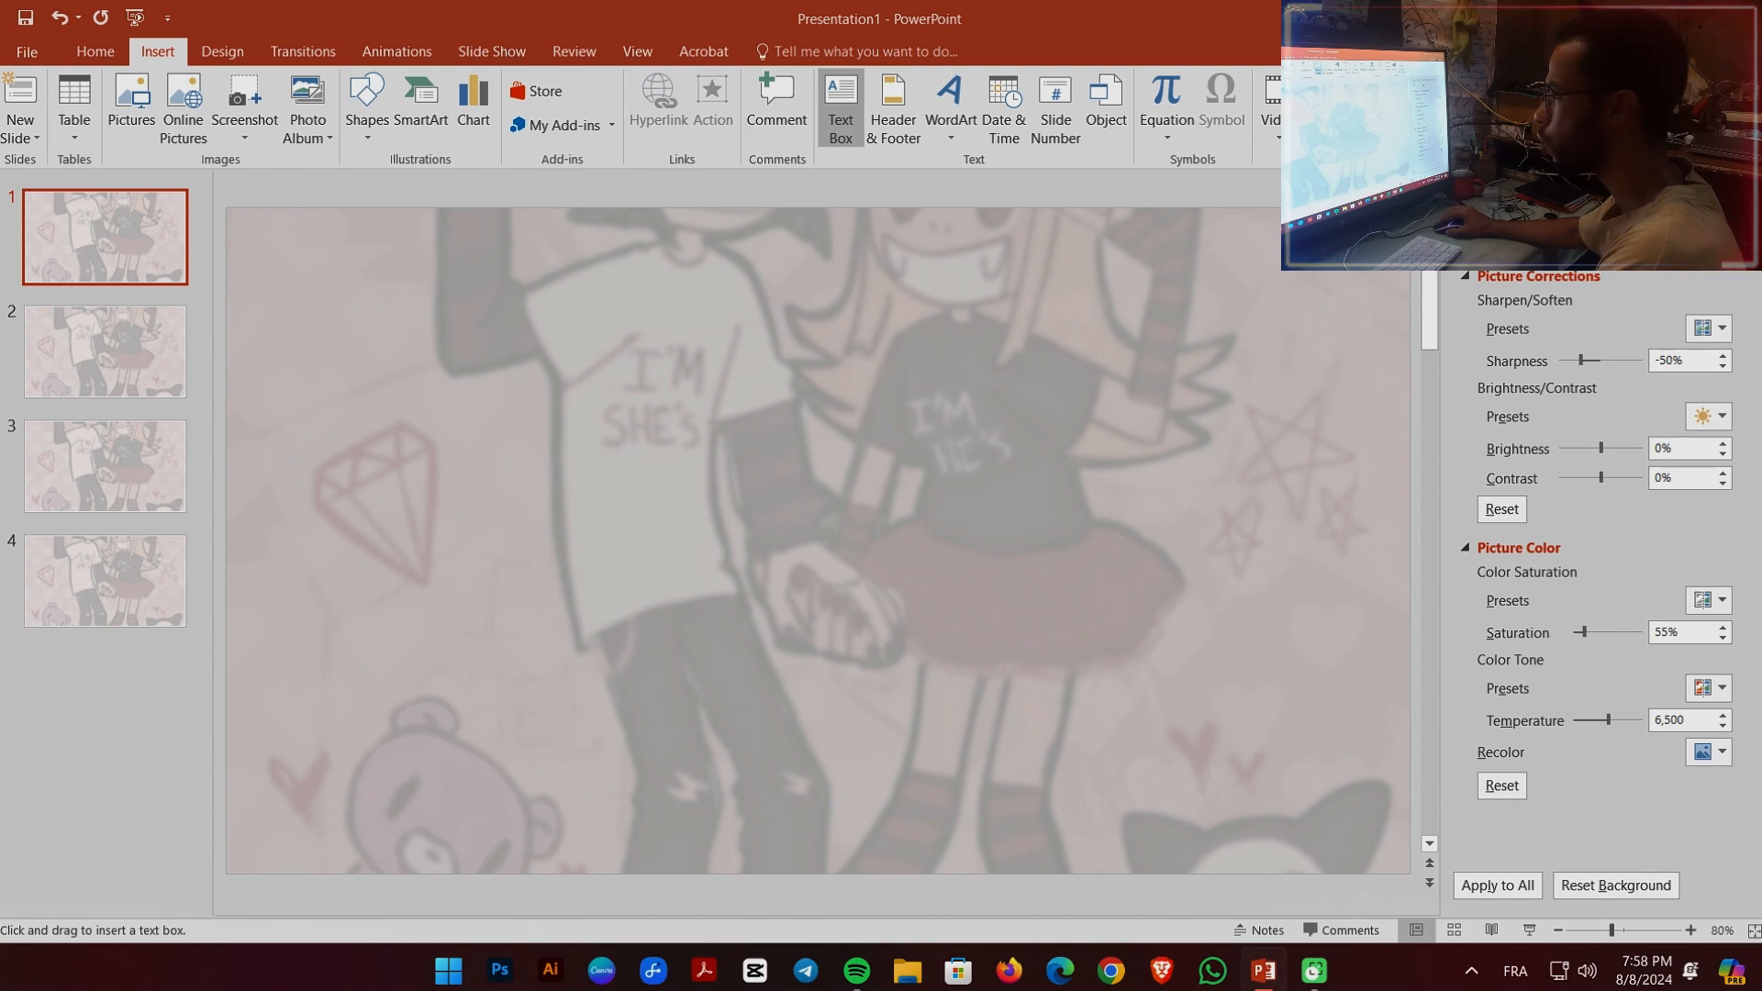
pyautogui.moveTo(246, 216)
pyautogui.mouseDown()
pyautogui.moveTo(413, 293)
pyautogui.moveTo(1200, 452)
pyautogui.moveTo(1396, 395)
pyautogui.mouseUp()
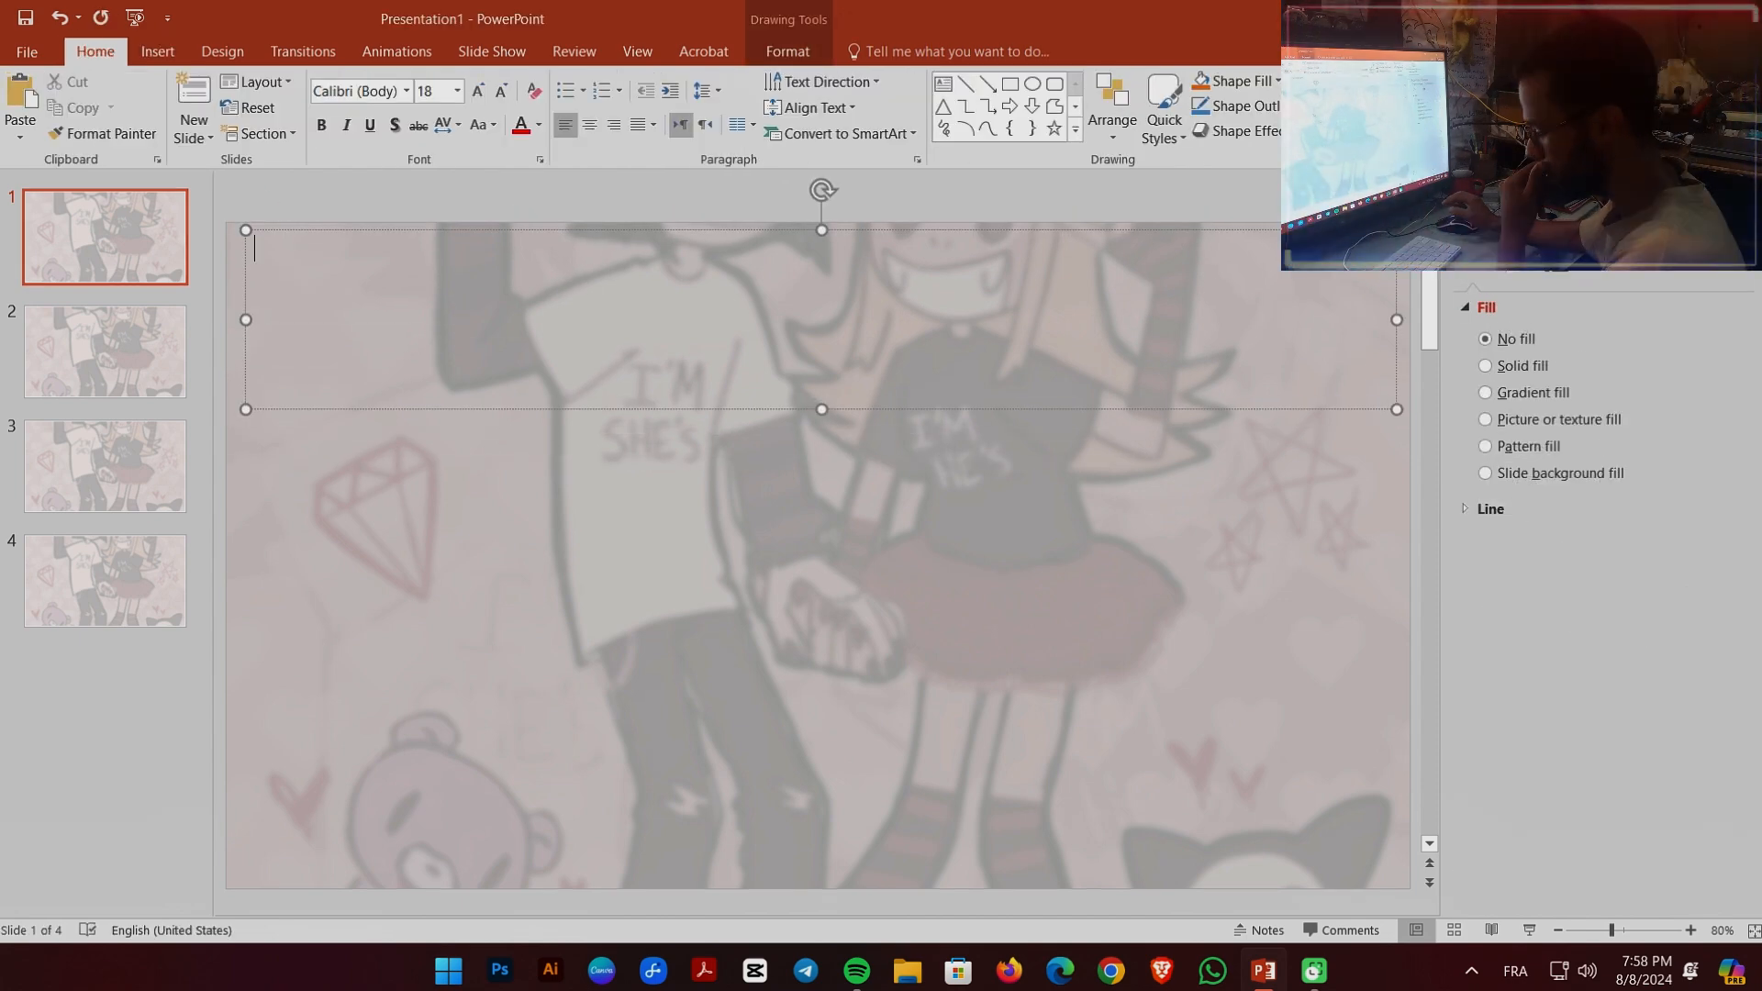
pyautogui.write('HE')
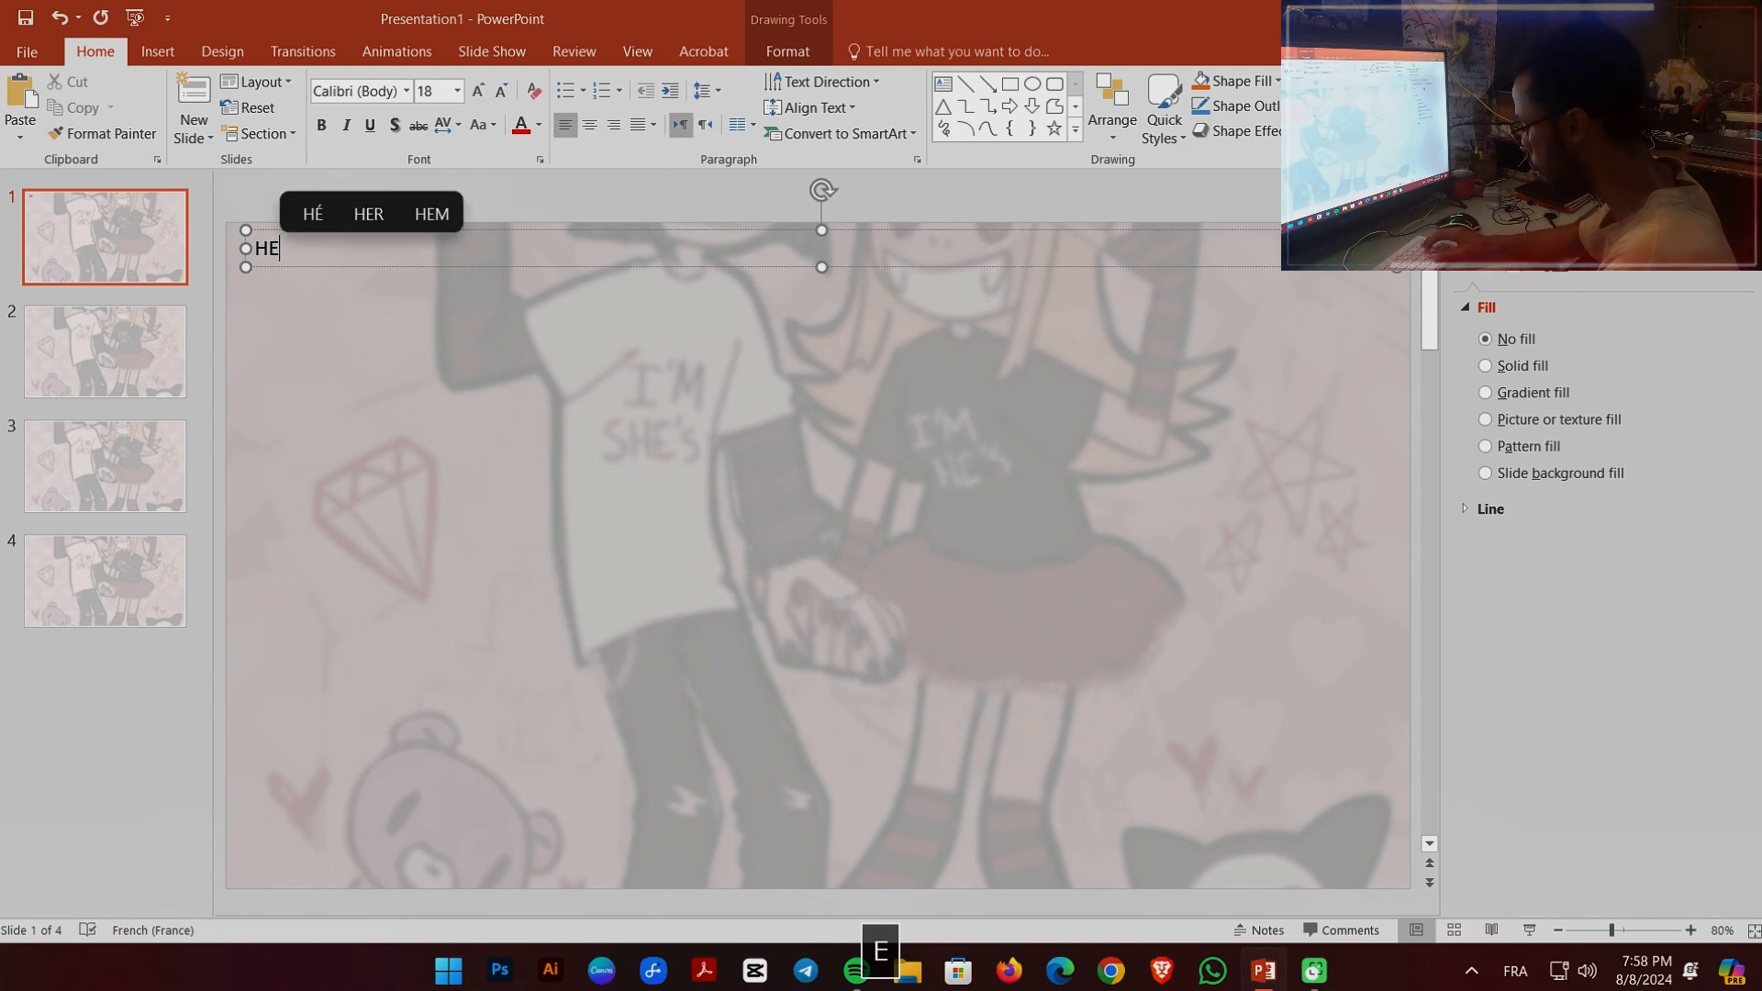
pyautogui.write('LLO WORLD')
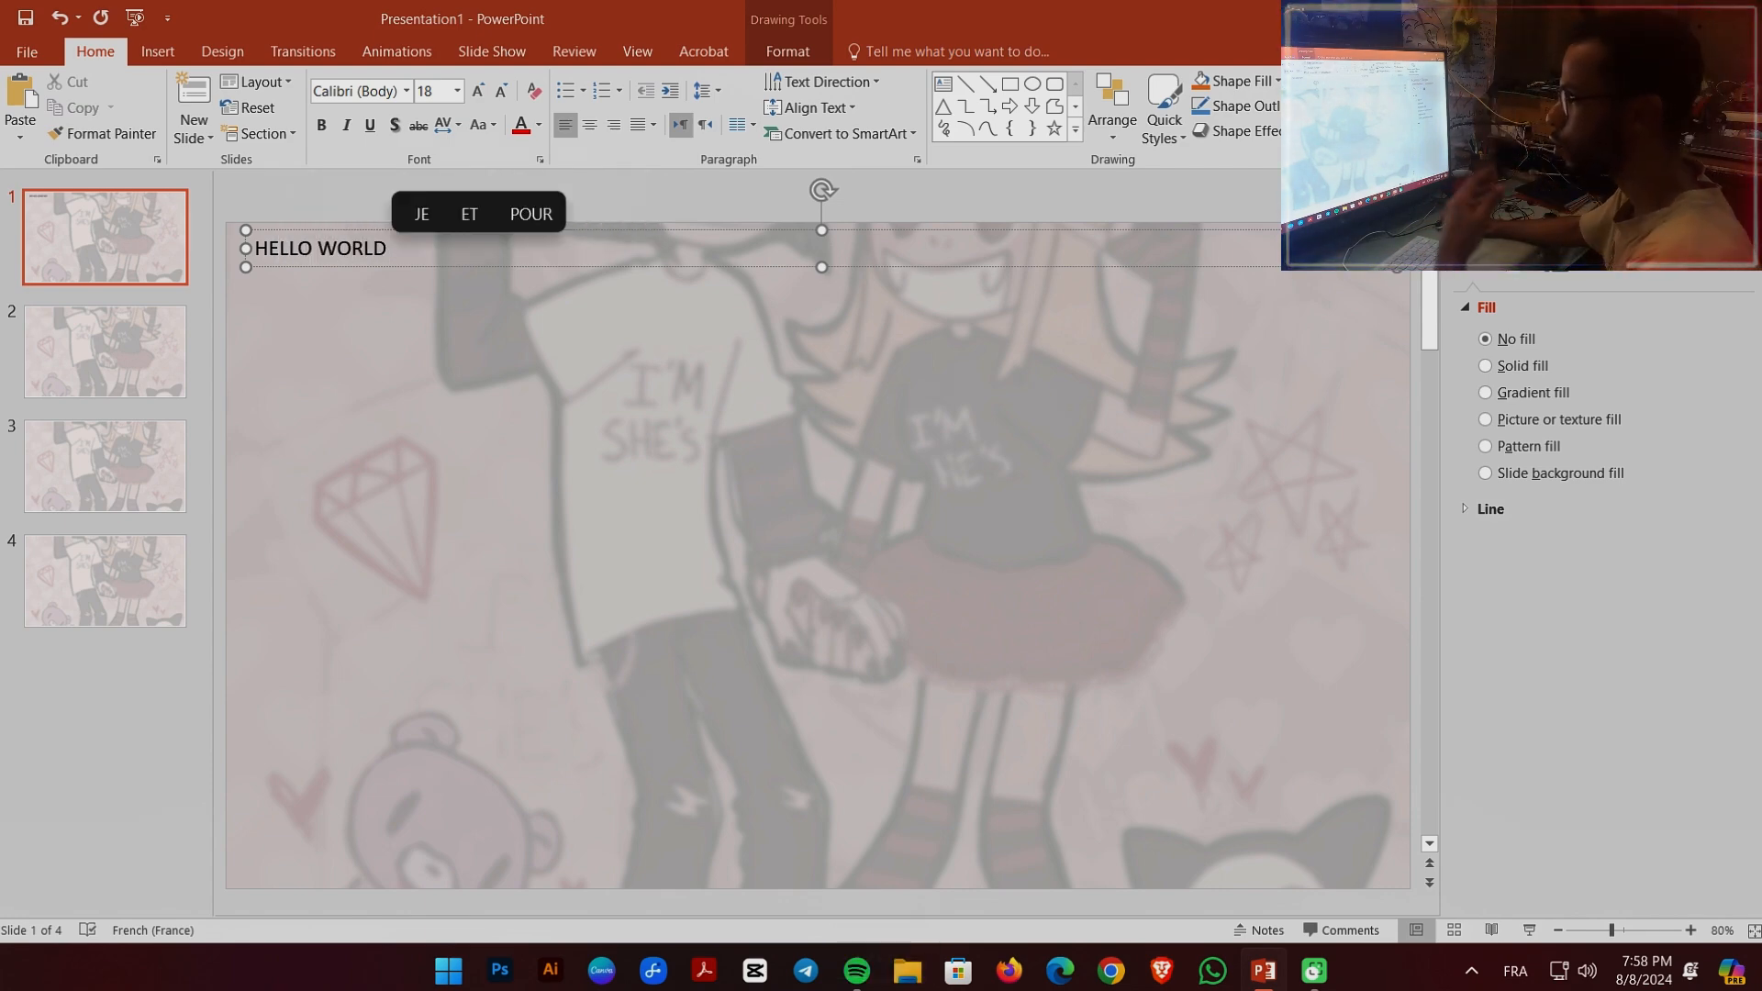
# - Move the text box so that HELLO WORLD sits near the upper center of the slide
pyautogui.moveTo(681, 229); pyautogui.dragTo(1200, 206)
pyautogui.moveTo(839, 225)
pyautogui.mouseDown()
pyautogui.moveTo(790, 236)
pyautogui.moveTo(811, 233)
pyautogui.mouseUp()
pyautogui.click(838, 343)
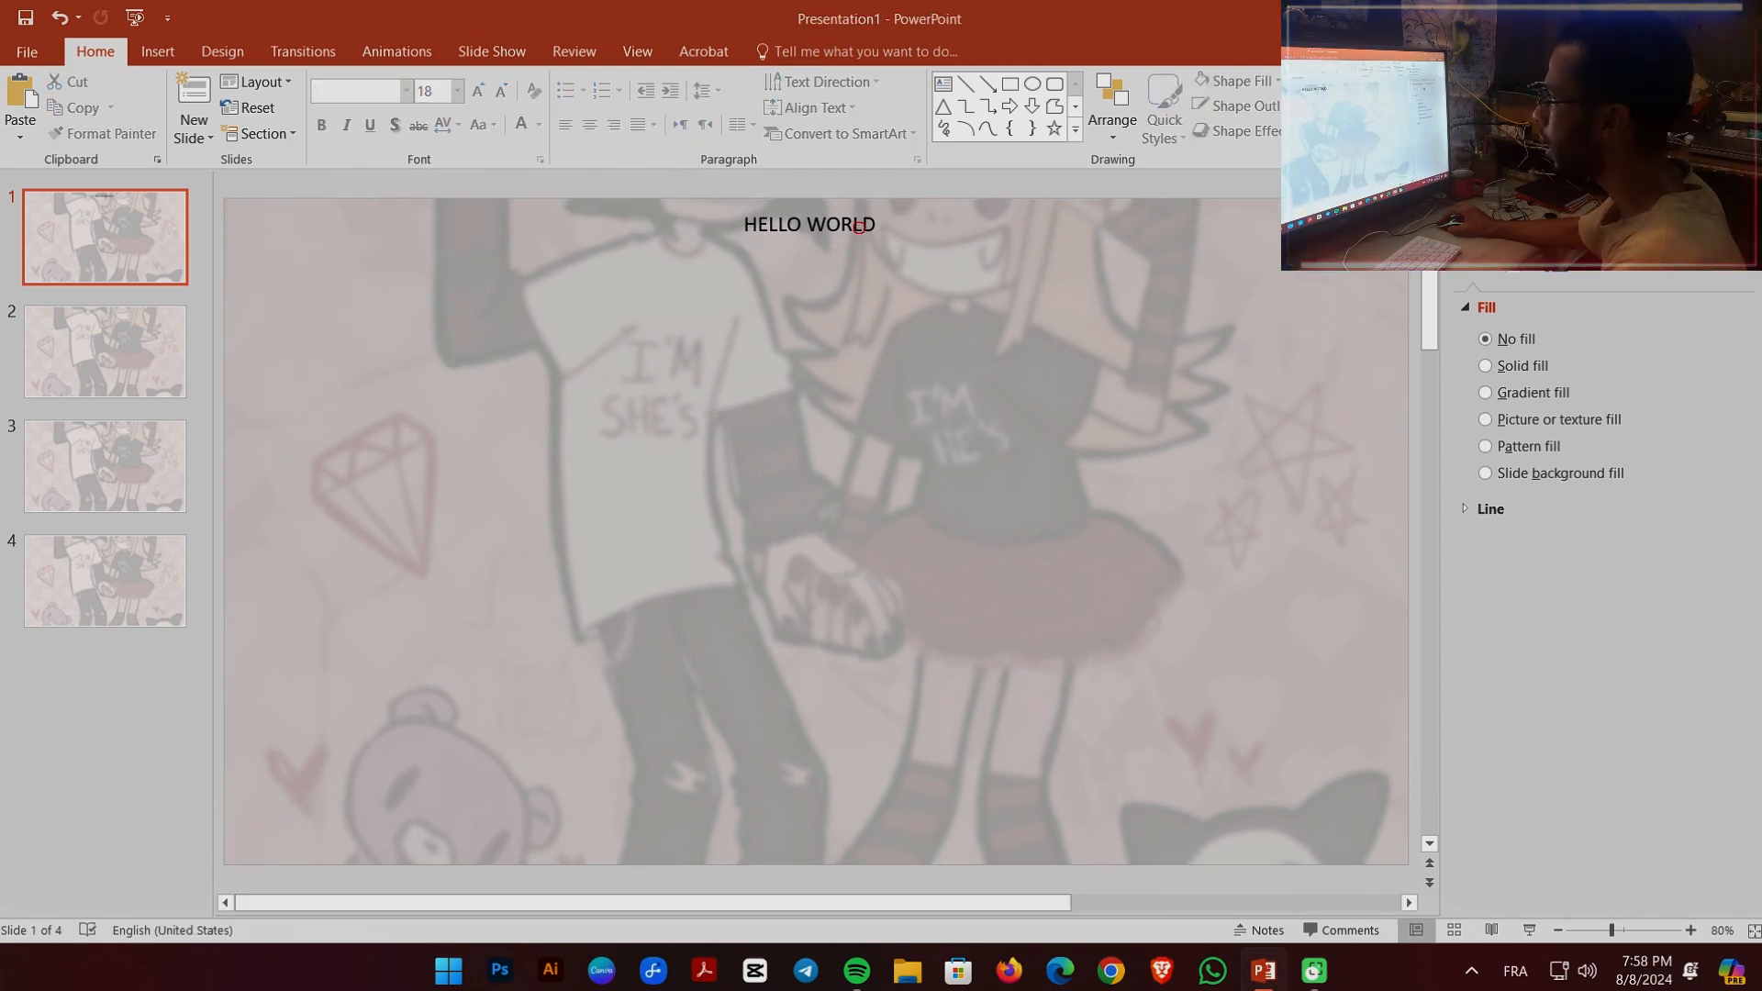
# - Color the whole HELLO WORLD title on the first slide with the standard dark red
pyautogui.click(863, 235)
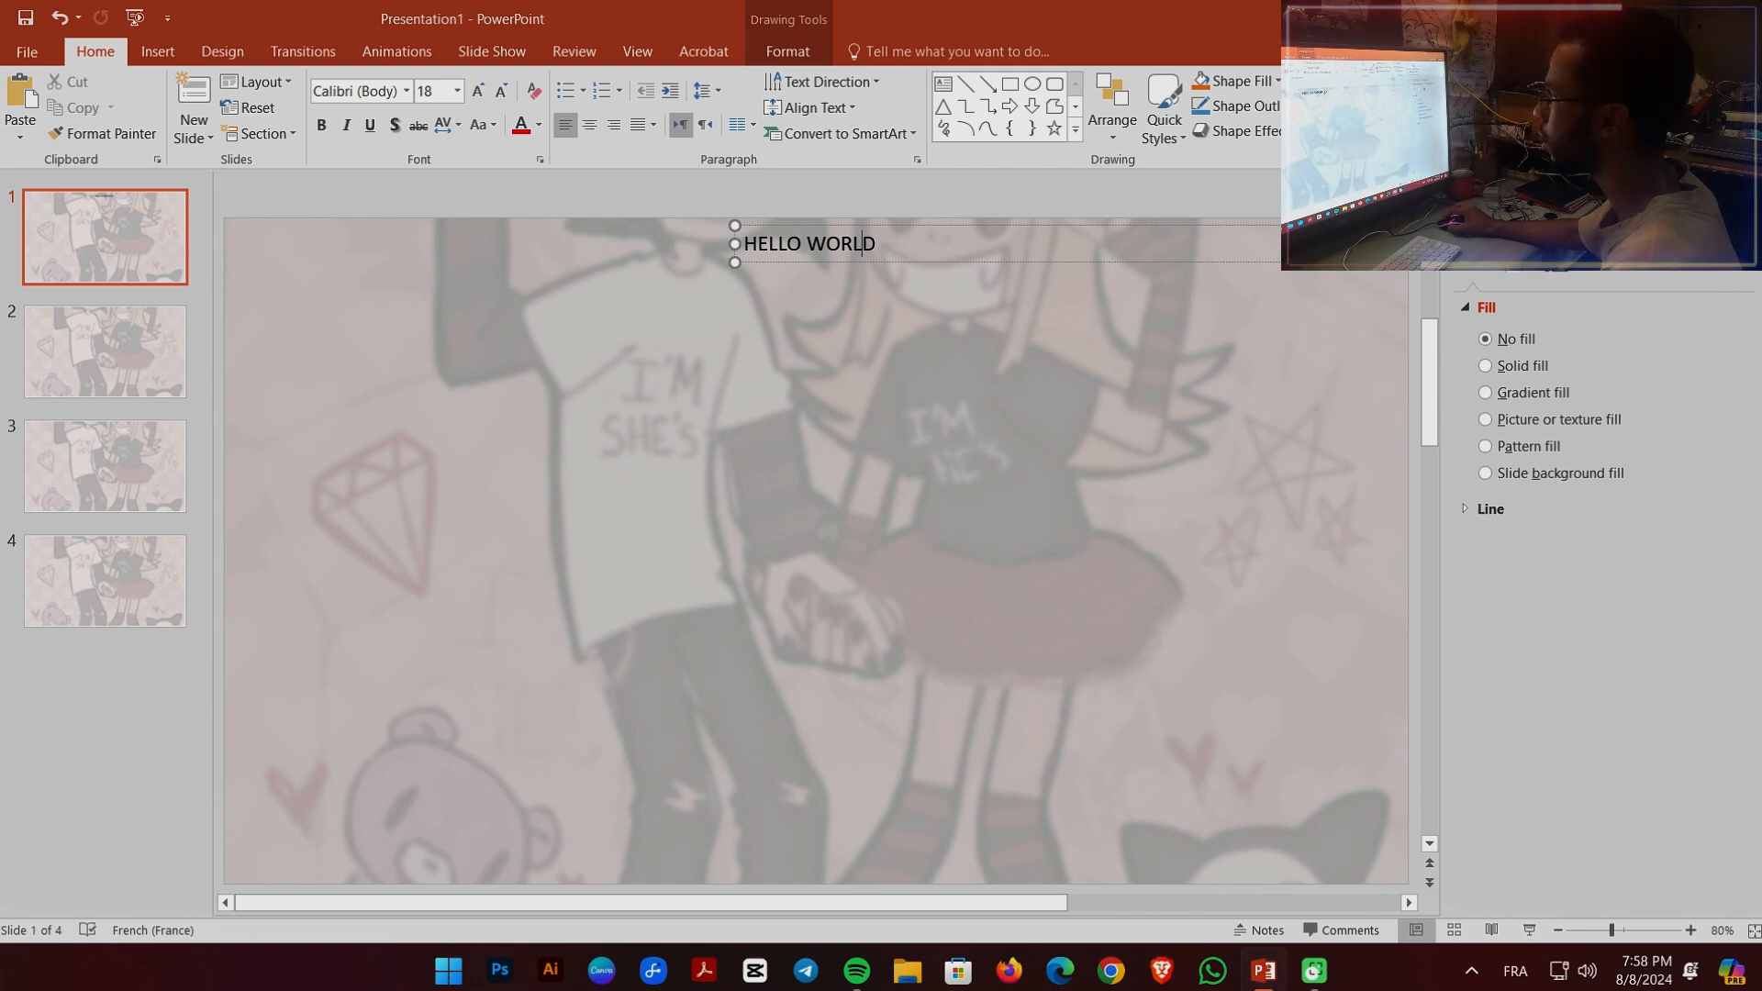
pyautogui.moveTo(862, 243); pyautogui.dragTo(734, 244)
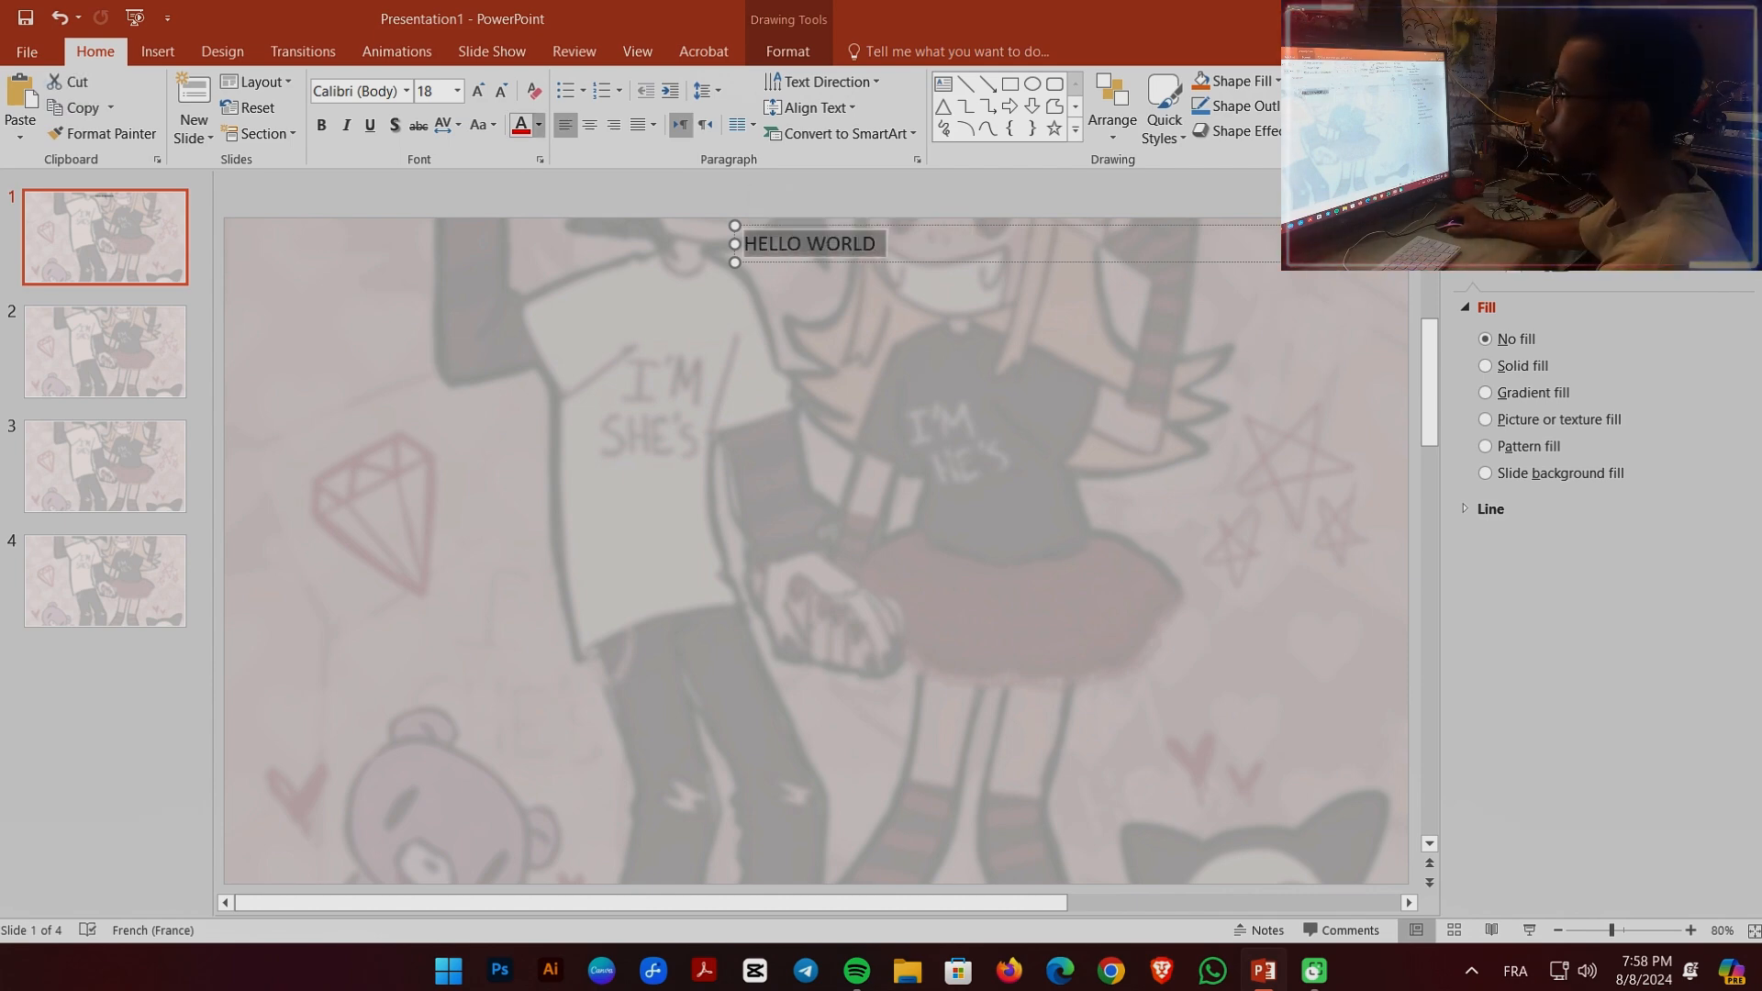
pyautogui.click(537, 128)
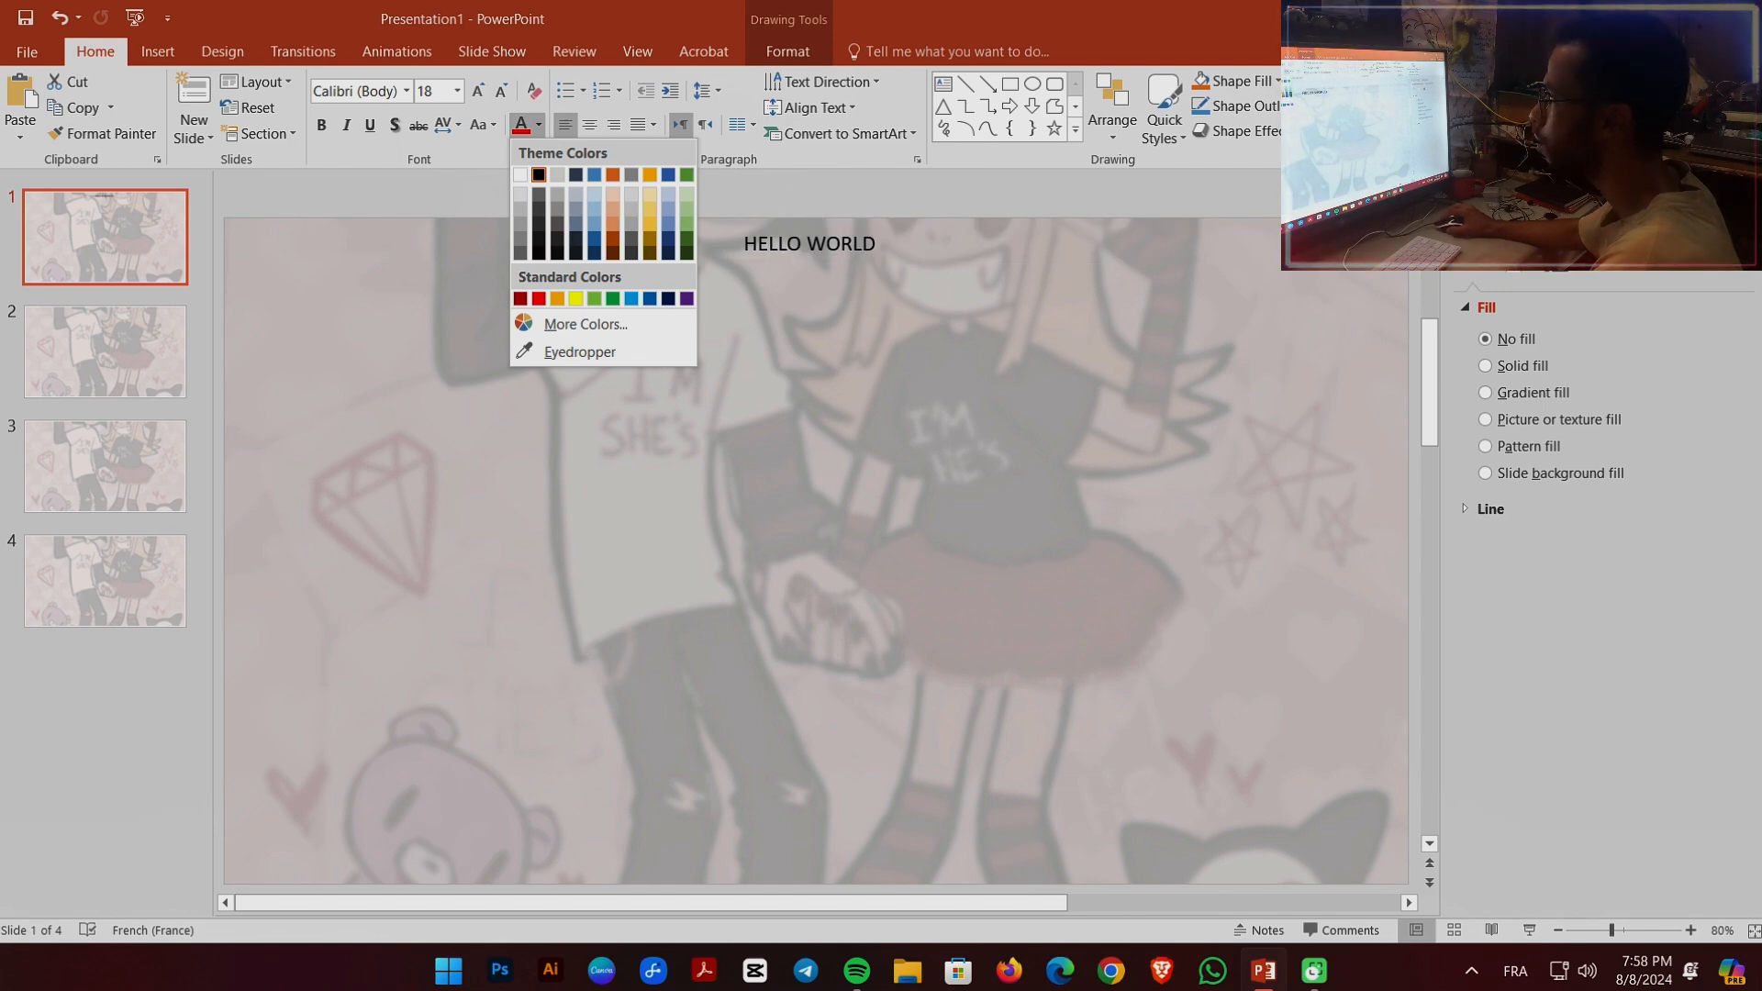
pyautogui.click(520, 299)
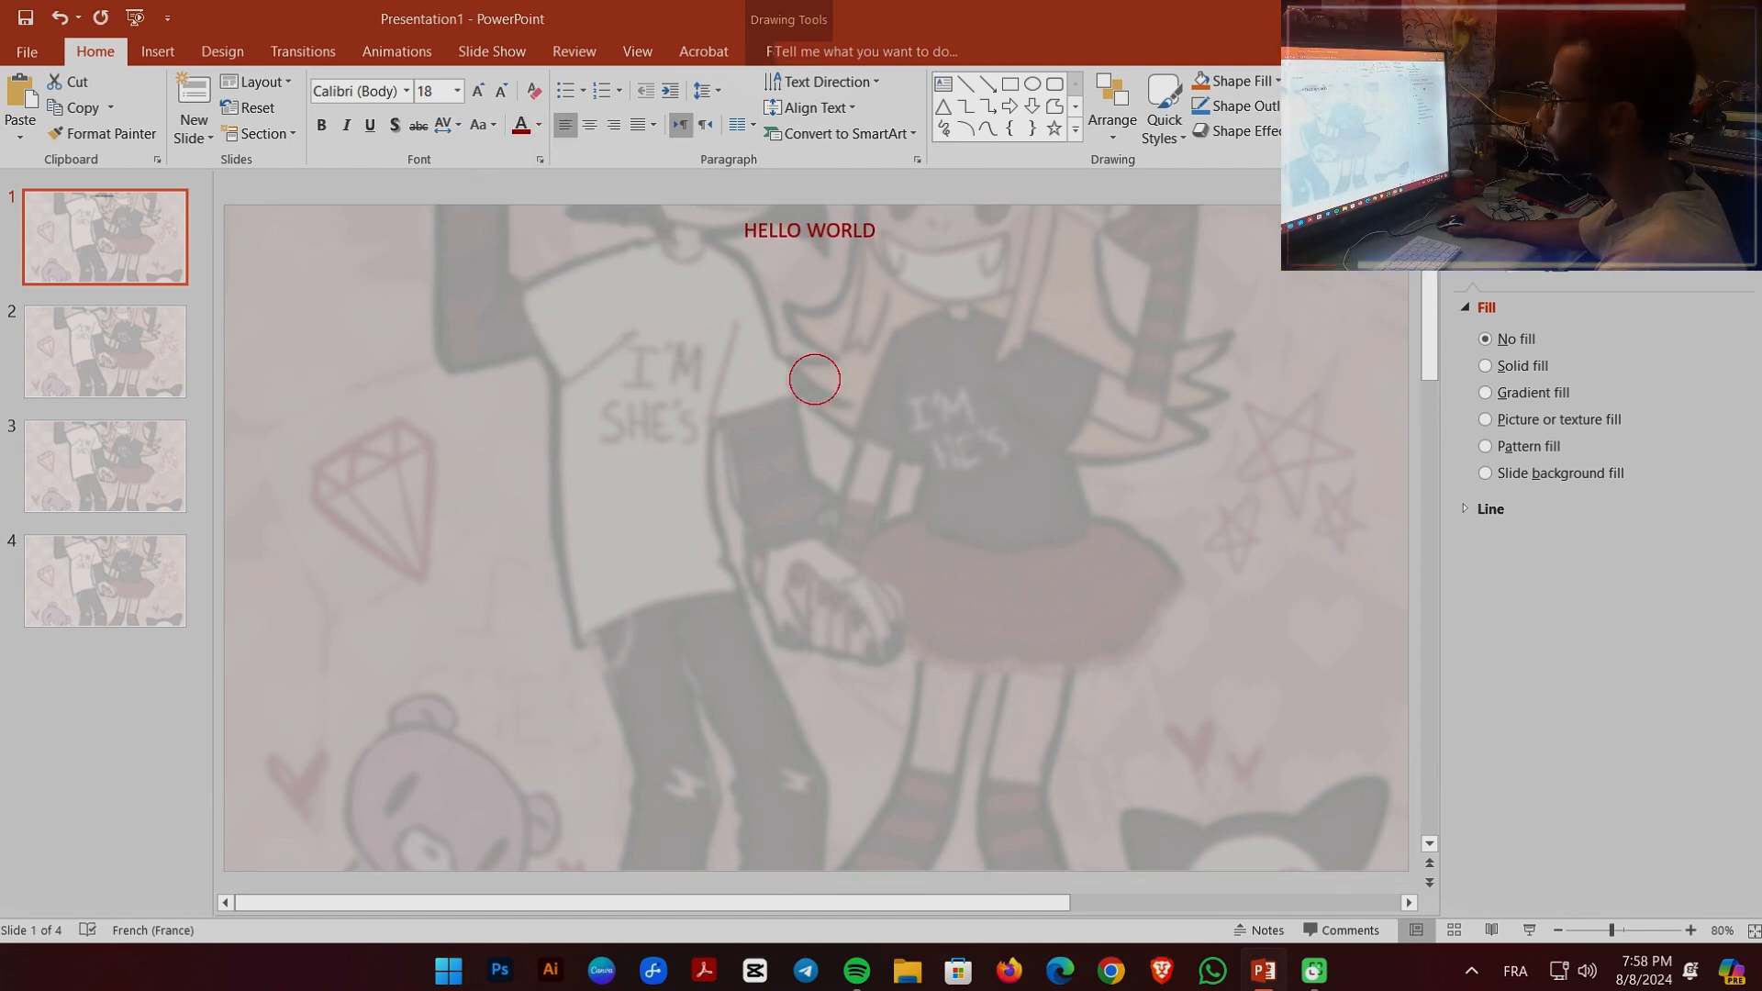
pyautogui.click(814, 377)
# - Make the entire HELLO WORLD text bold and italic, without underline
pyautogui.doubleClick(813, 245)
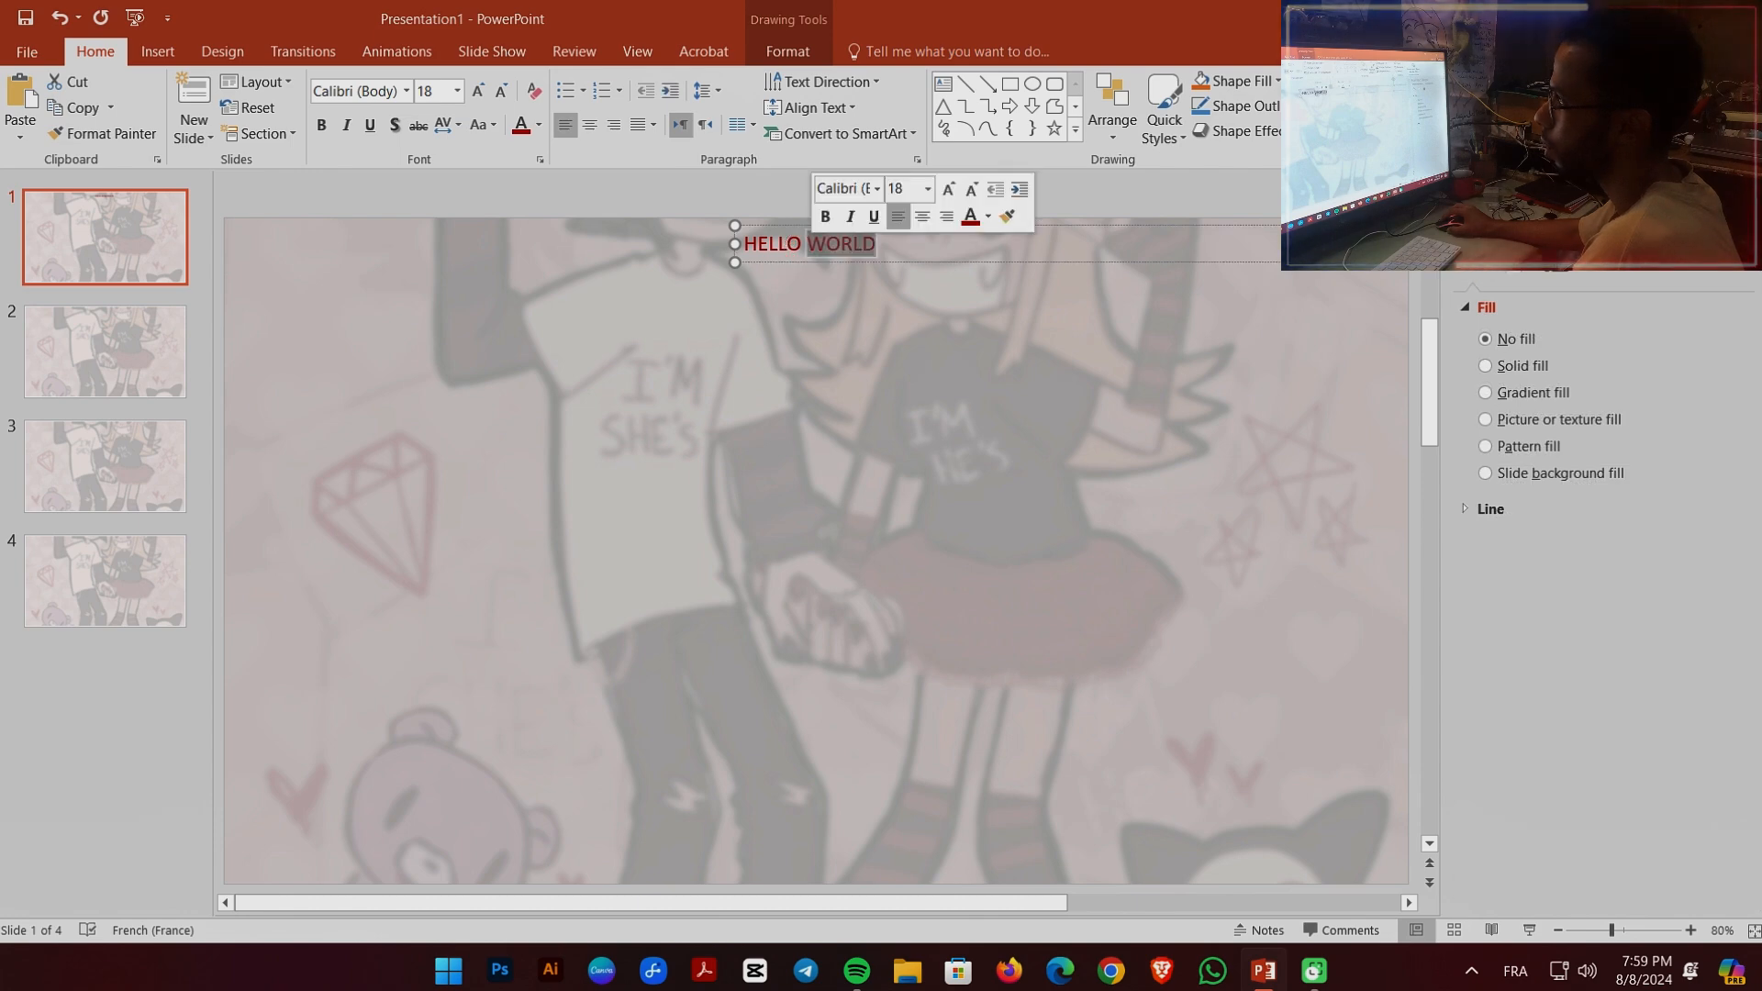
pyautogui.hotkey('ctrl', 'a')
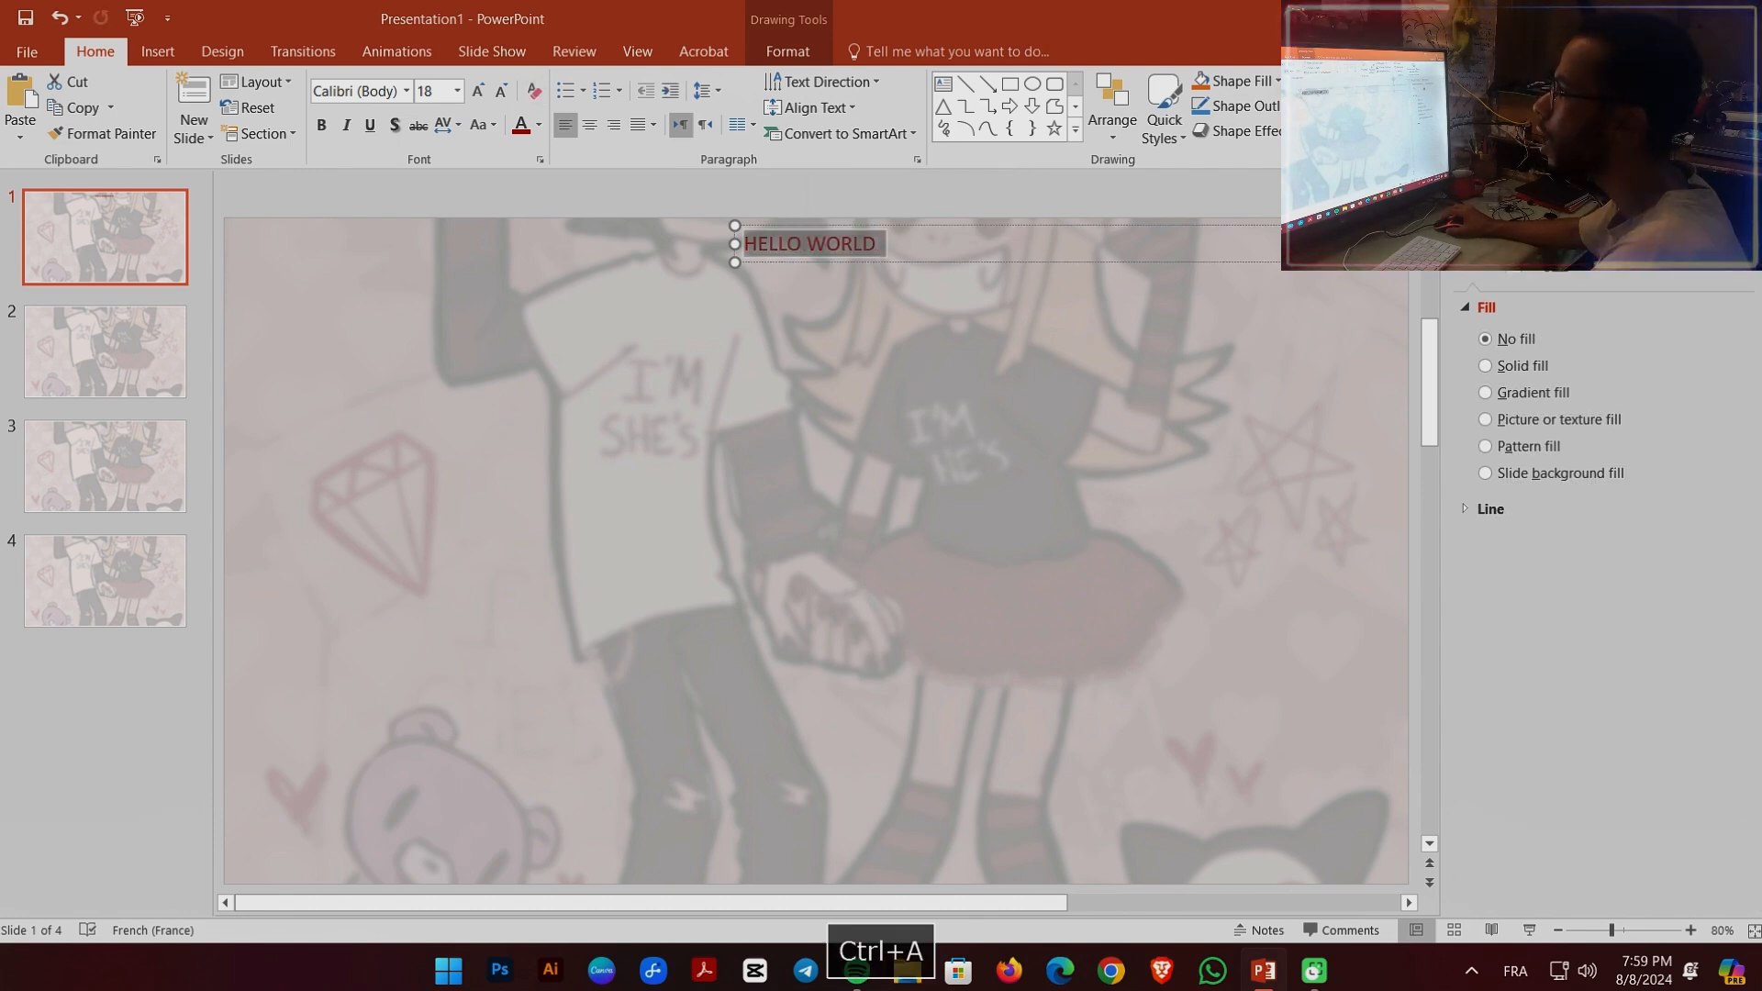
pyautogui.click(370, 125)
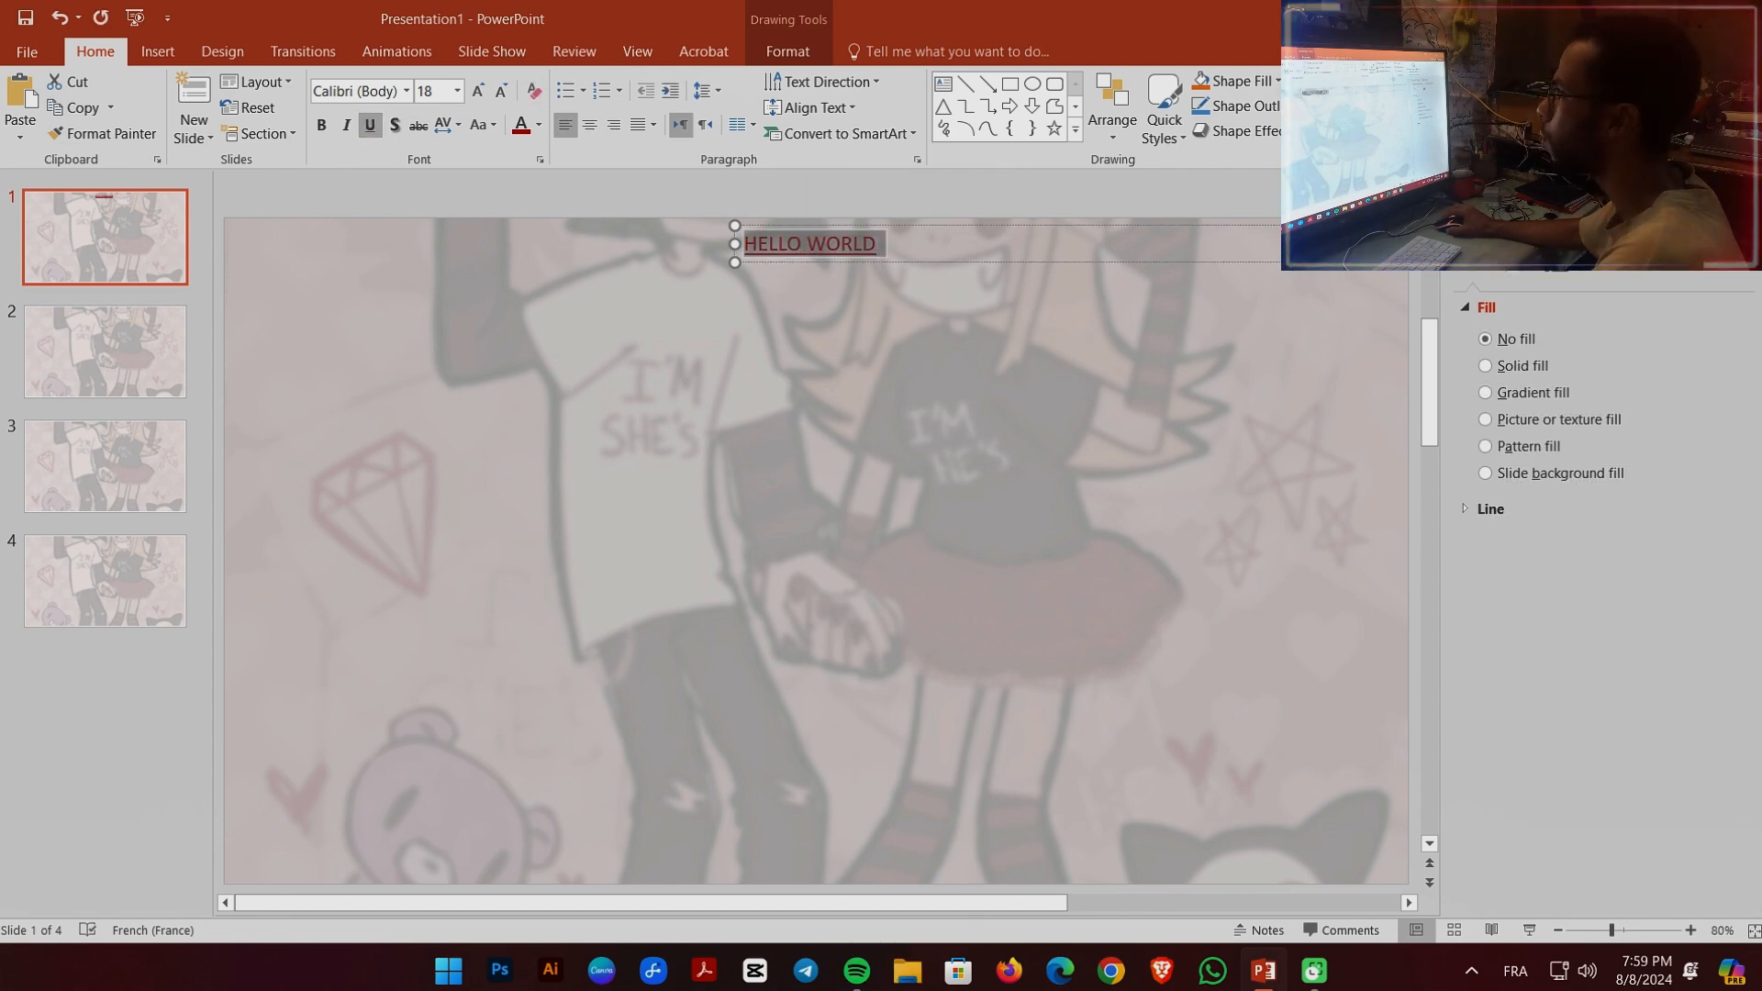
pyautogui.click(370, 124)
pyautogui.click(321, 125)
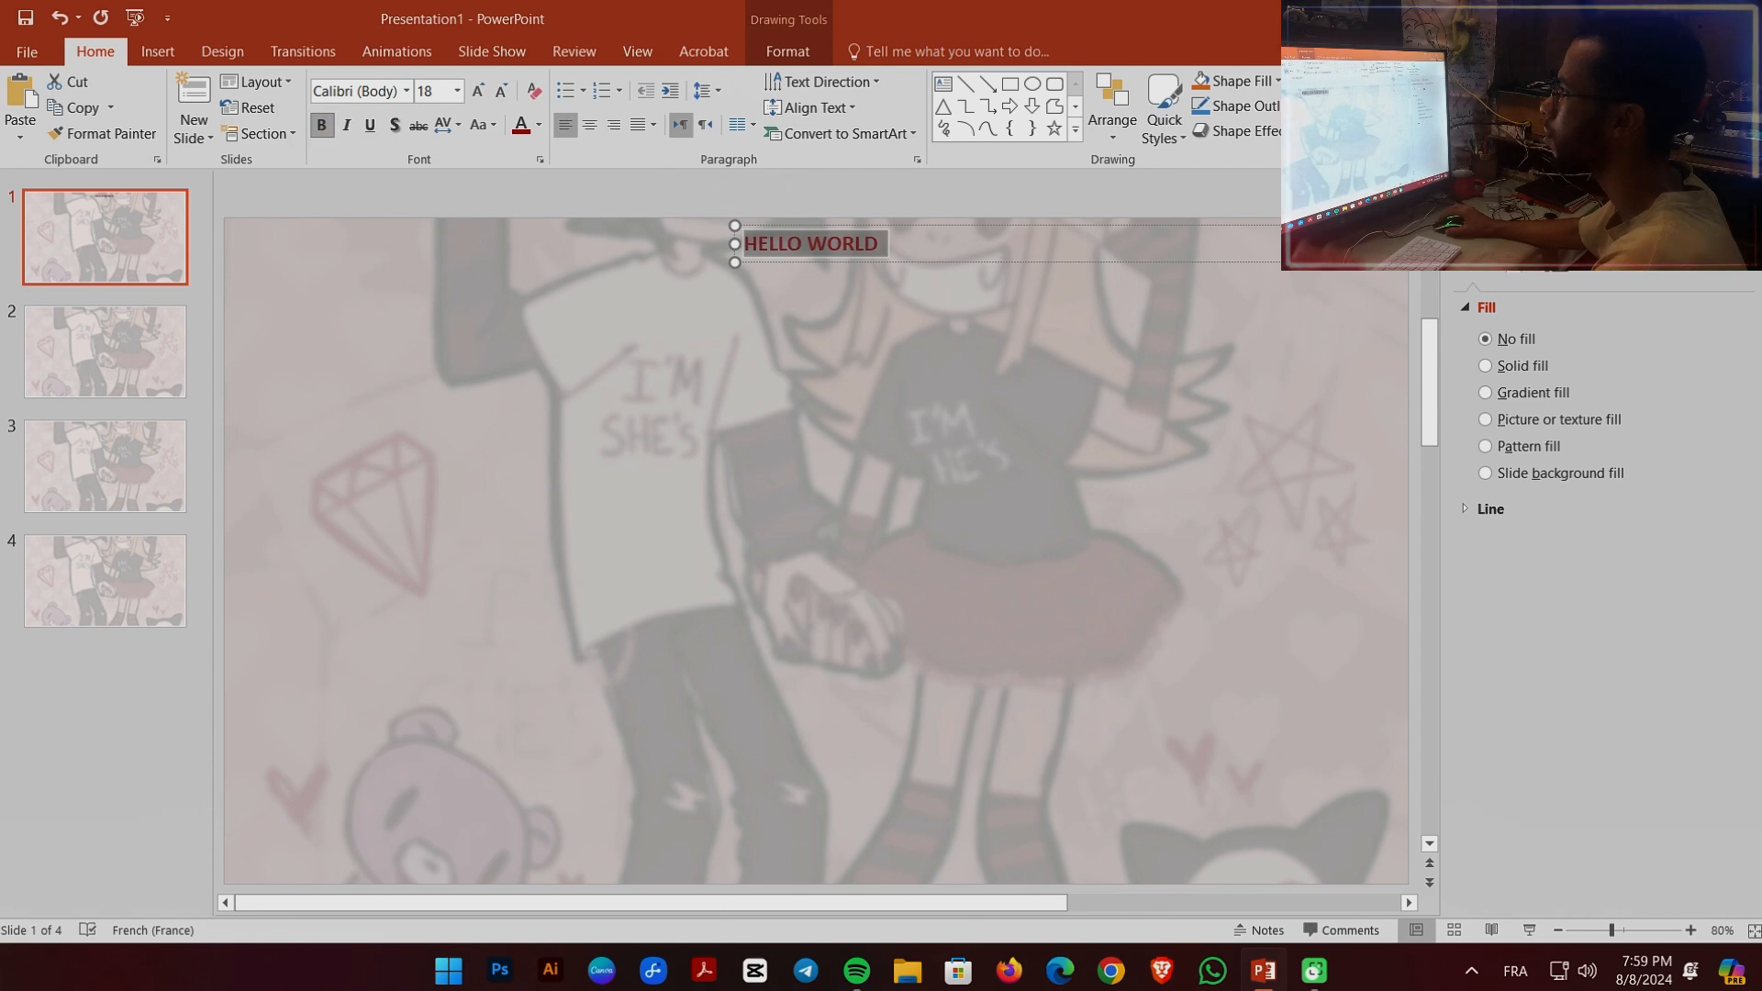
pyautogui.click(346, 125)
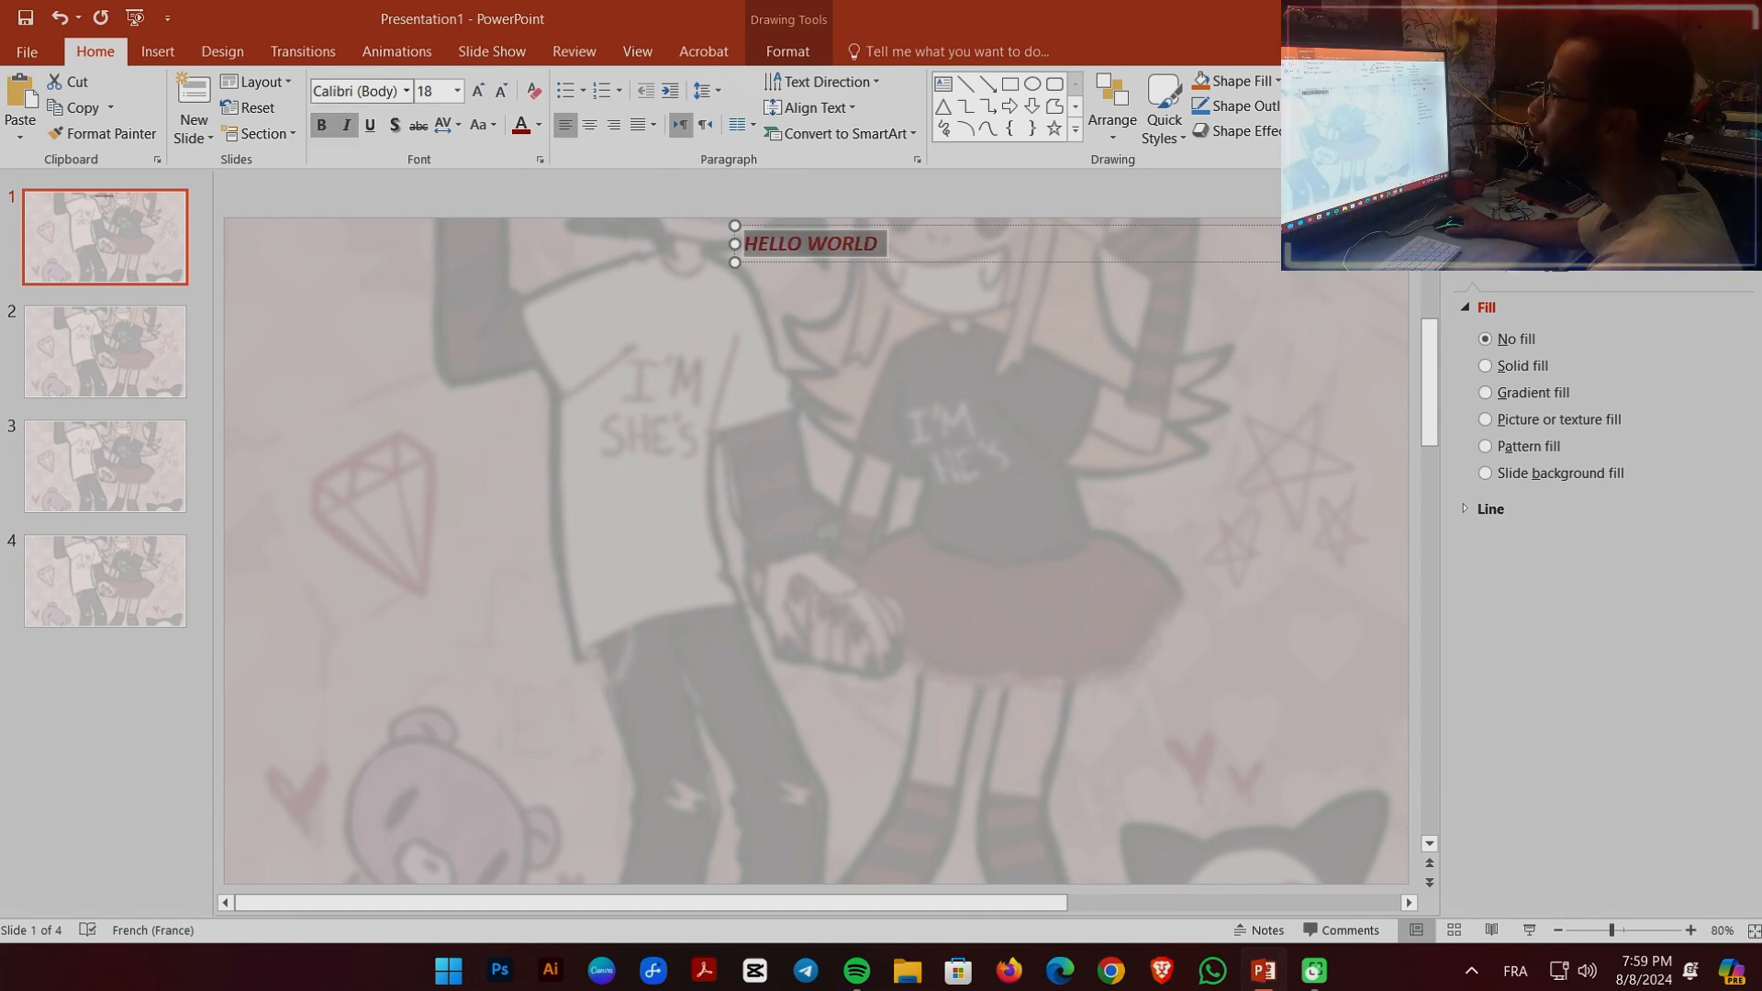
# - Change the font of the HELLO WORLD text to AddJazz
pyautogui.click(407, 91)
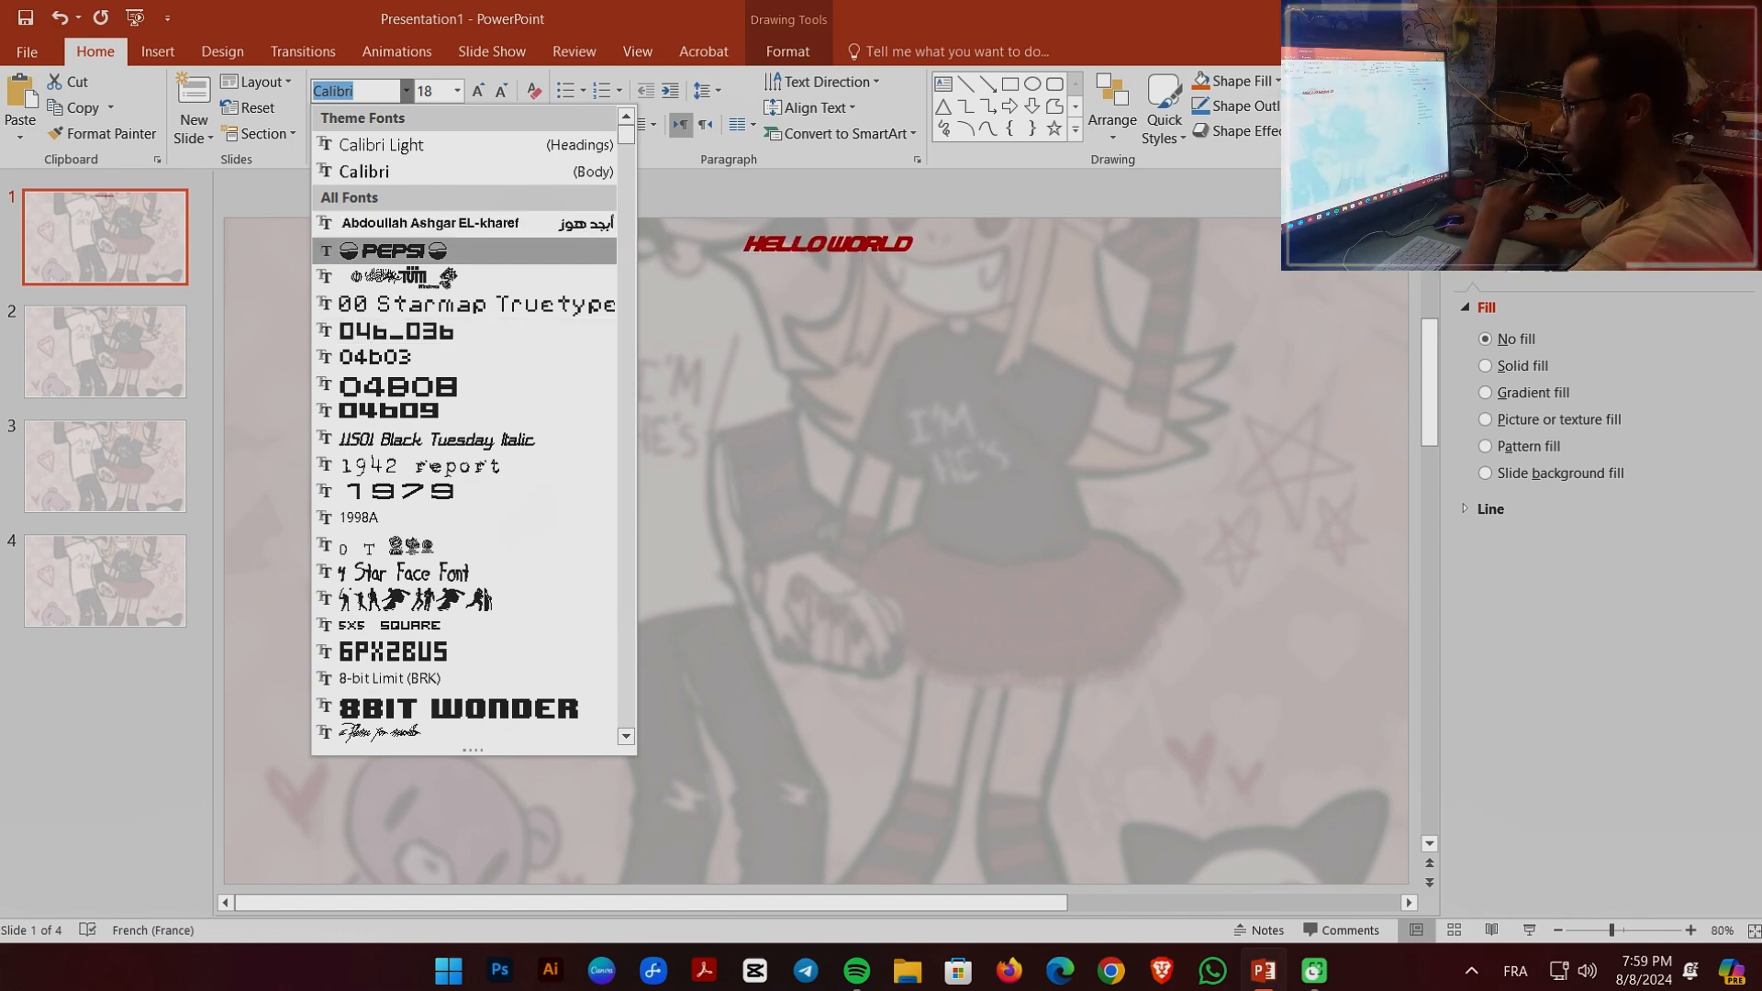
pyautogui.scroll(-5, 463, 569)
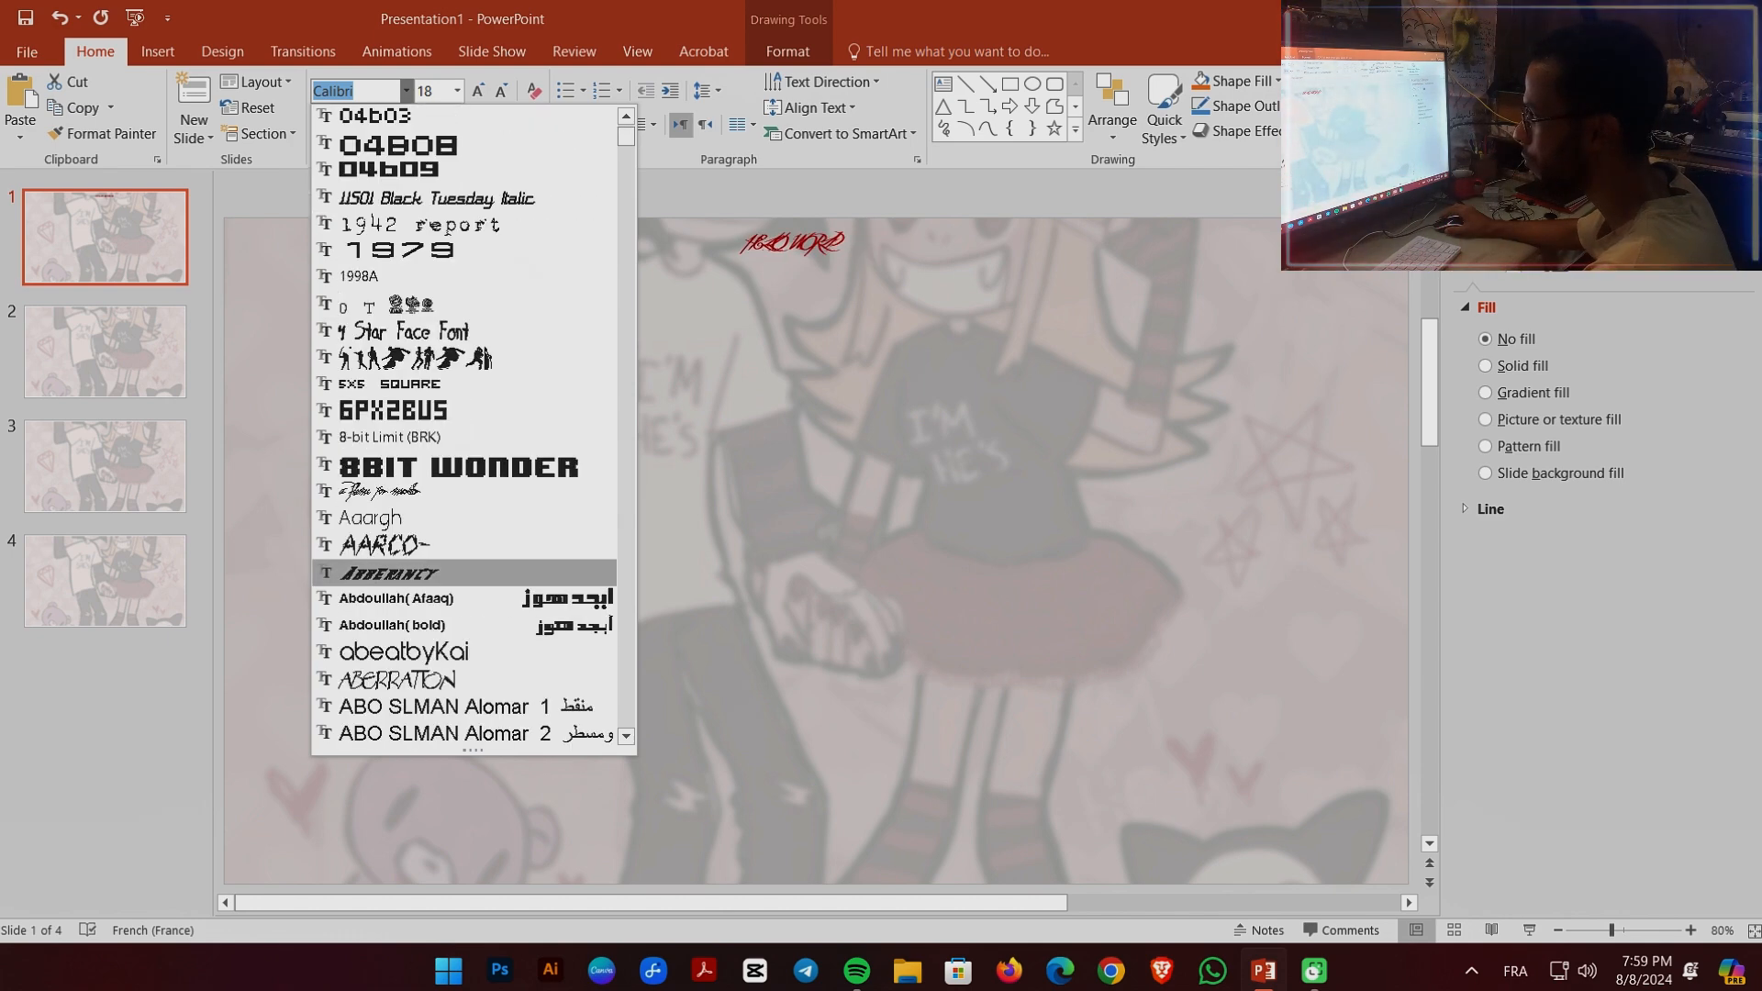
pyautogui.scroll(-5, 463, 544)
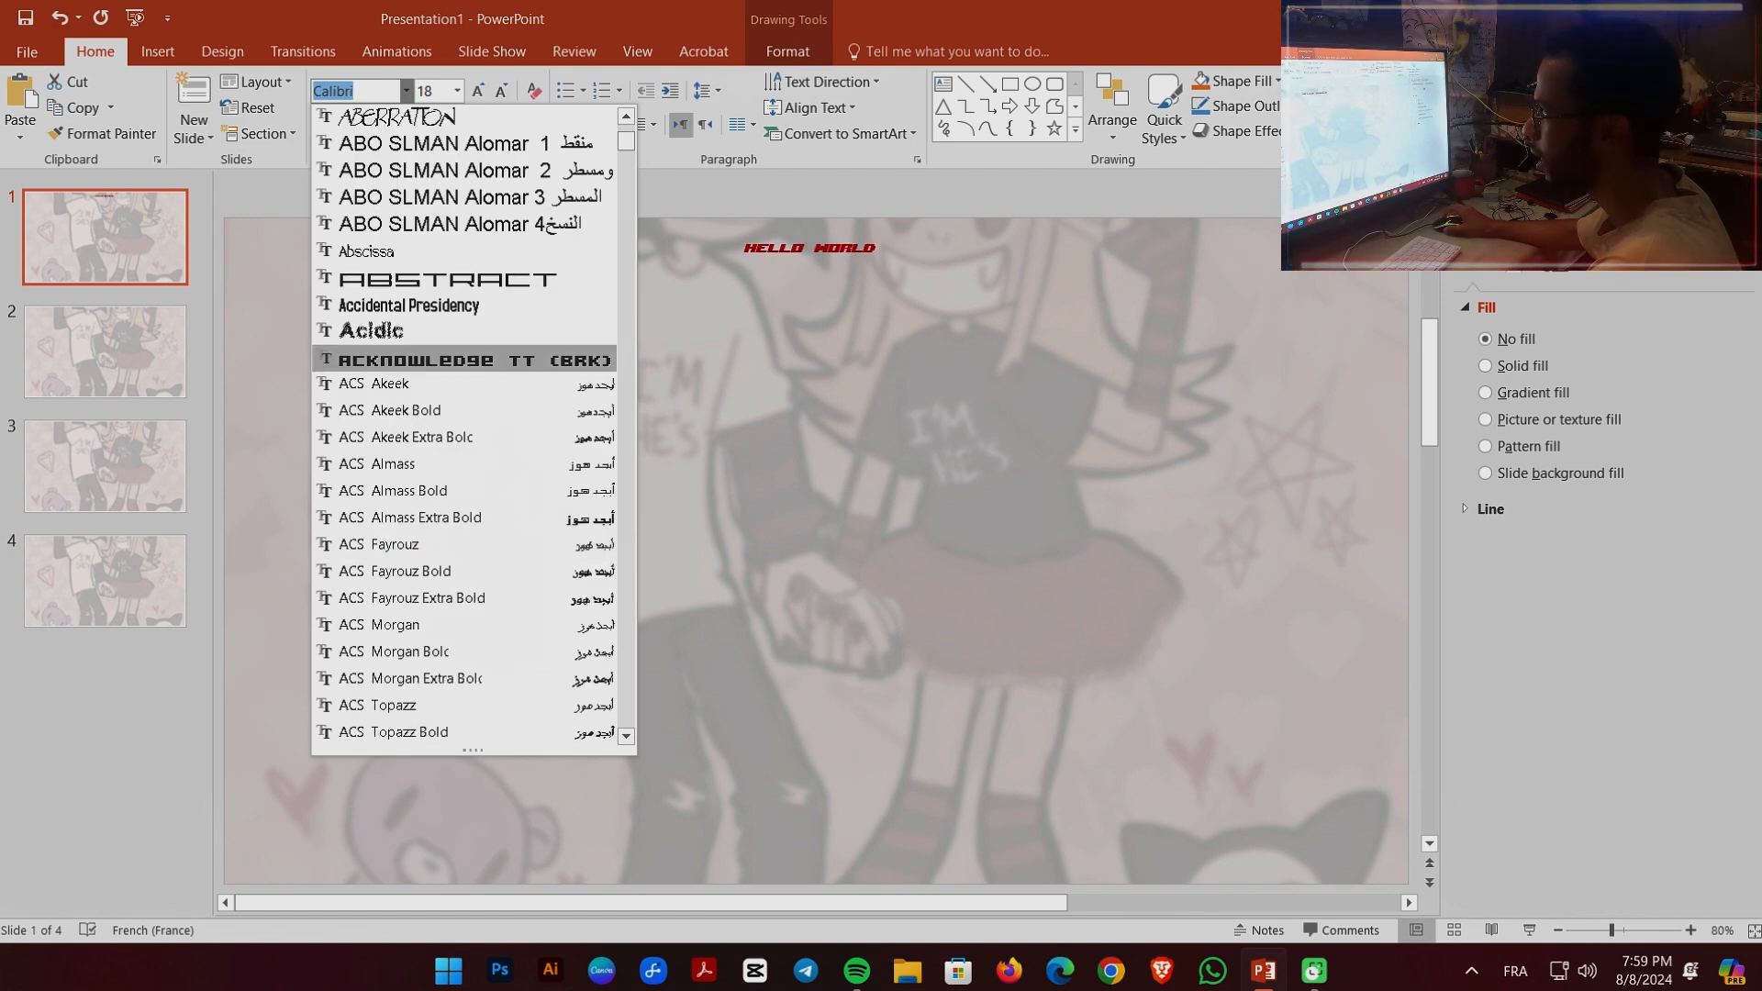
pyautogui.scroll(-6, 463, 367)
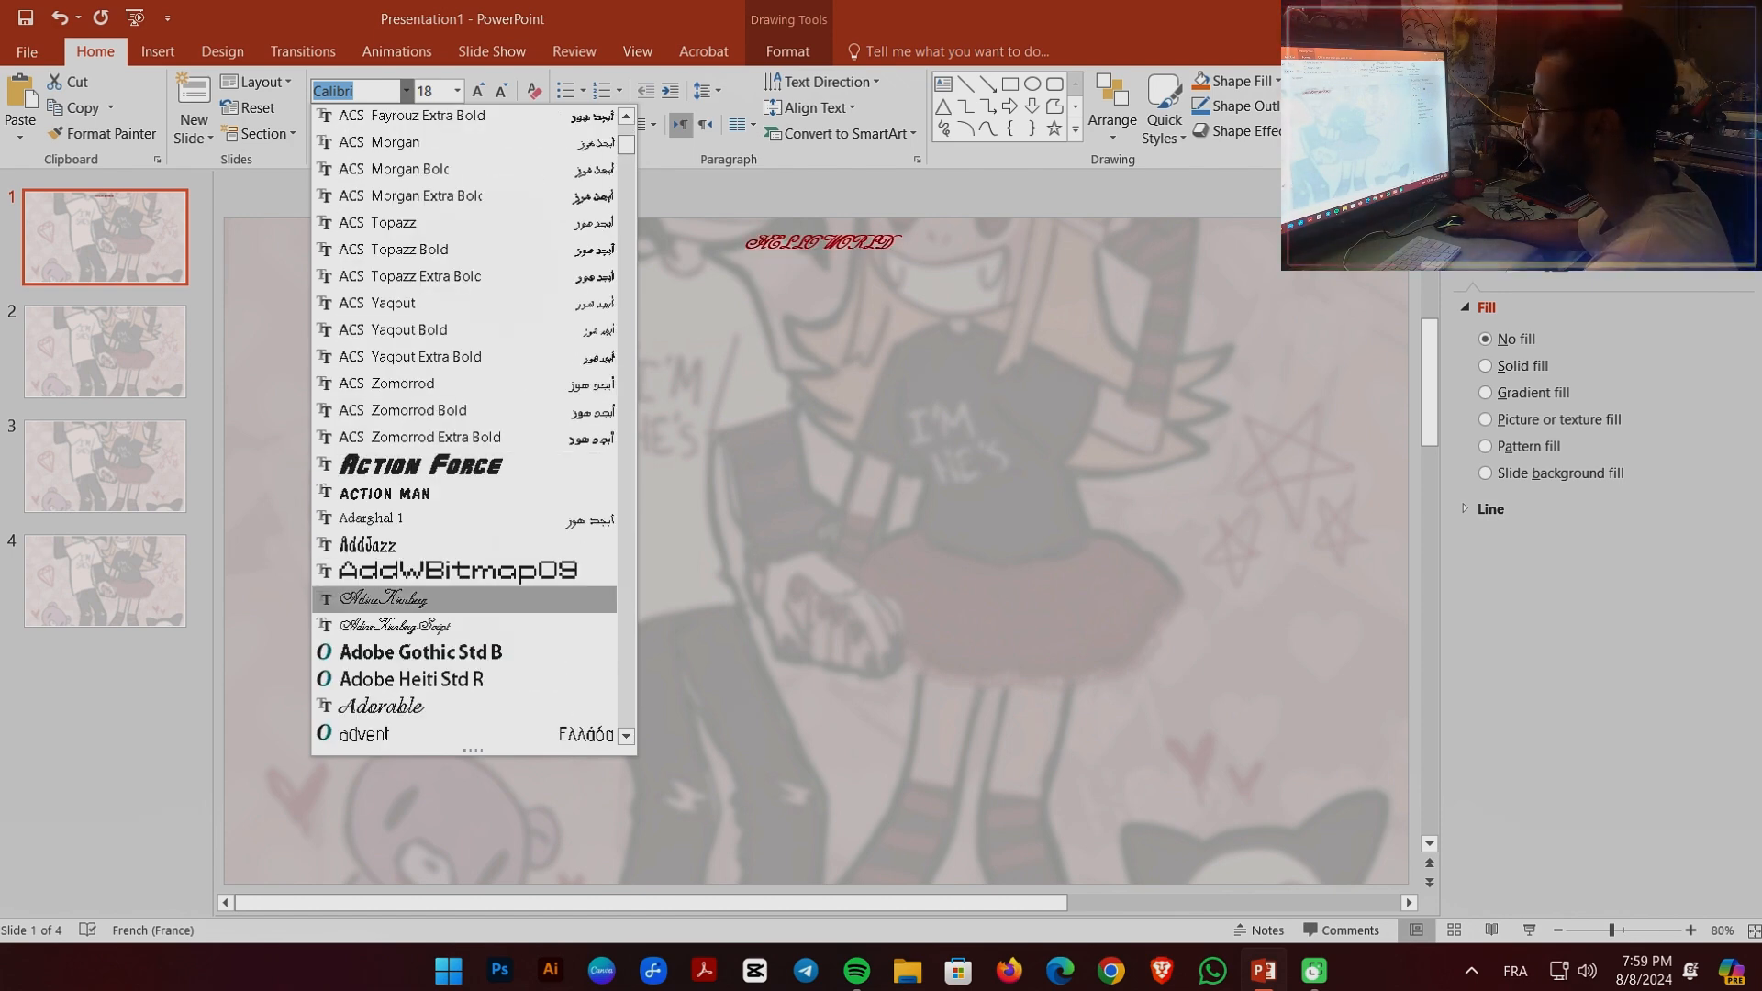
pyautogui.click(508, 553)
pyautogui.click(508, 555)
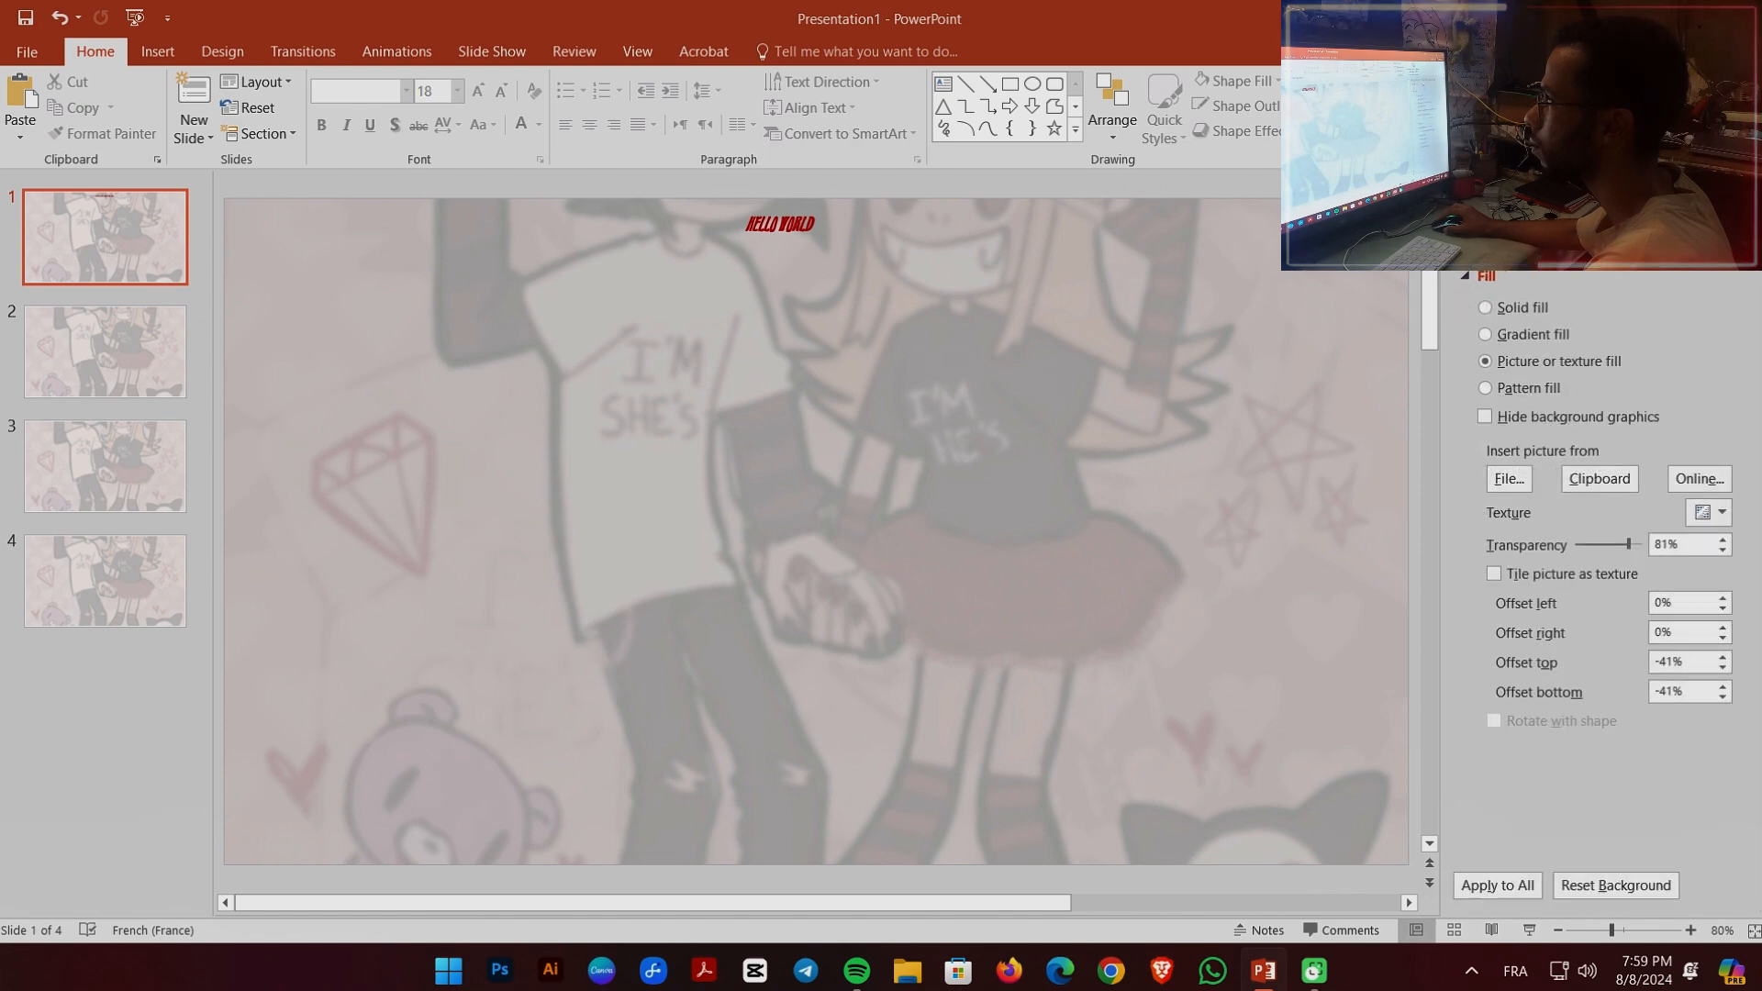
# - Apply the AddWBitmap09 font to only the word HELLO in the title
pyautogui.click(767, 225)
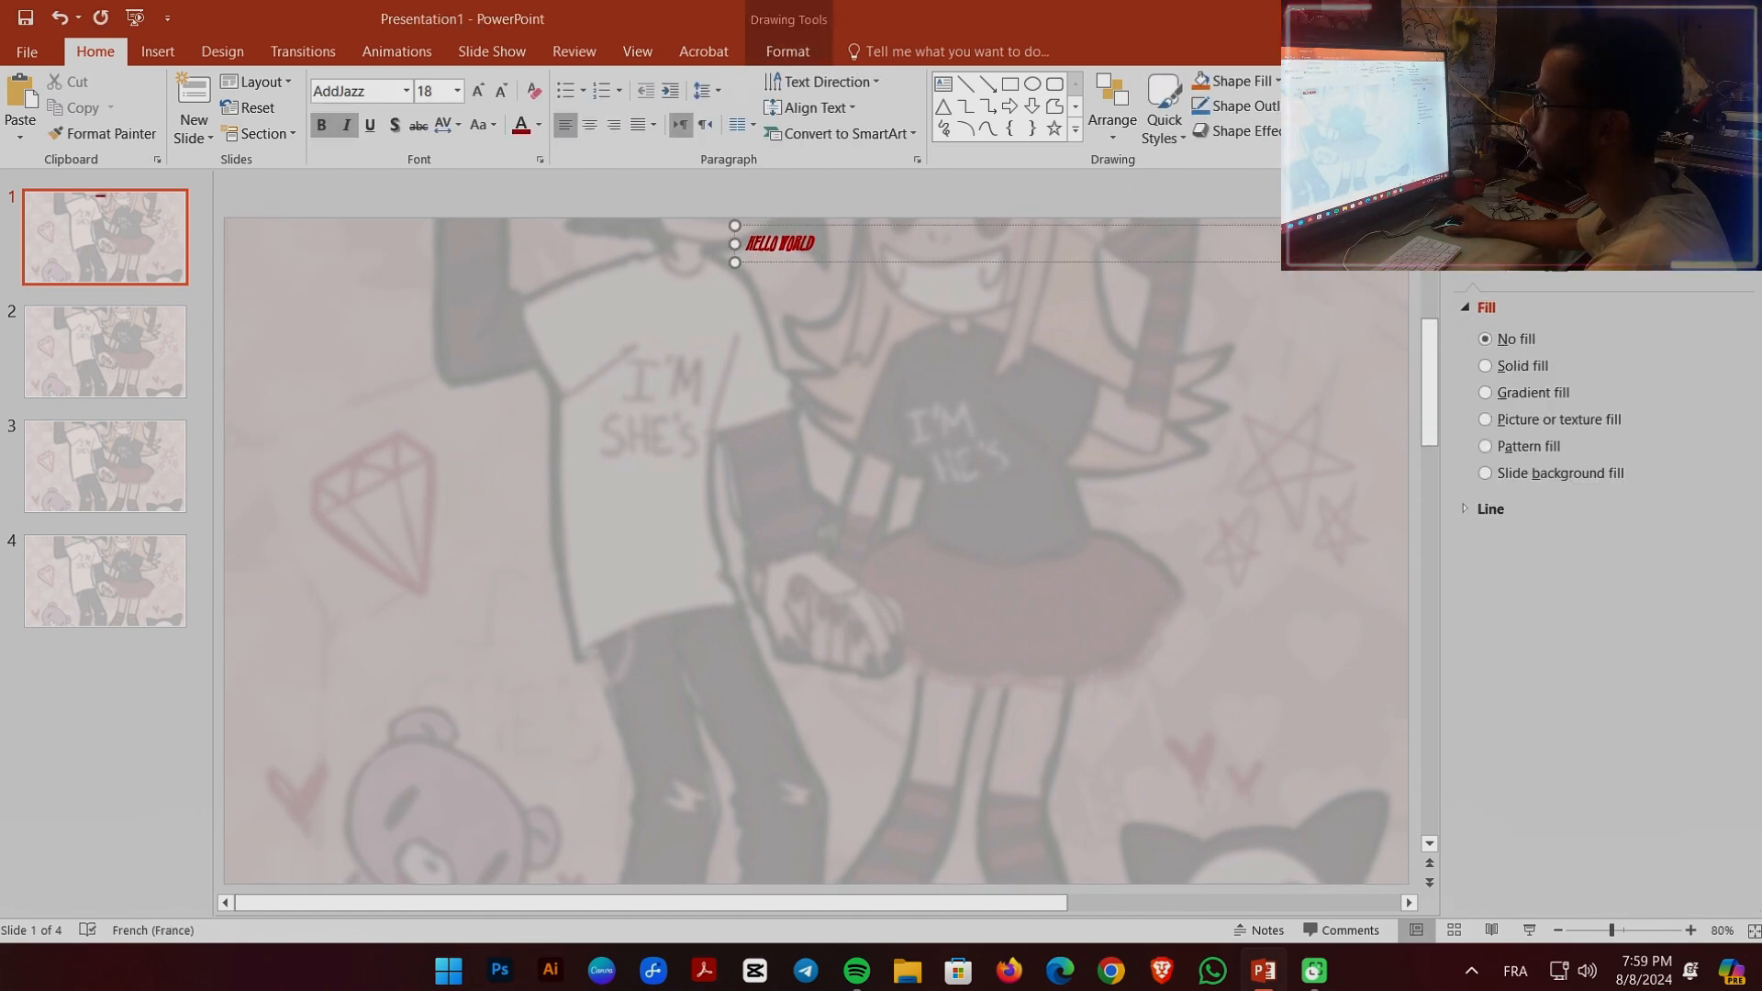
pyautogui.click(406, 91)
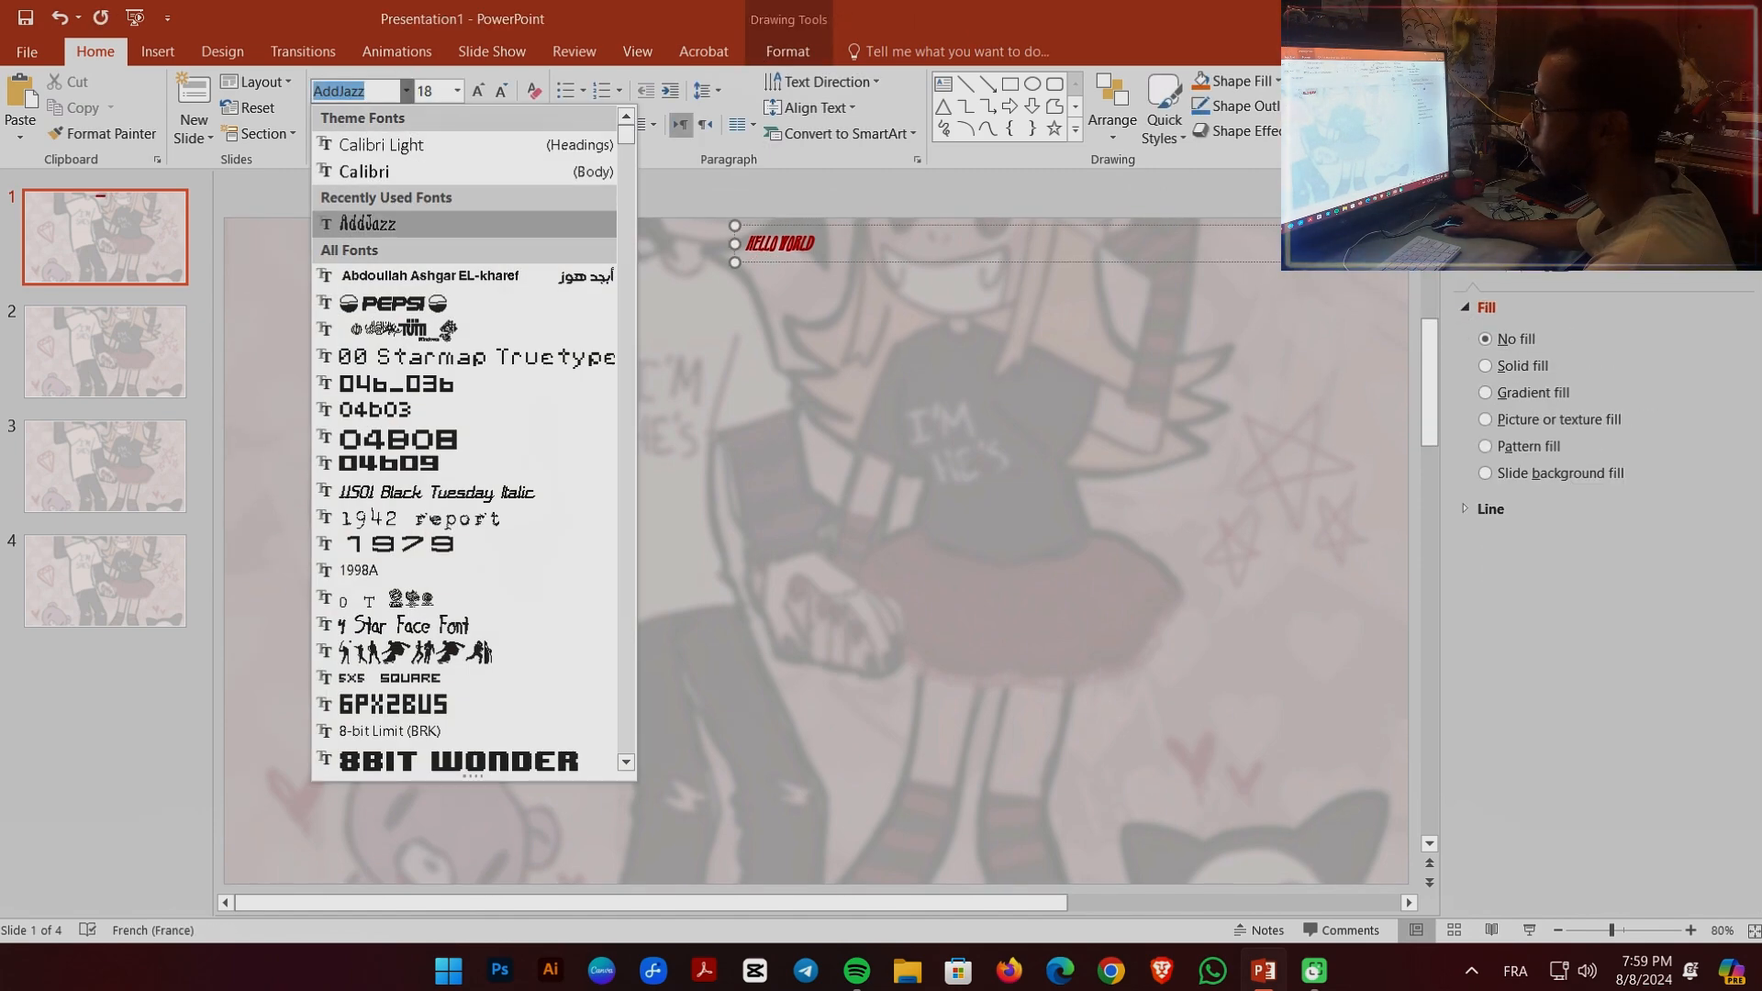
pyautogui.scroll(-12, 464, 519)
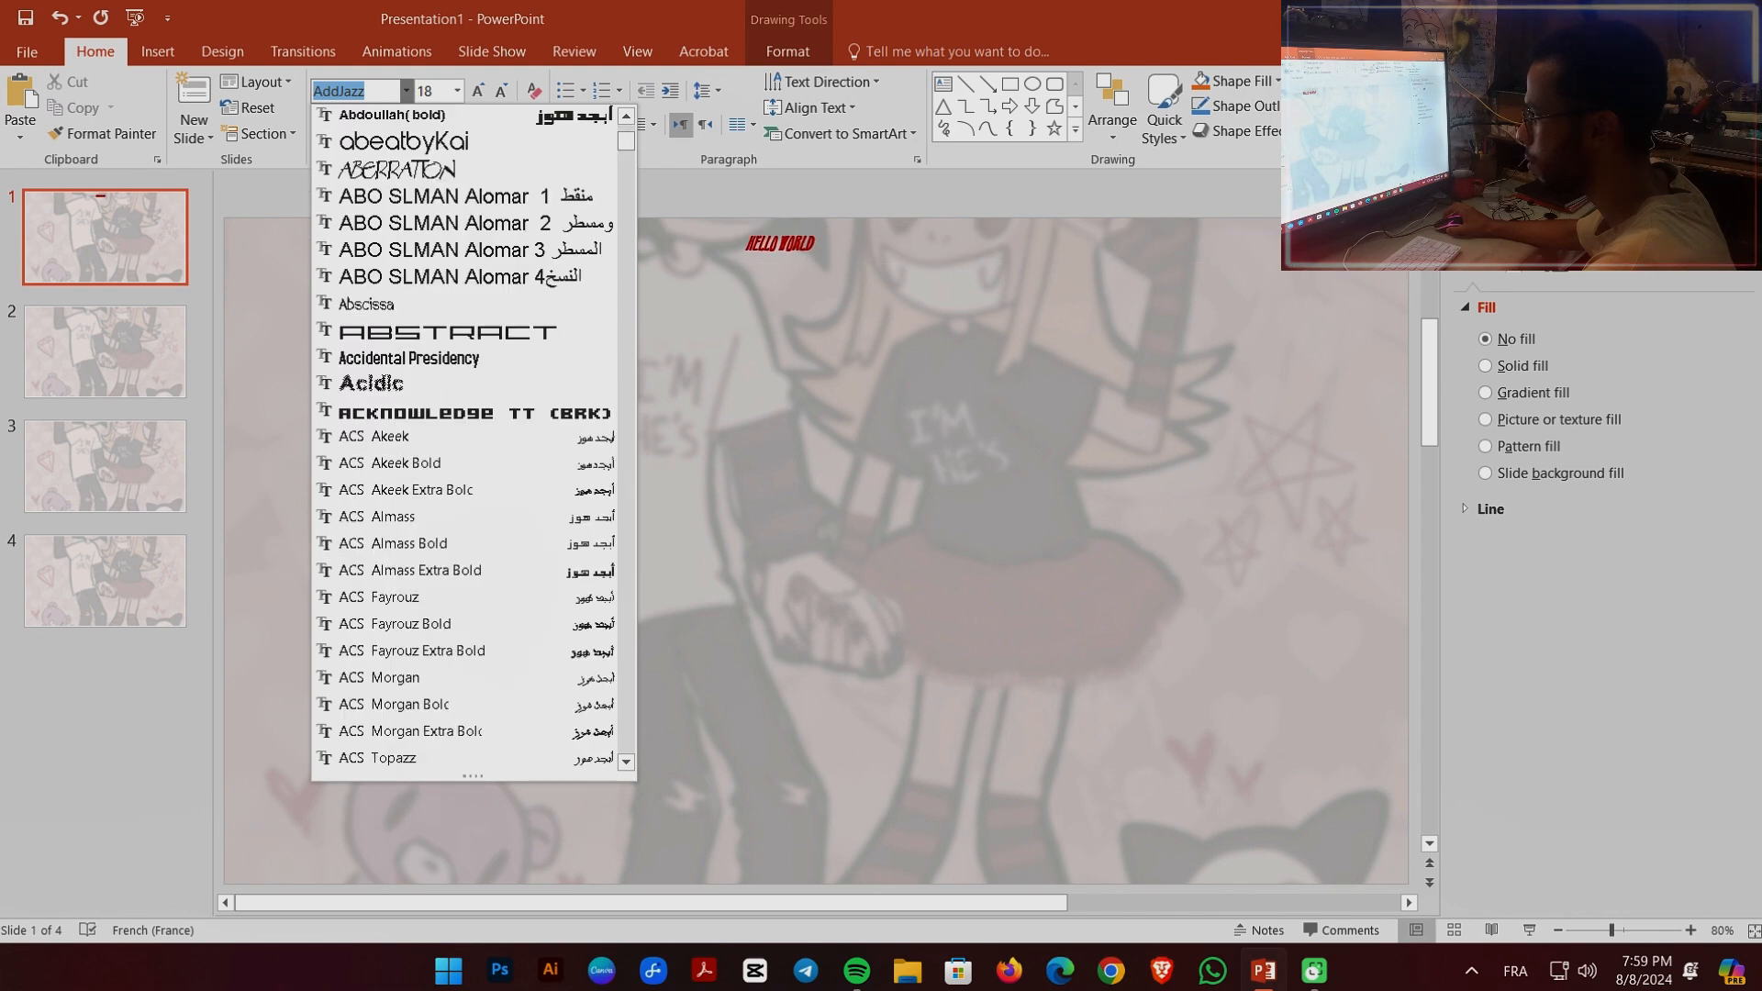
pyautogui.scroll(-3, 464, 517)
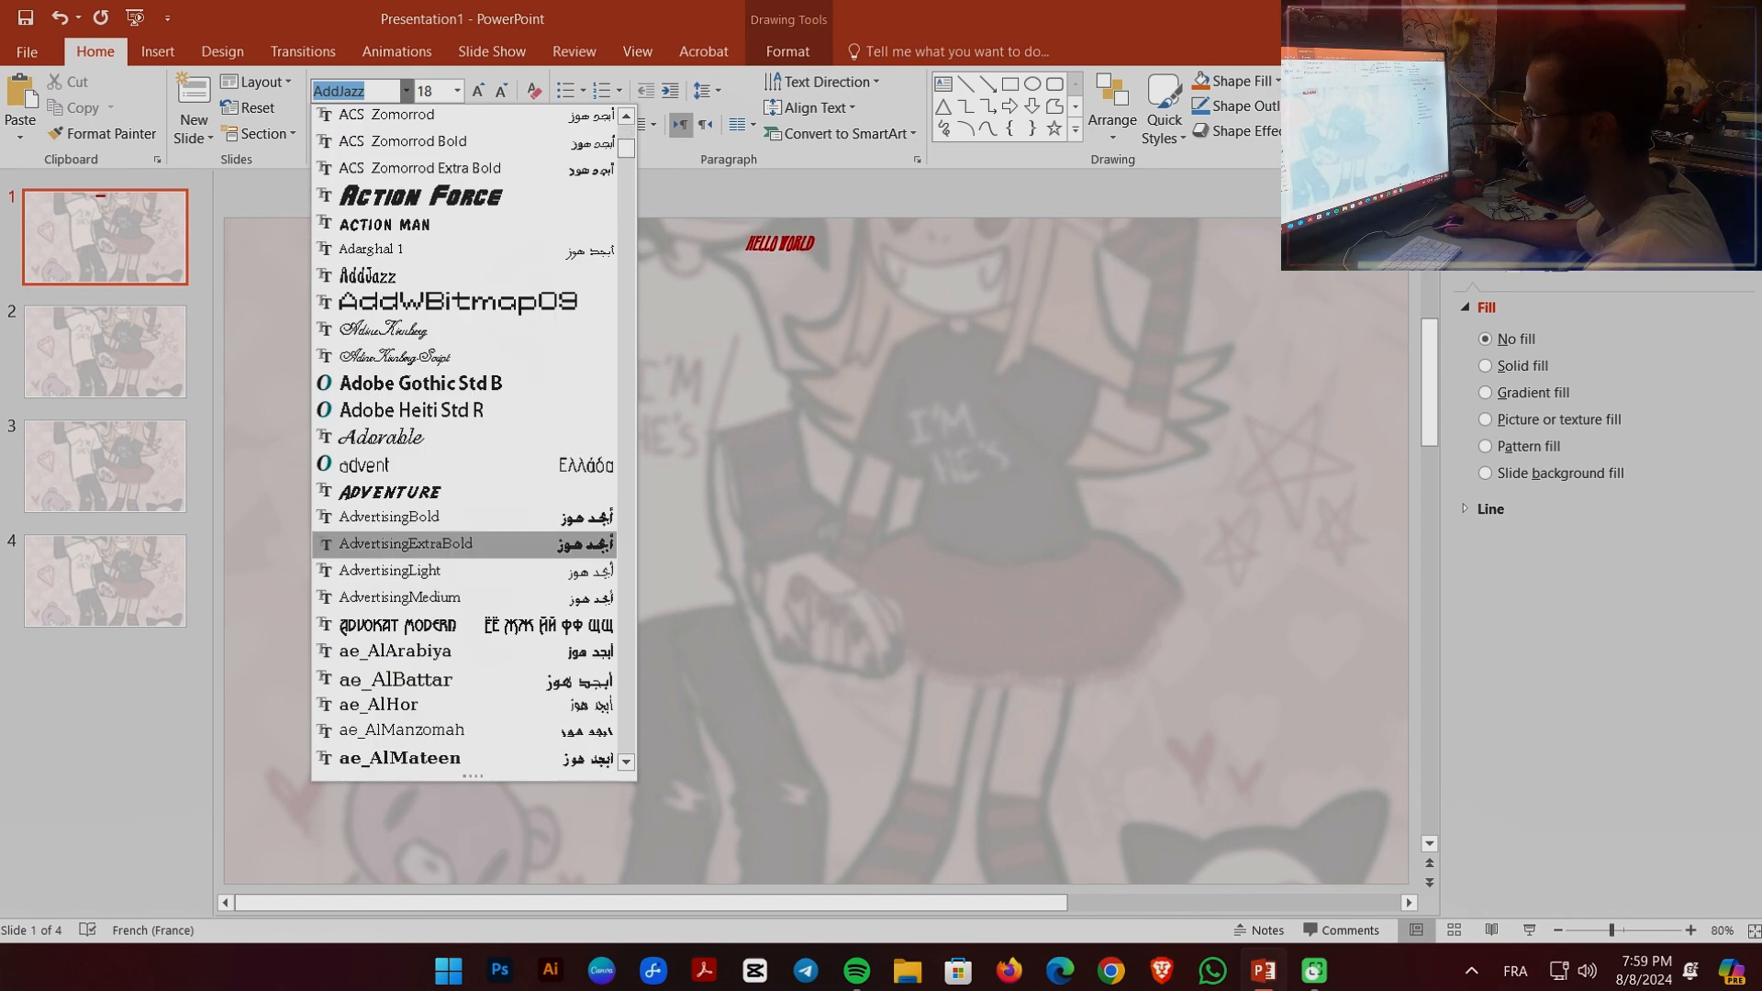
pyautogui.click(464, 296)
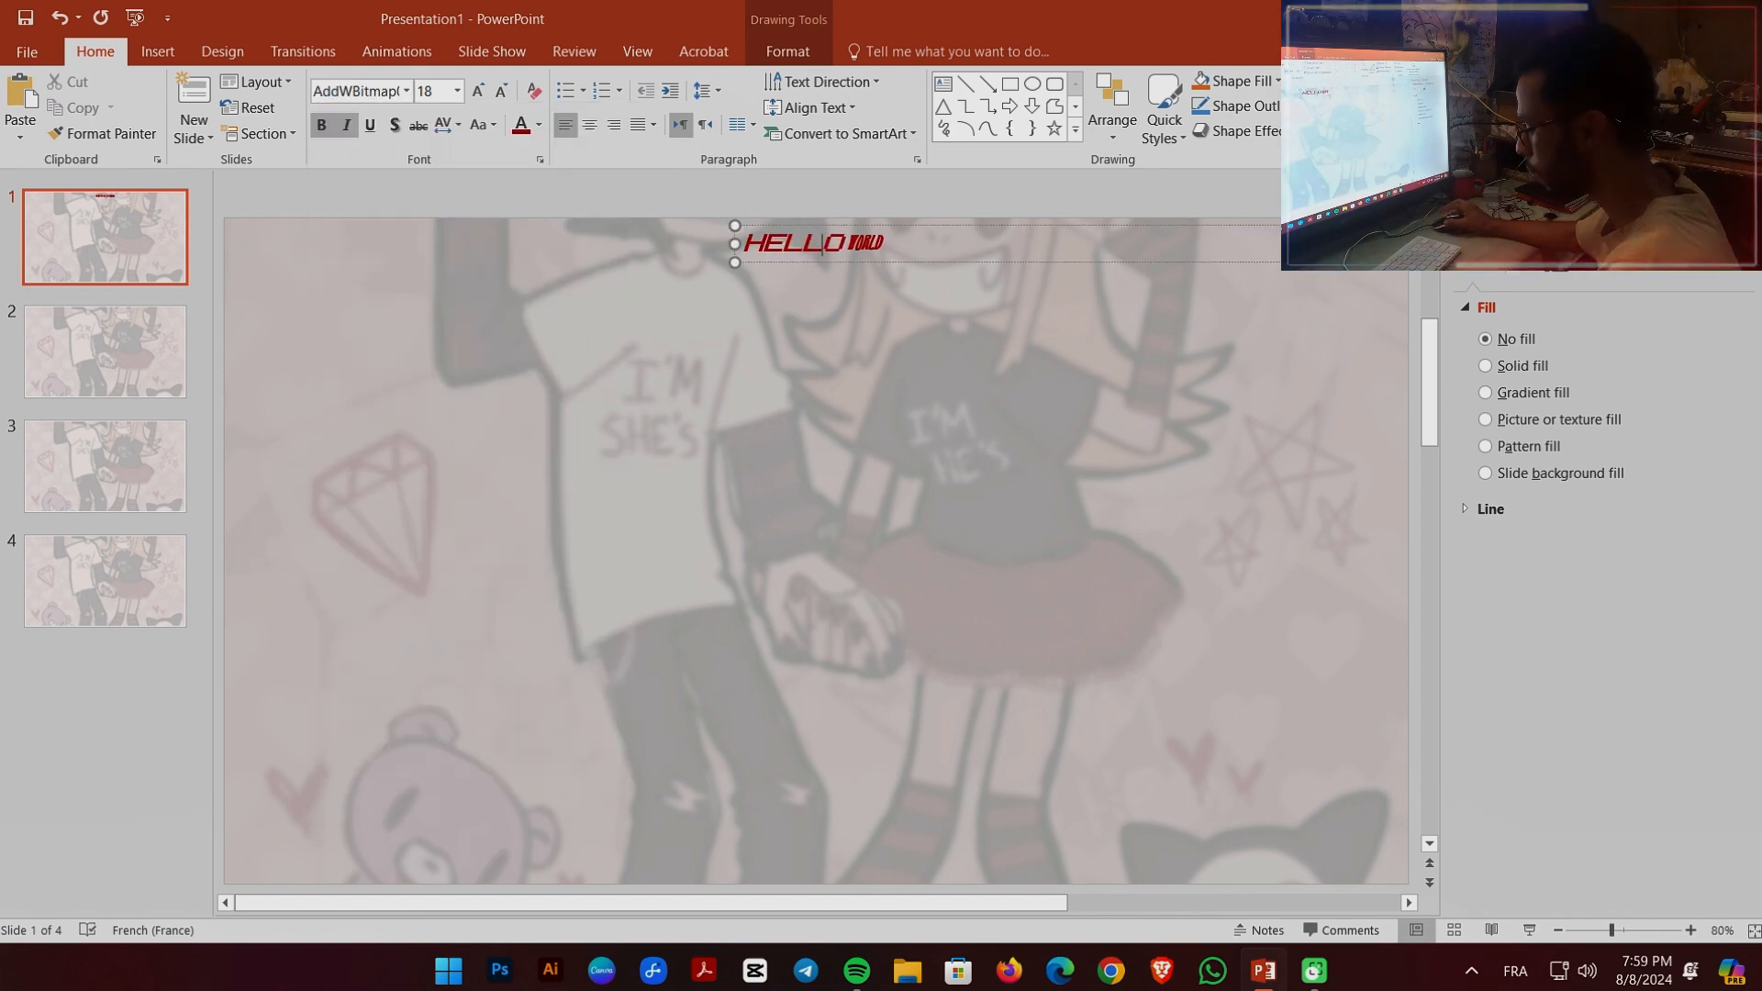
# - Set the font size of the entire HELLO WORLD text to 48
pyautogui.hotkey('ctrl', 'a')
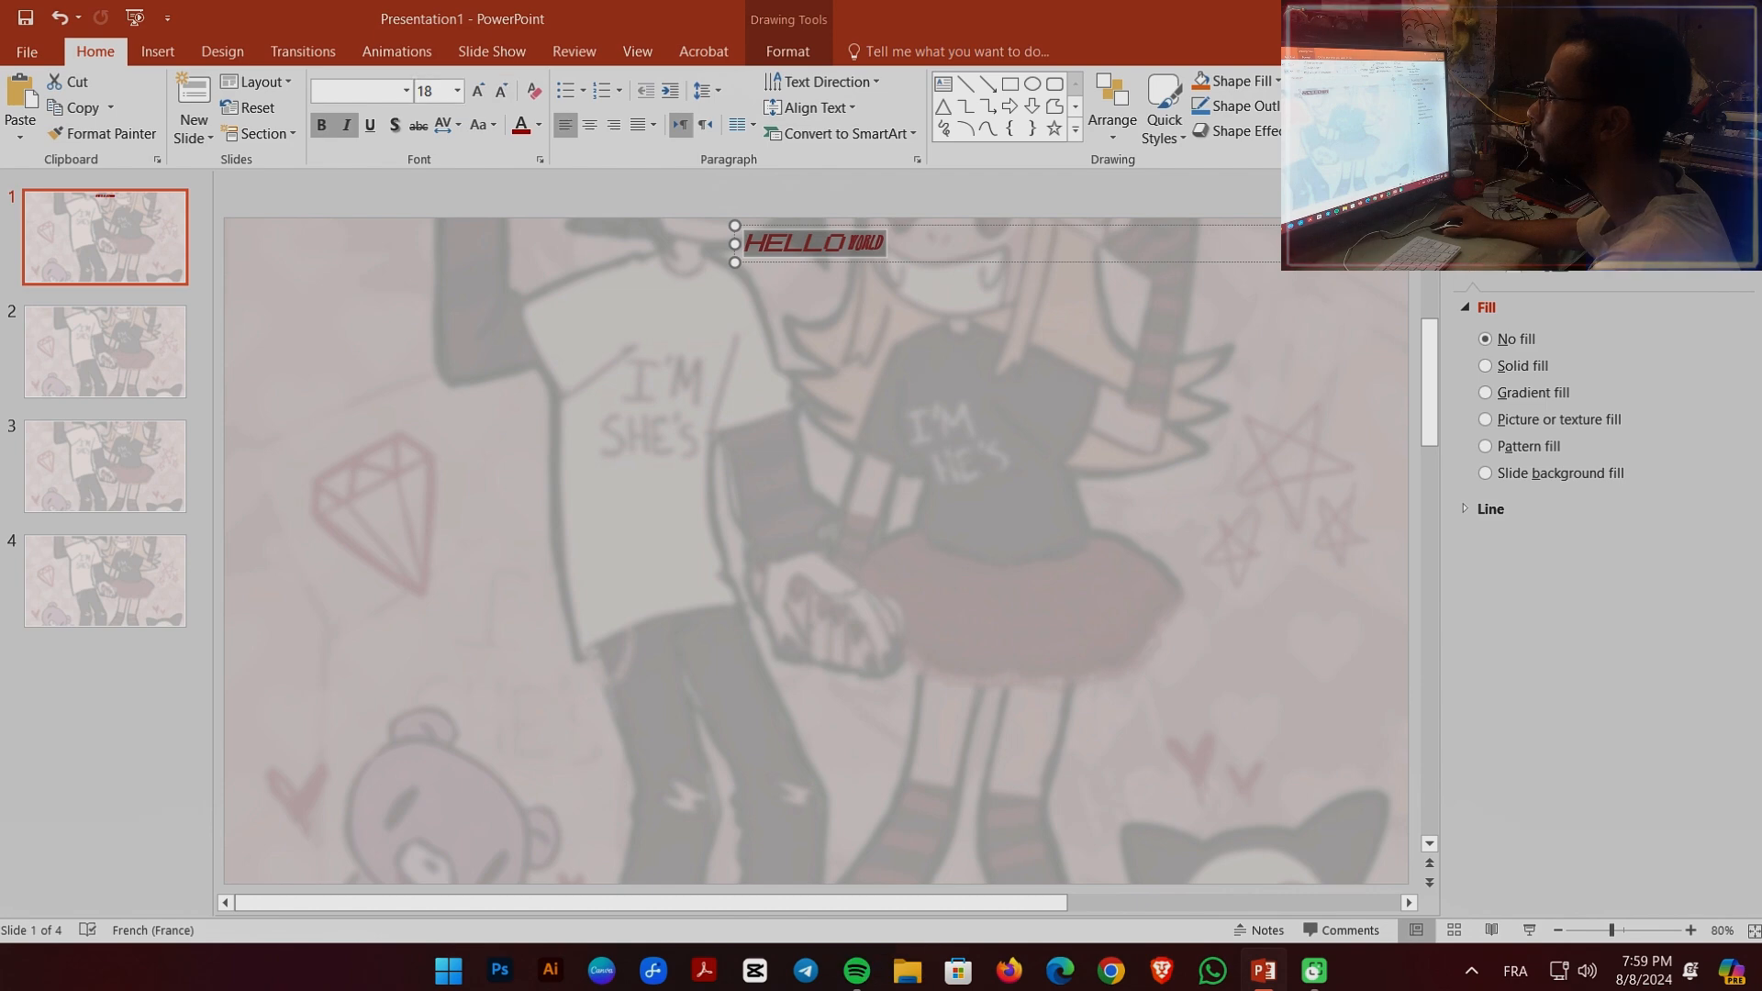
pyautogui.click(457, 91)
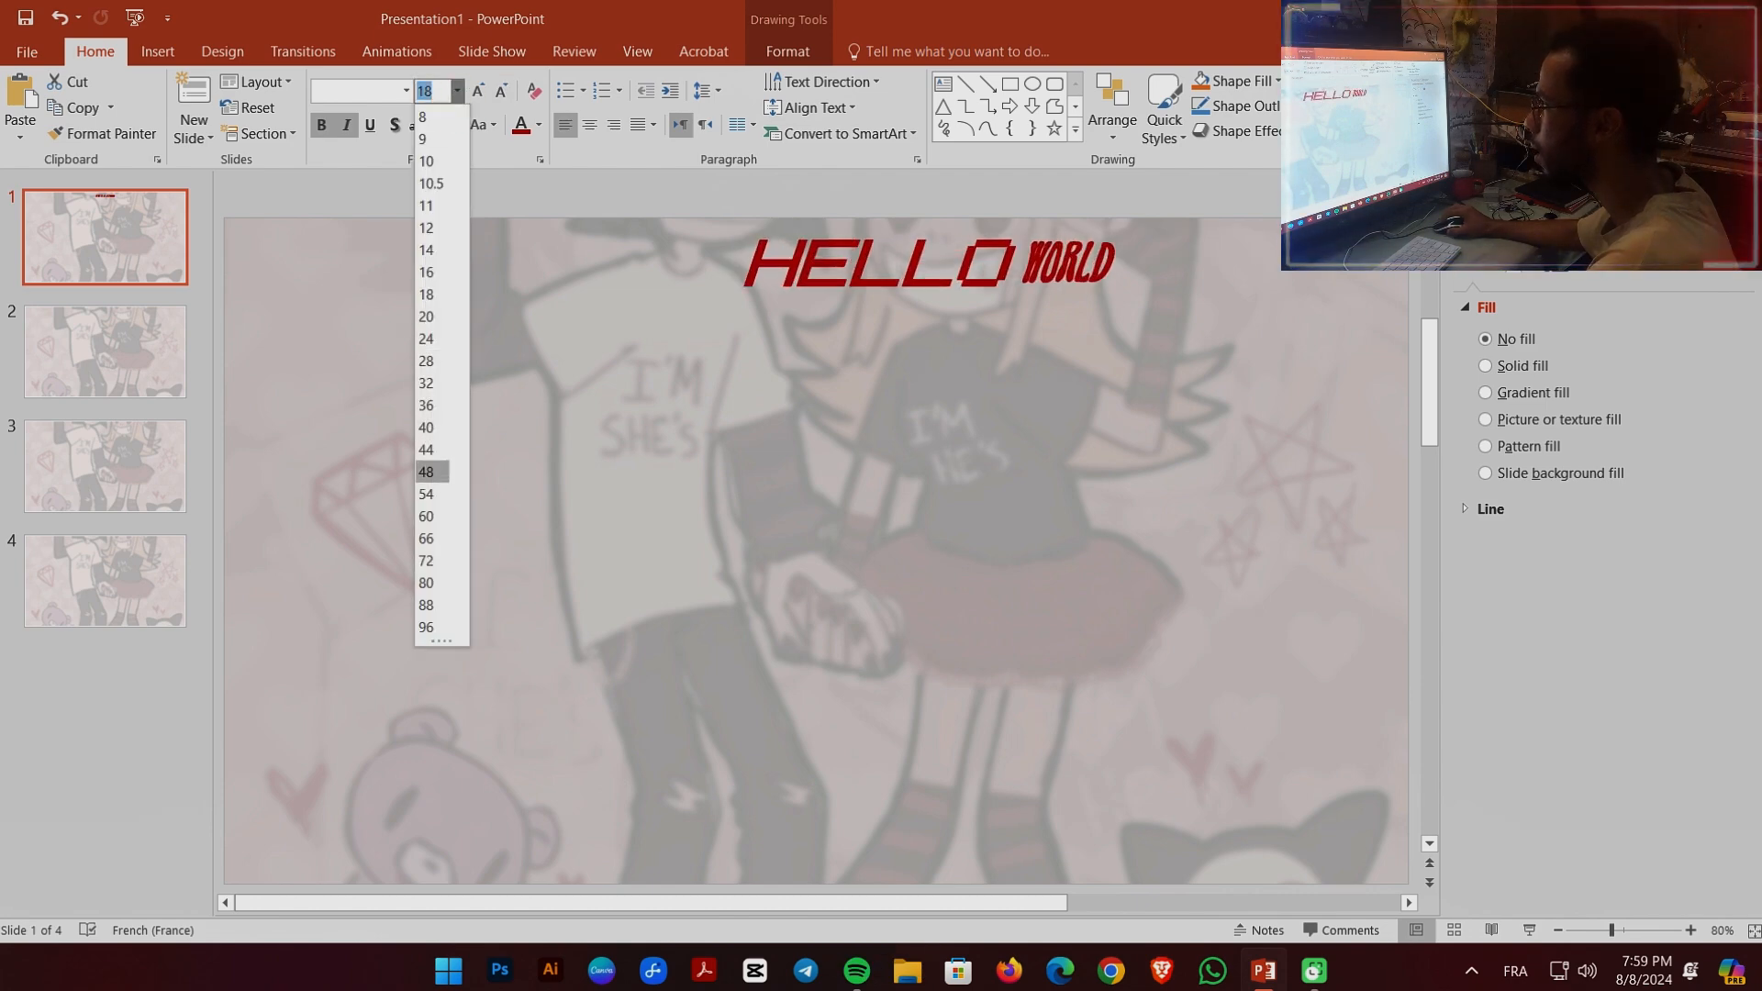
pyautogui.click(431, 471)
pyautogui.click(1142, 388)
pyautogui.tripleClick(987, 264)
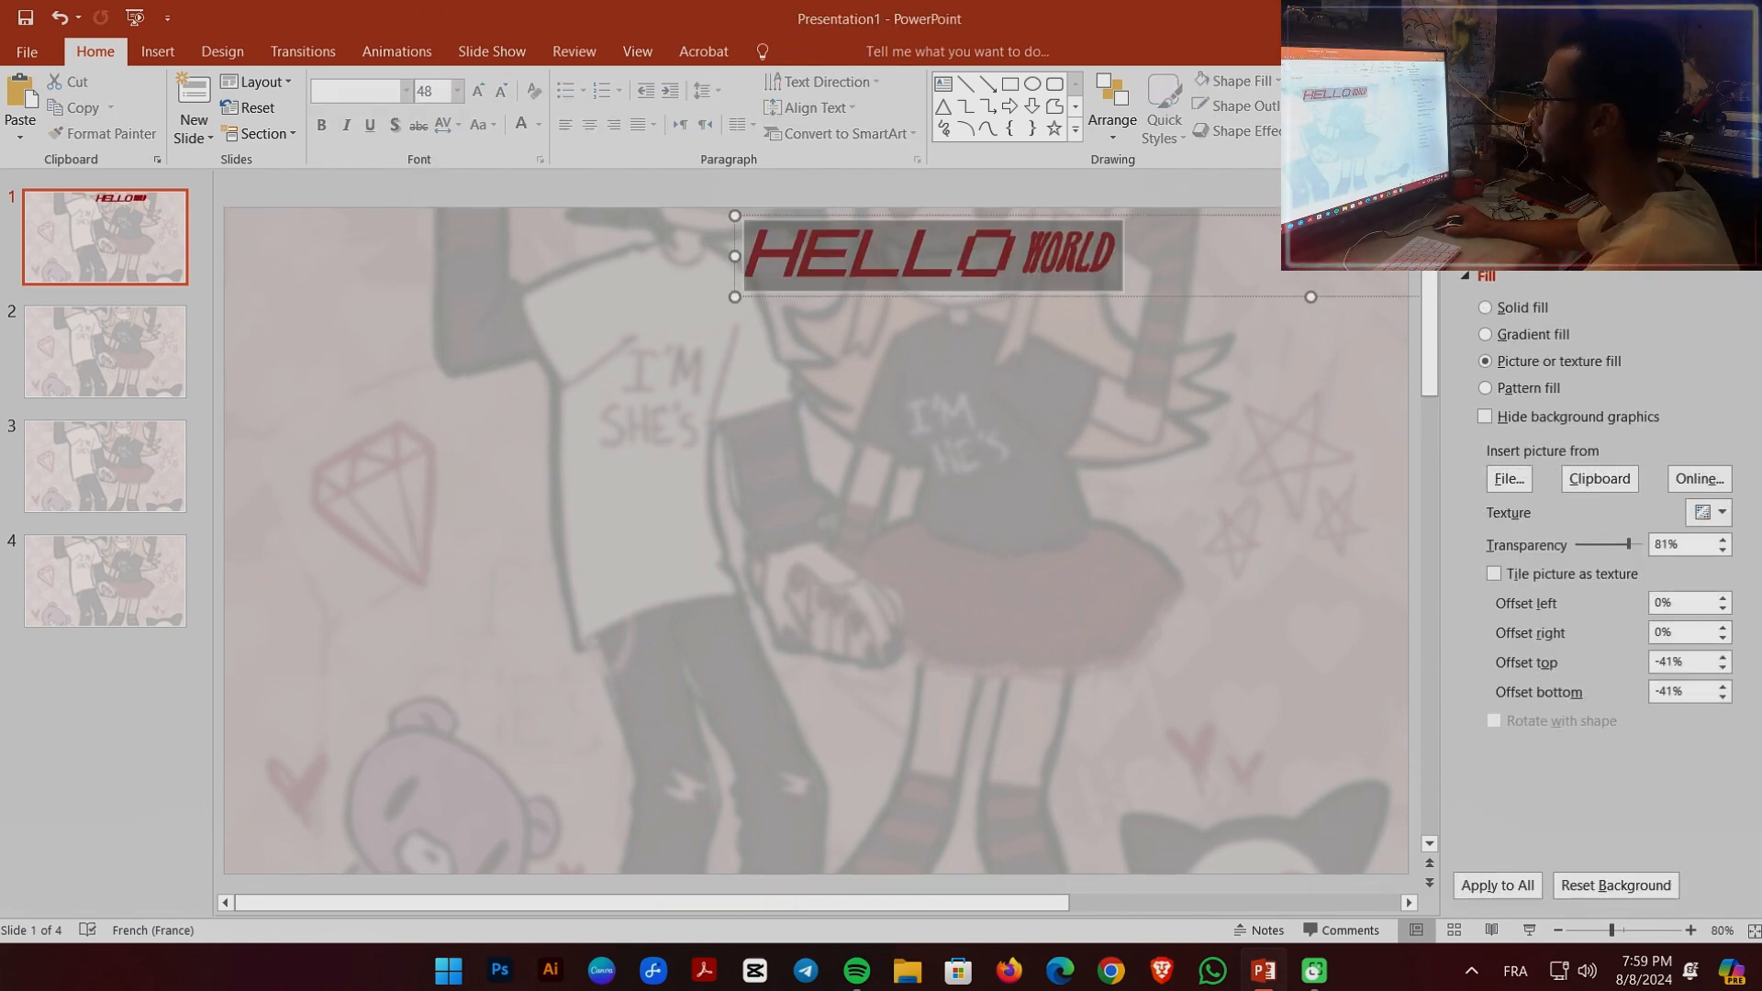
pyautogui.click(987, 226)
pyautogui.click(742, 466)
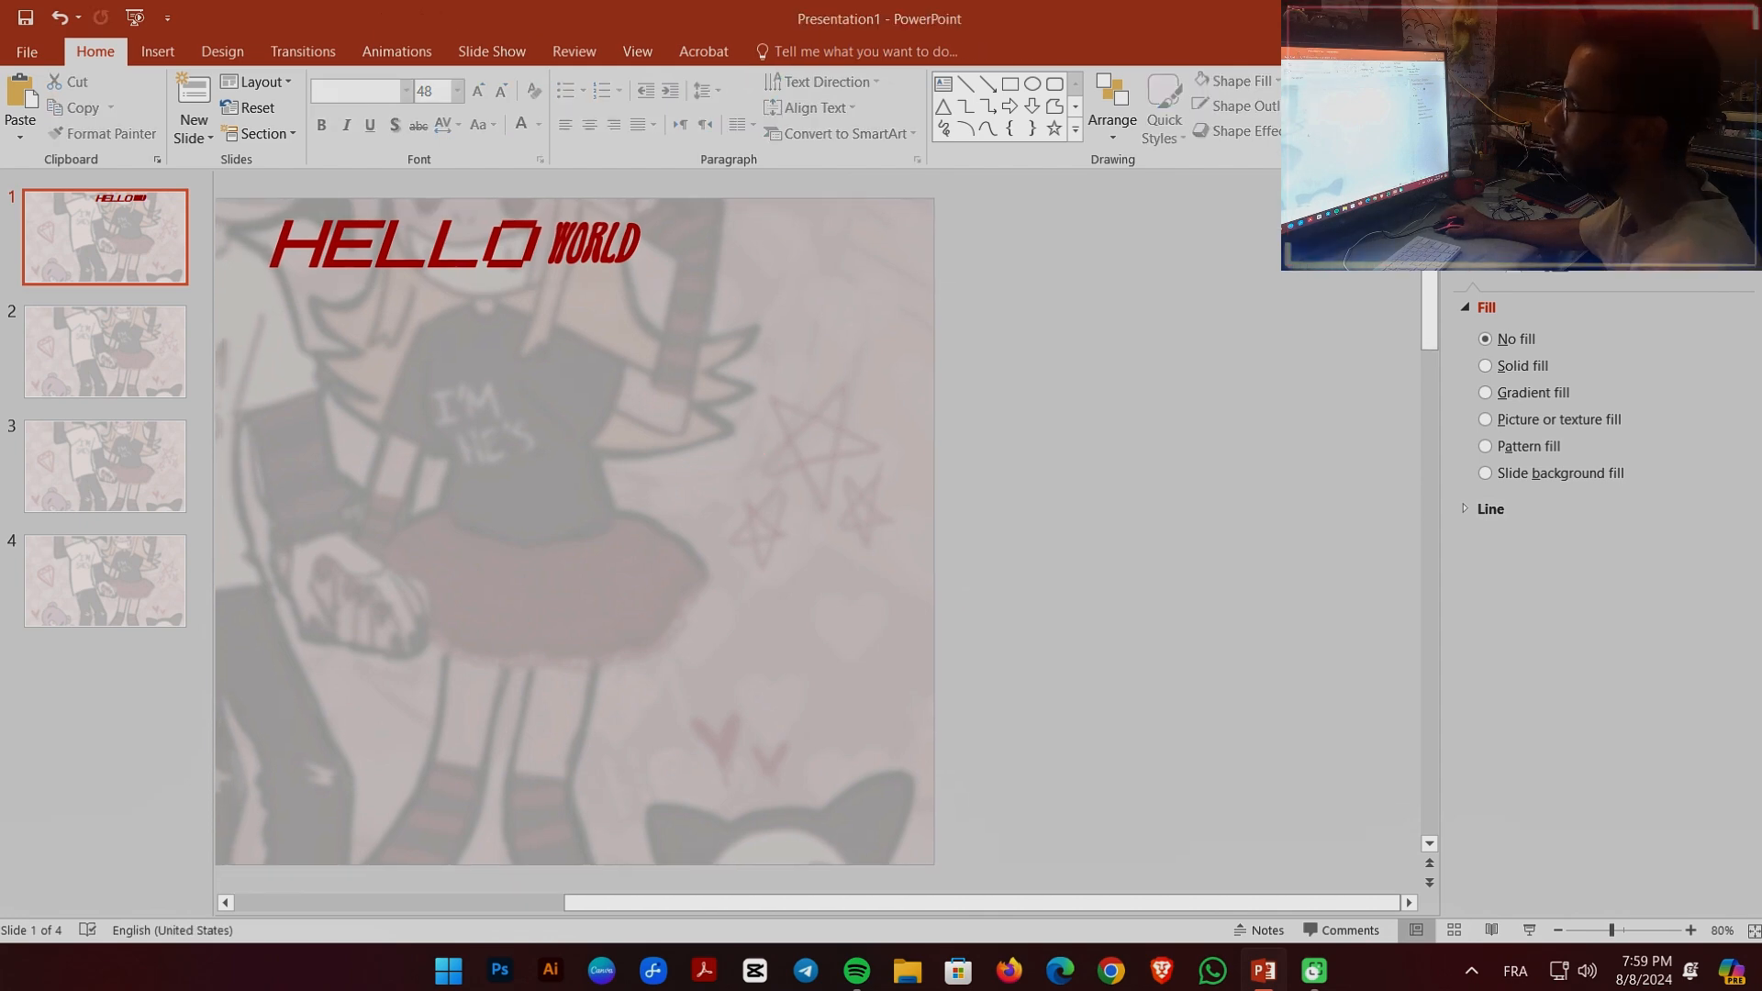
# - Shift the HELLO WORLD text box leftward so the enlarged title is centered near the slide's upper edge
pyautogui.hotkey('ctrl', '0')
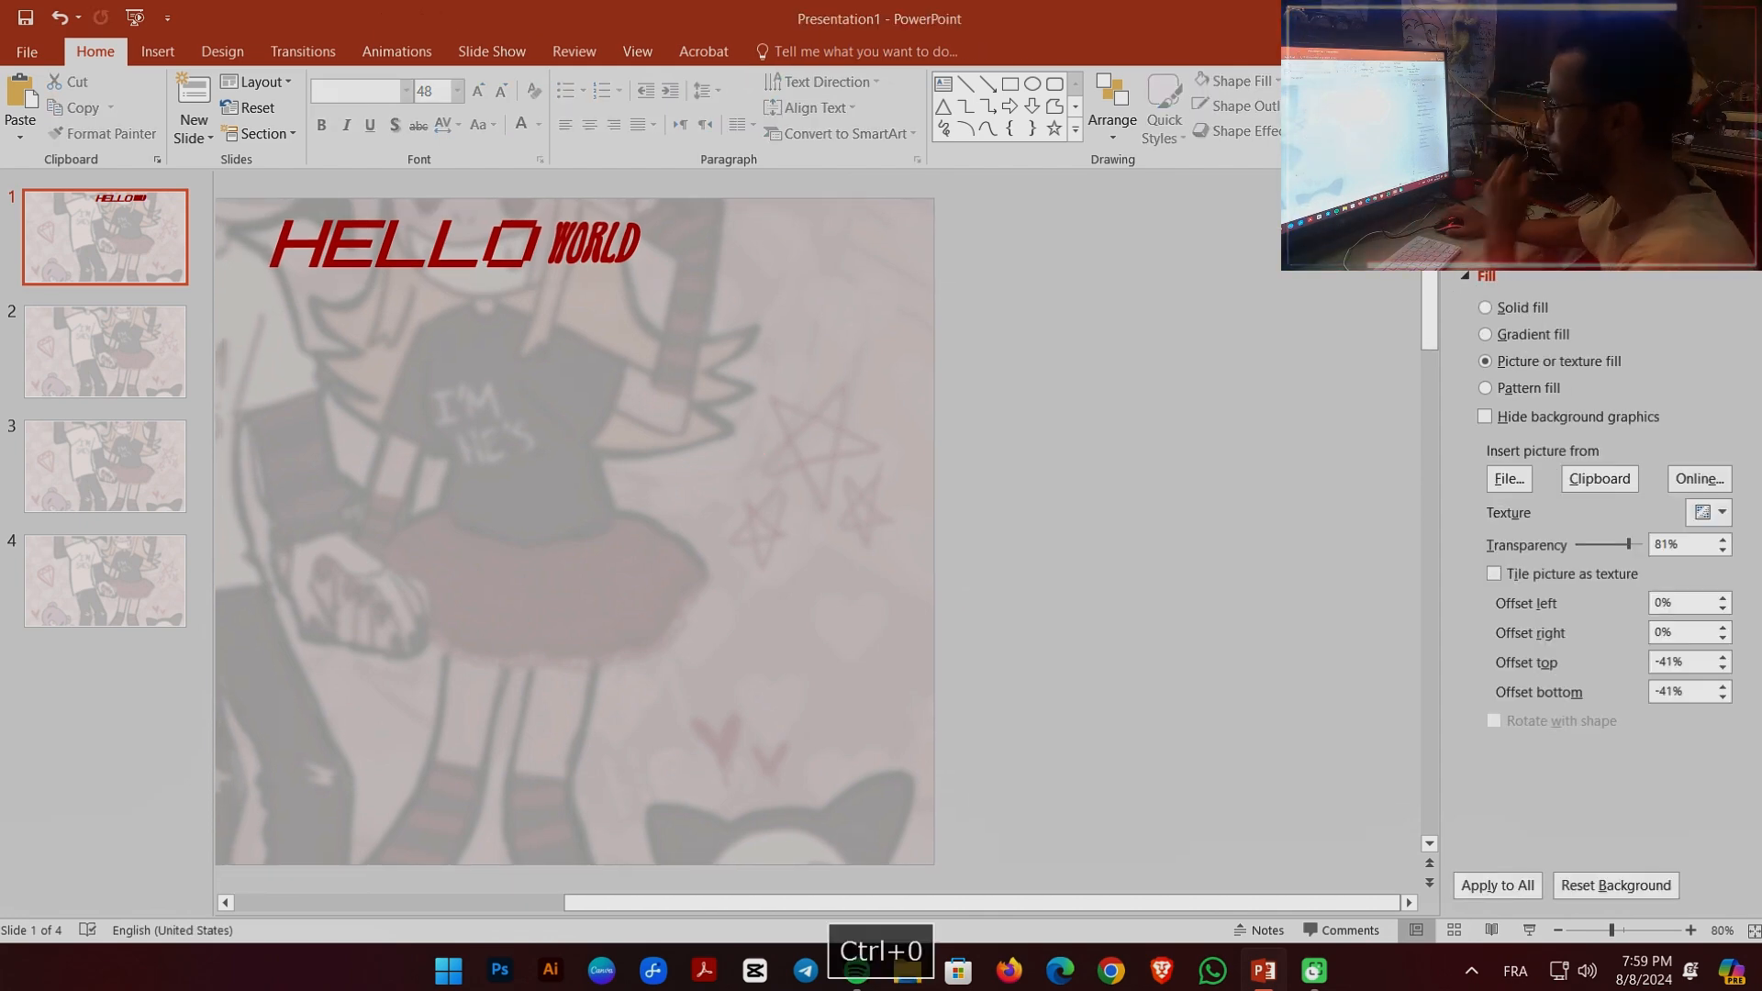
pyautogui.press('space')
pyautogui.moveTo(747, 901); pyautogui.dragTo(419, 900)
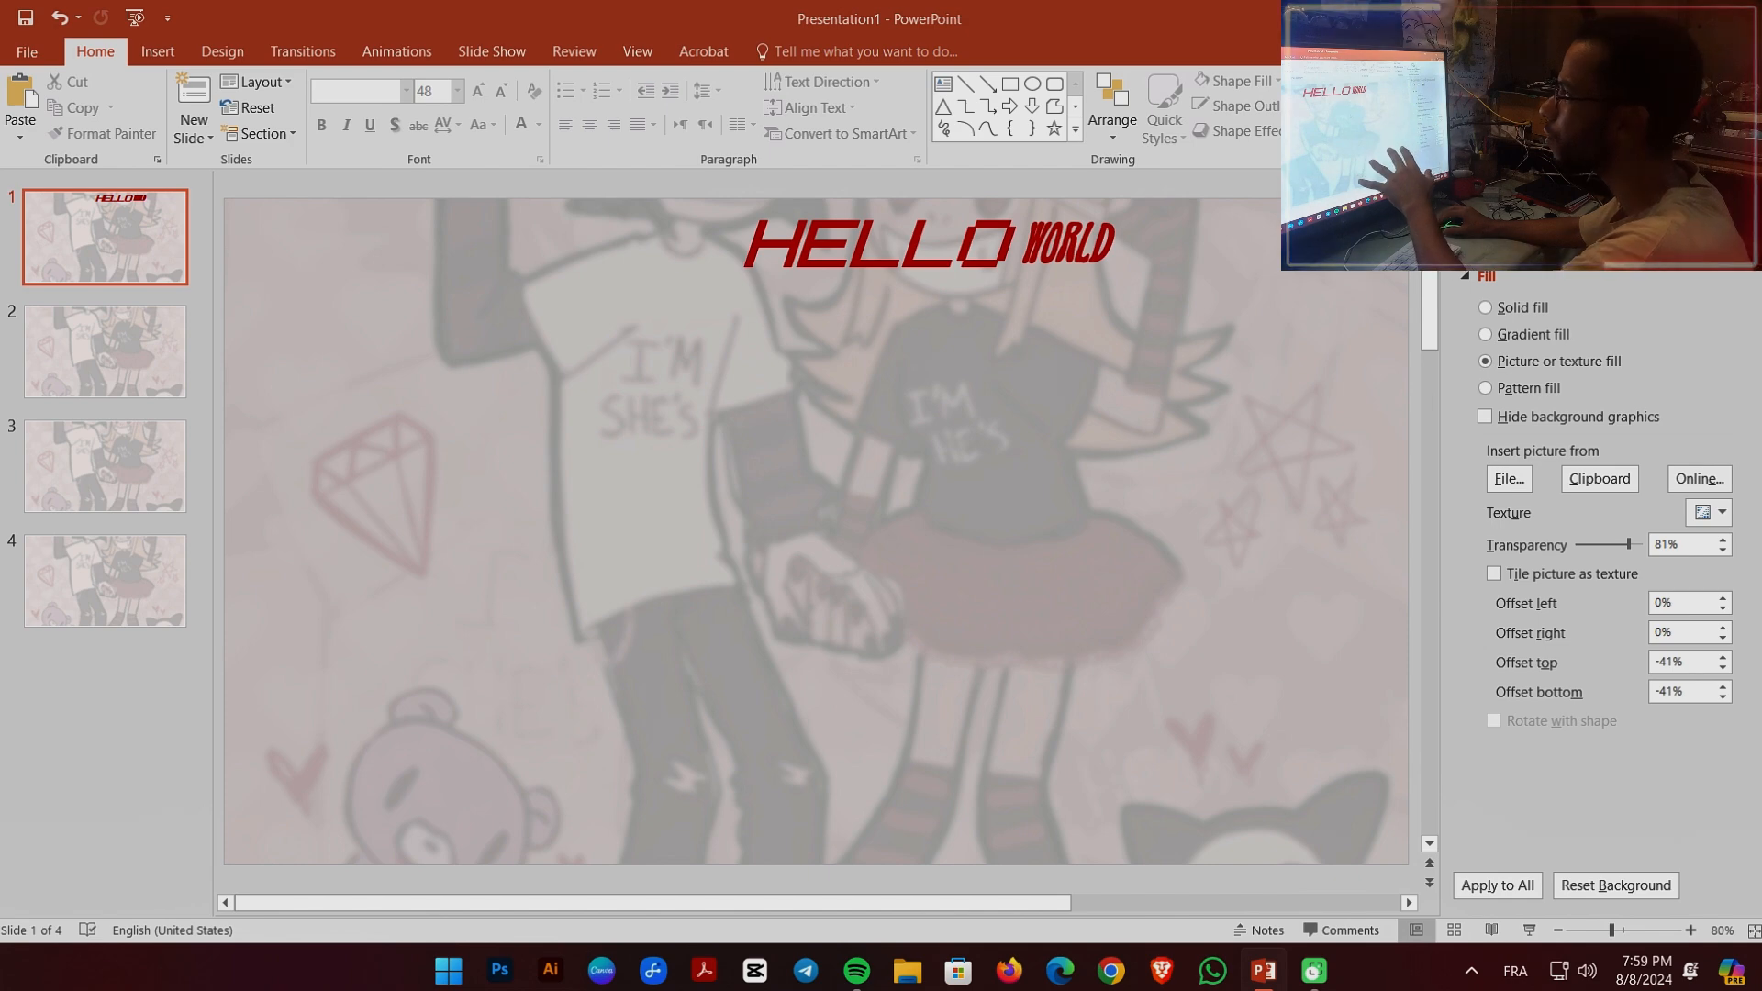
pyautogui.click(932, 235)
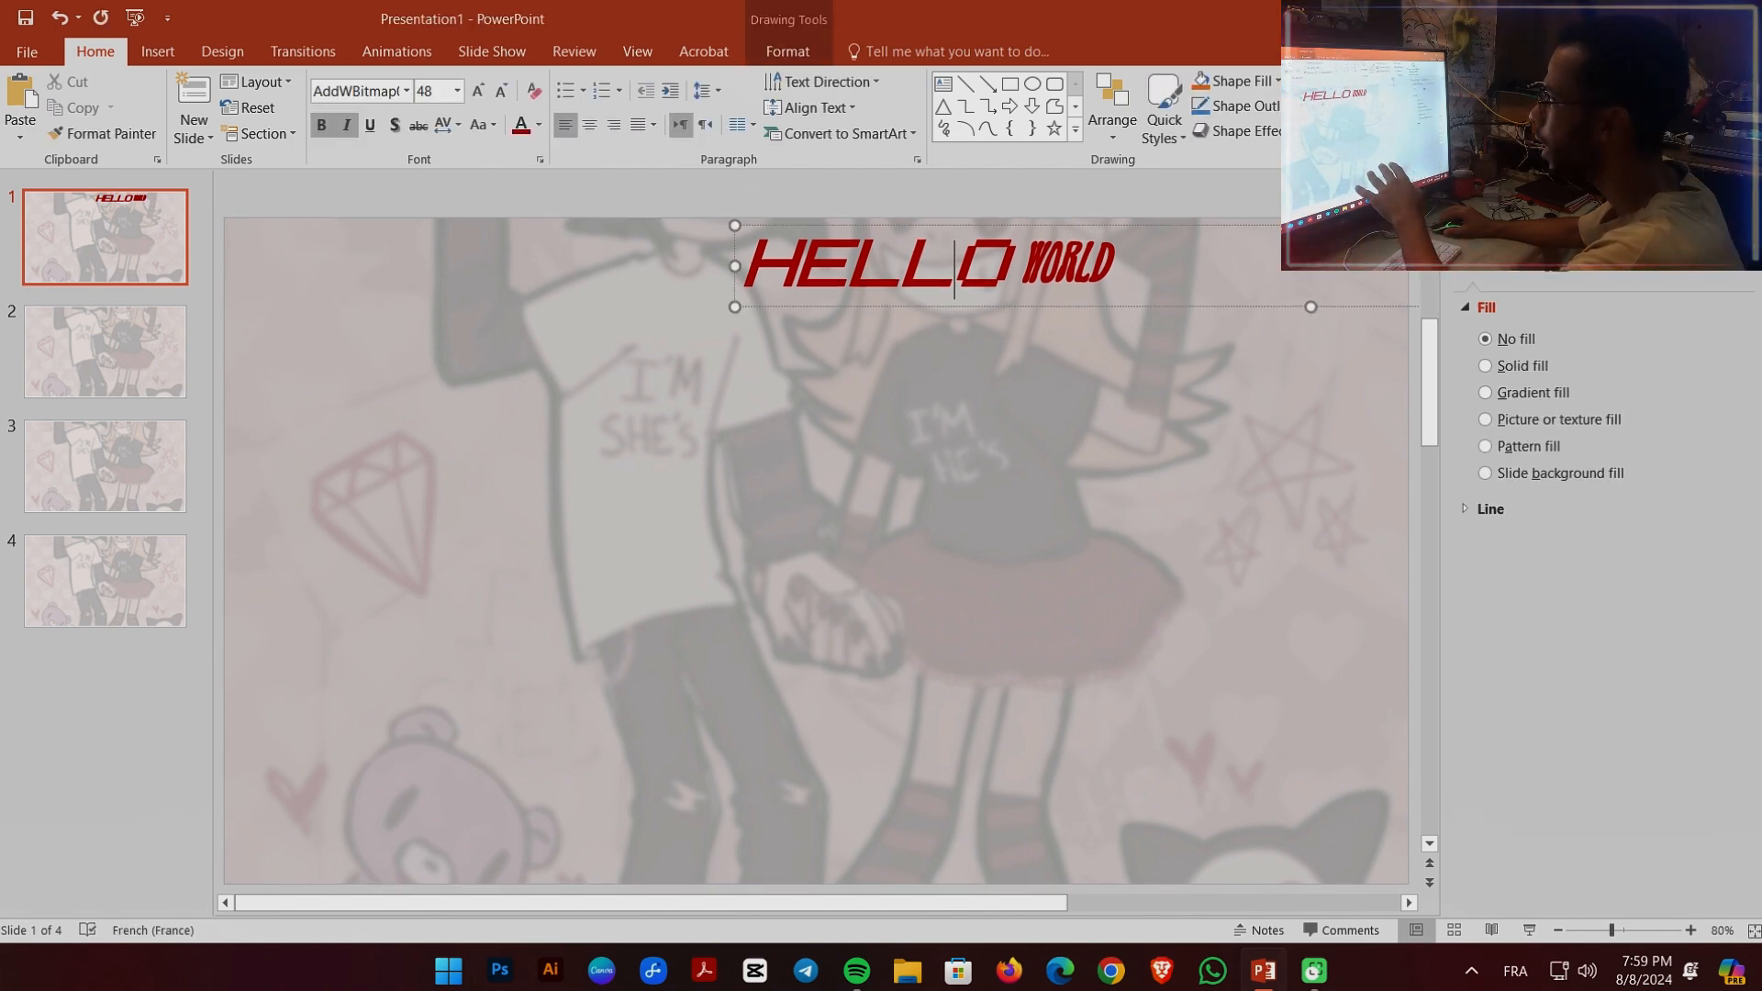
pyautogui.moveTo(857, 280); pyautogui.dragTo(658, 296)
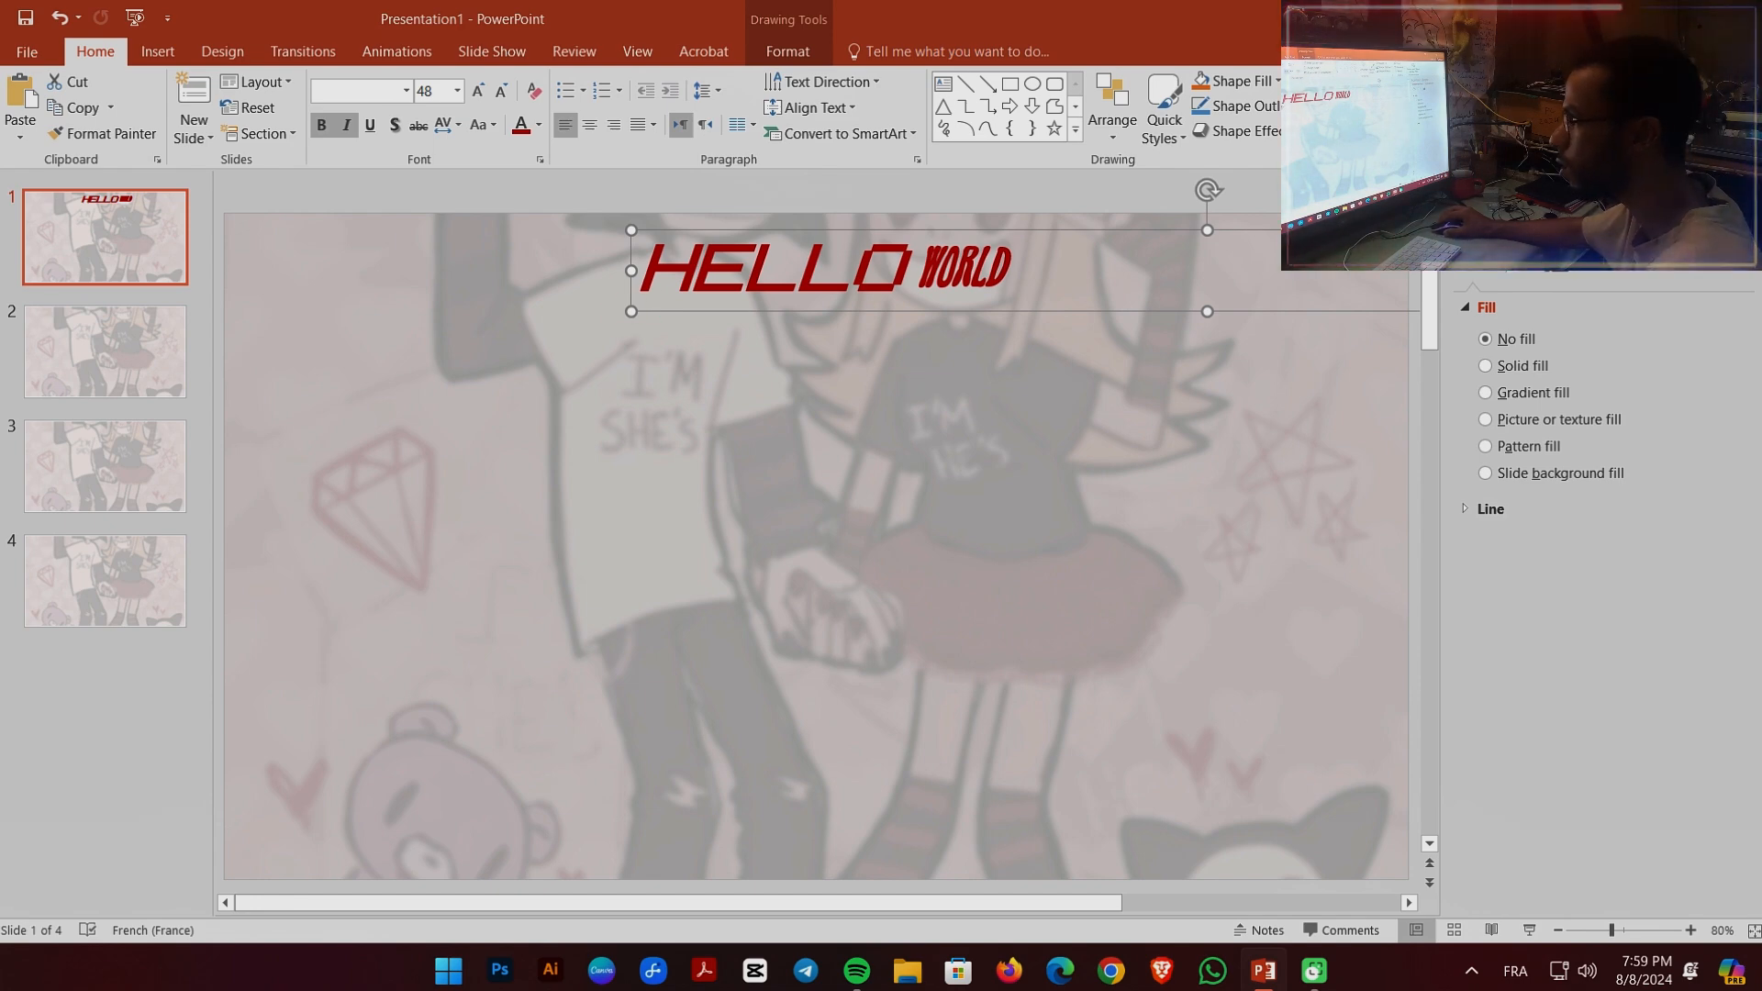
# - Duplicate the HELLO WORLD text box twice, placing the copies below the original, and delete both copies
pyautogui.hotkey('ctrl', 'd')
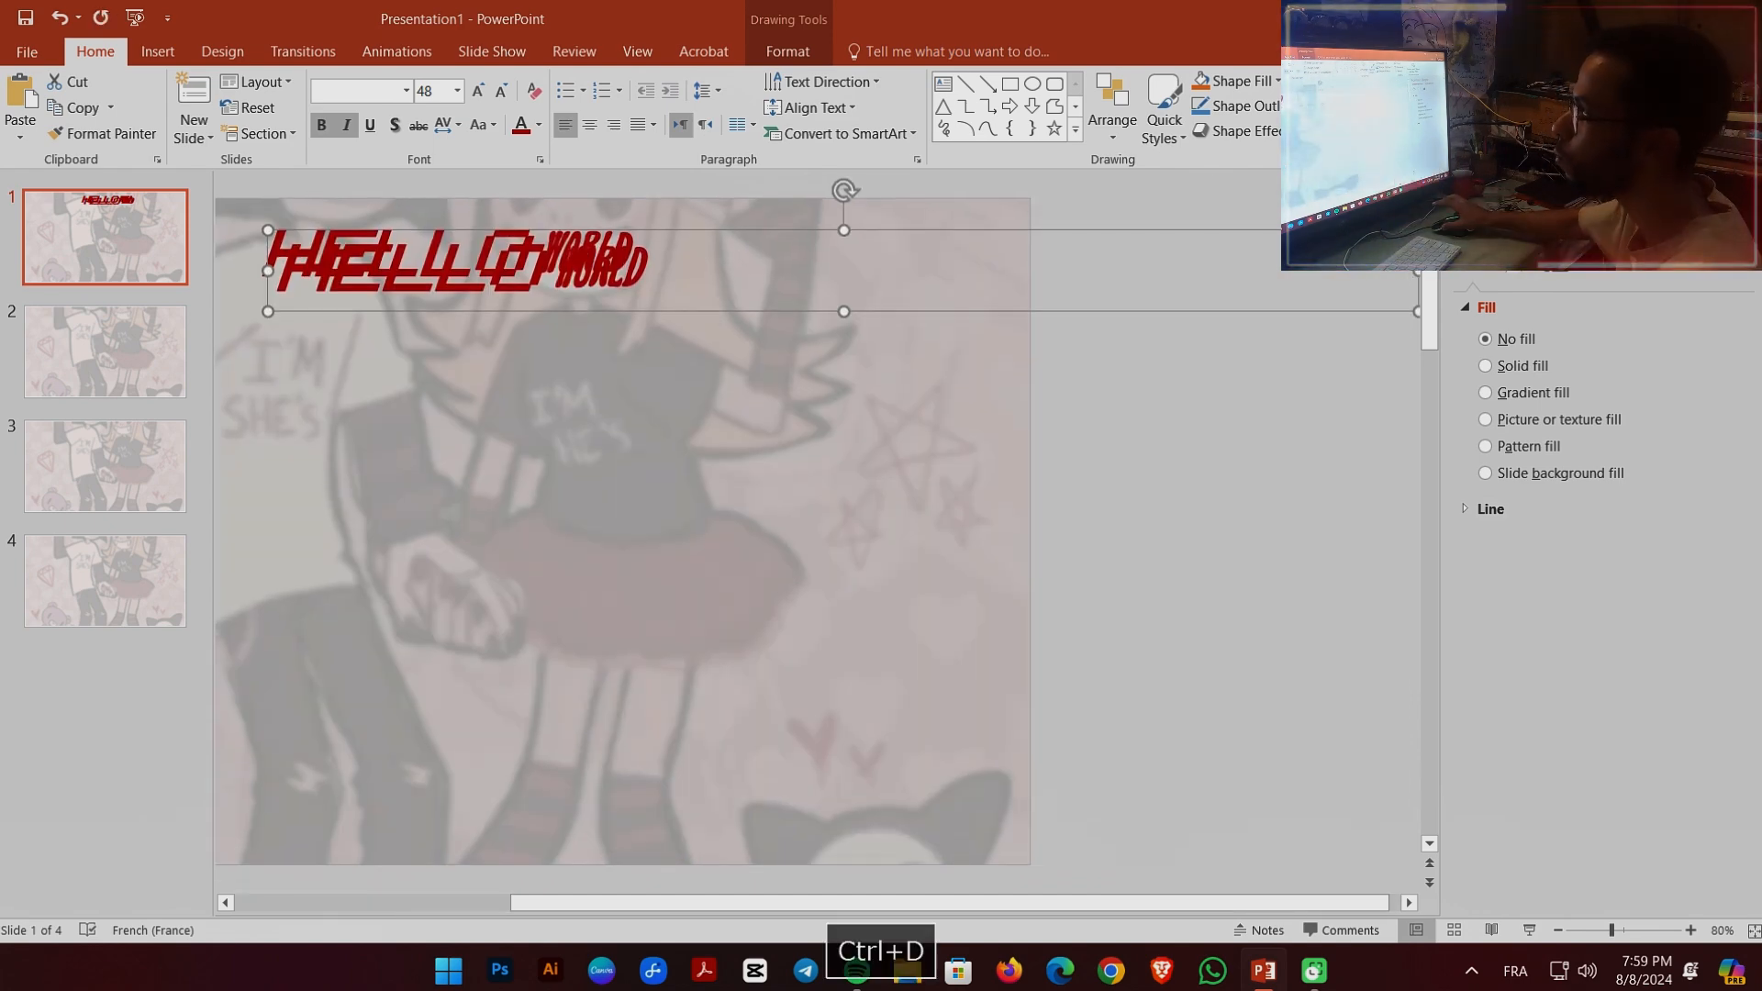
pyautogui.moveTo(677, 303); pyautogui.dragTo(644, 359)
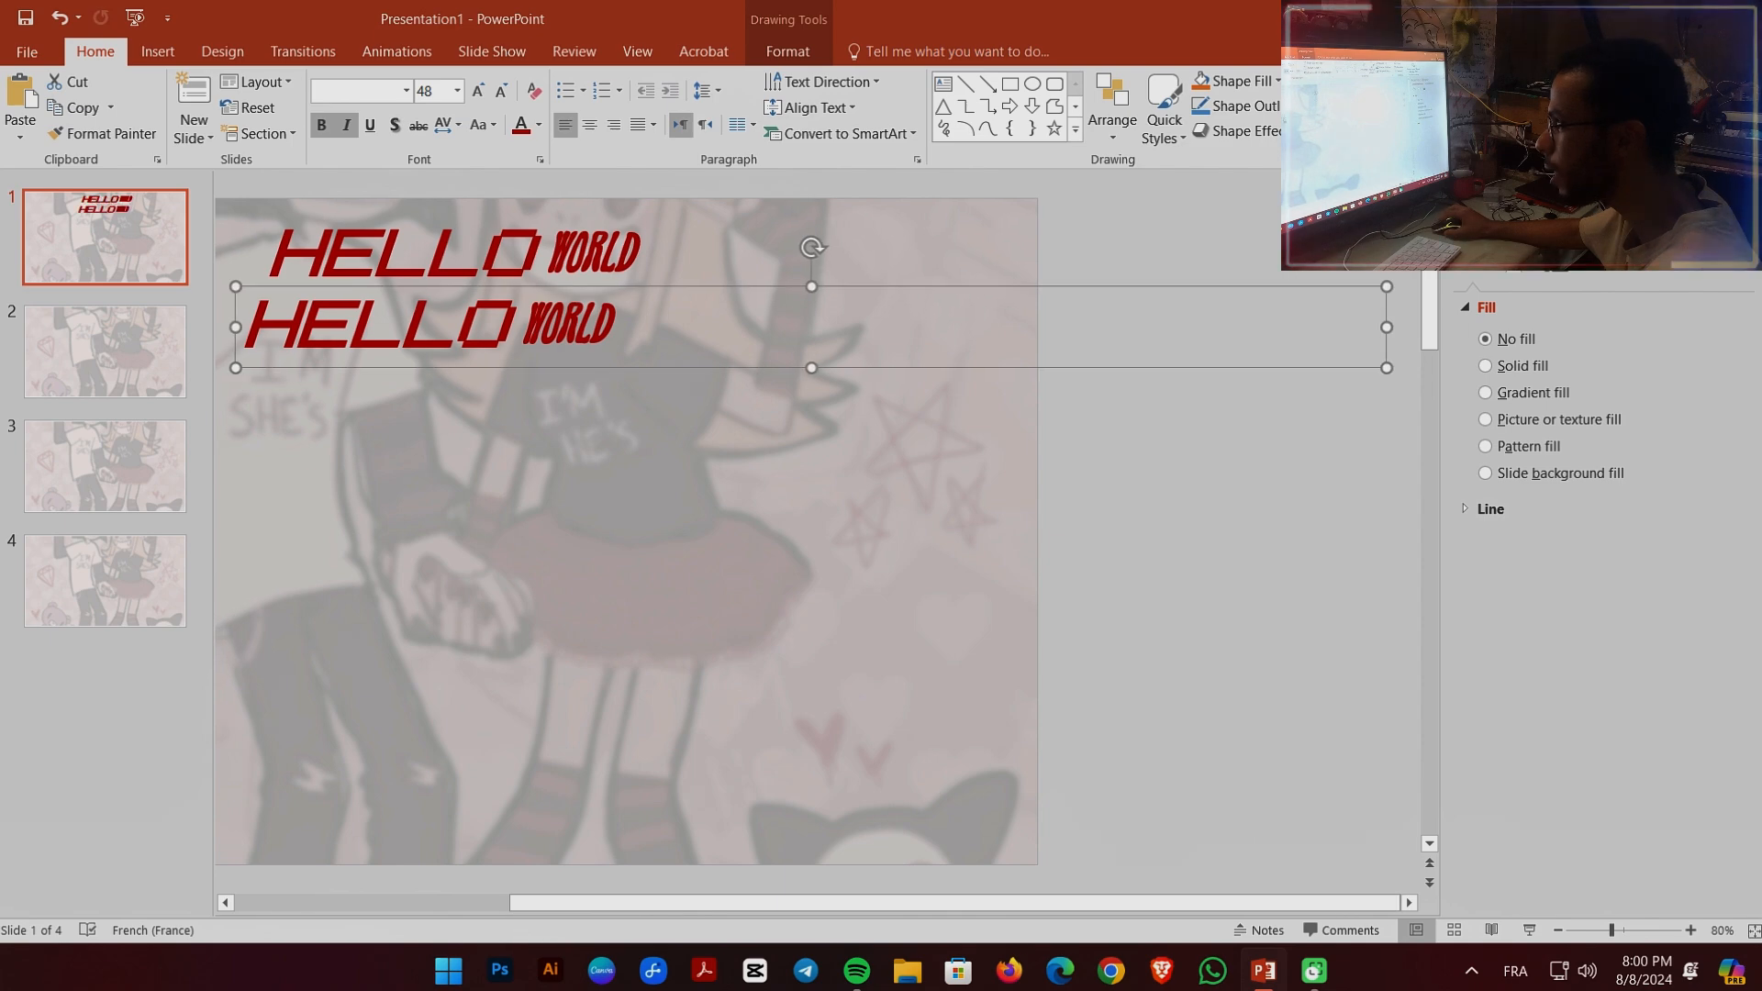
pyautogui.hotkey('ctrl', 'd')
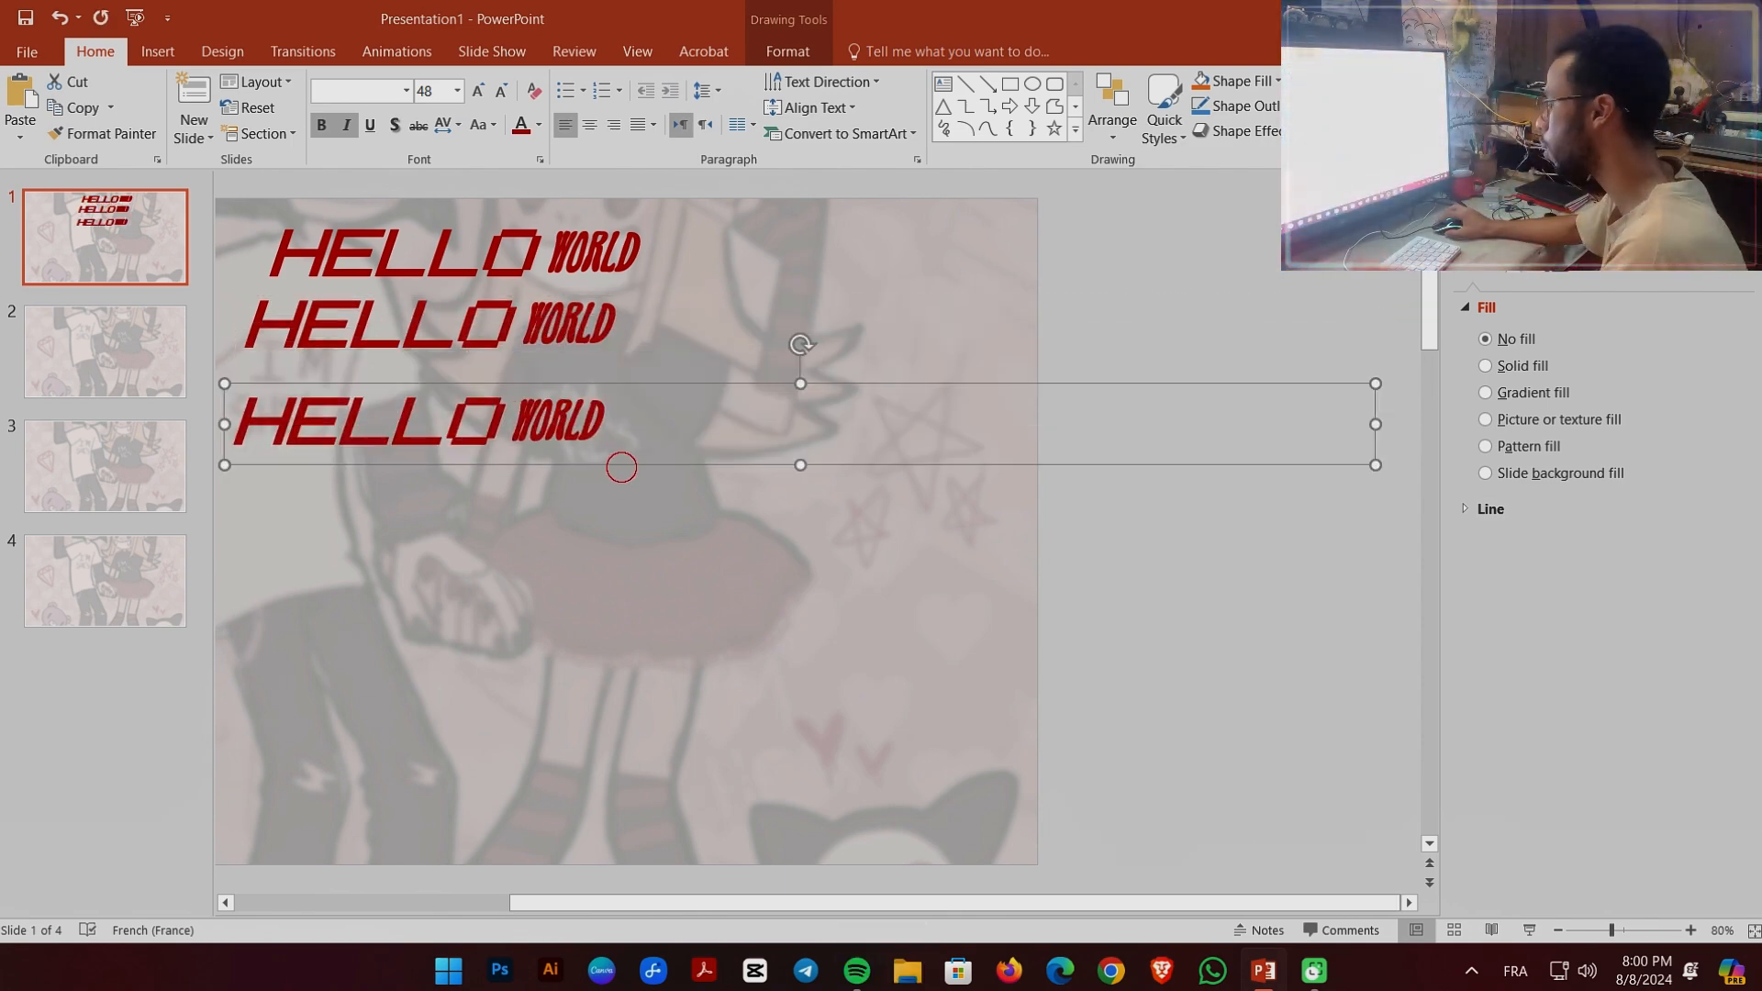
pyautogui.press('Delete')
pyautogui.click(811, 367)
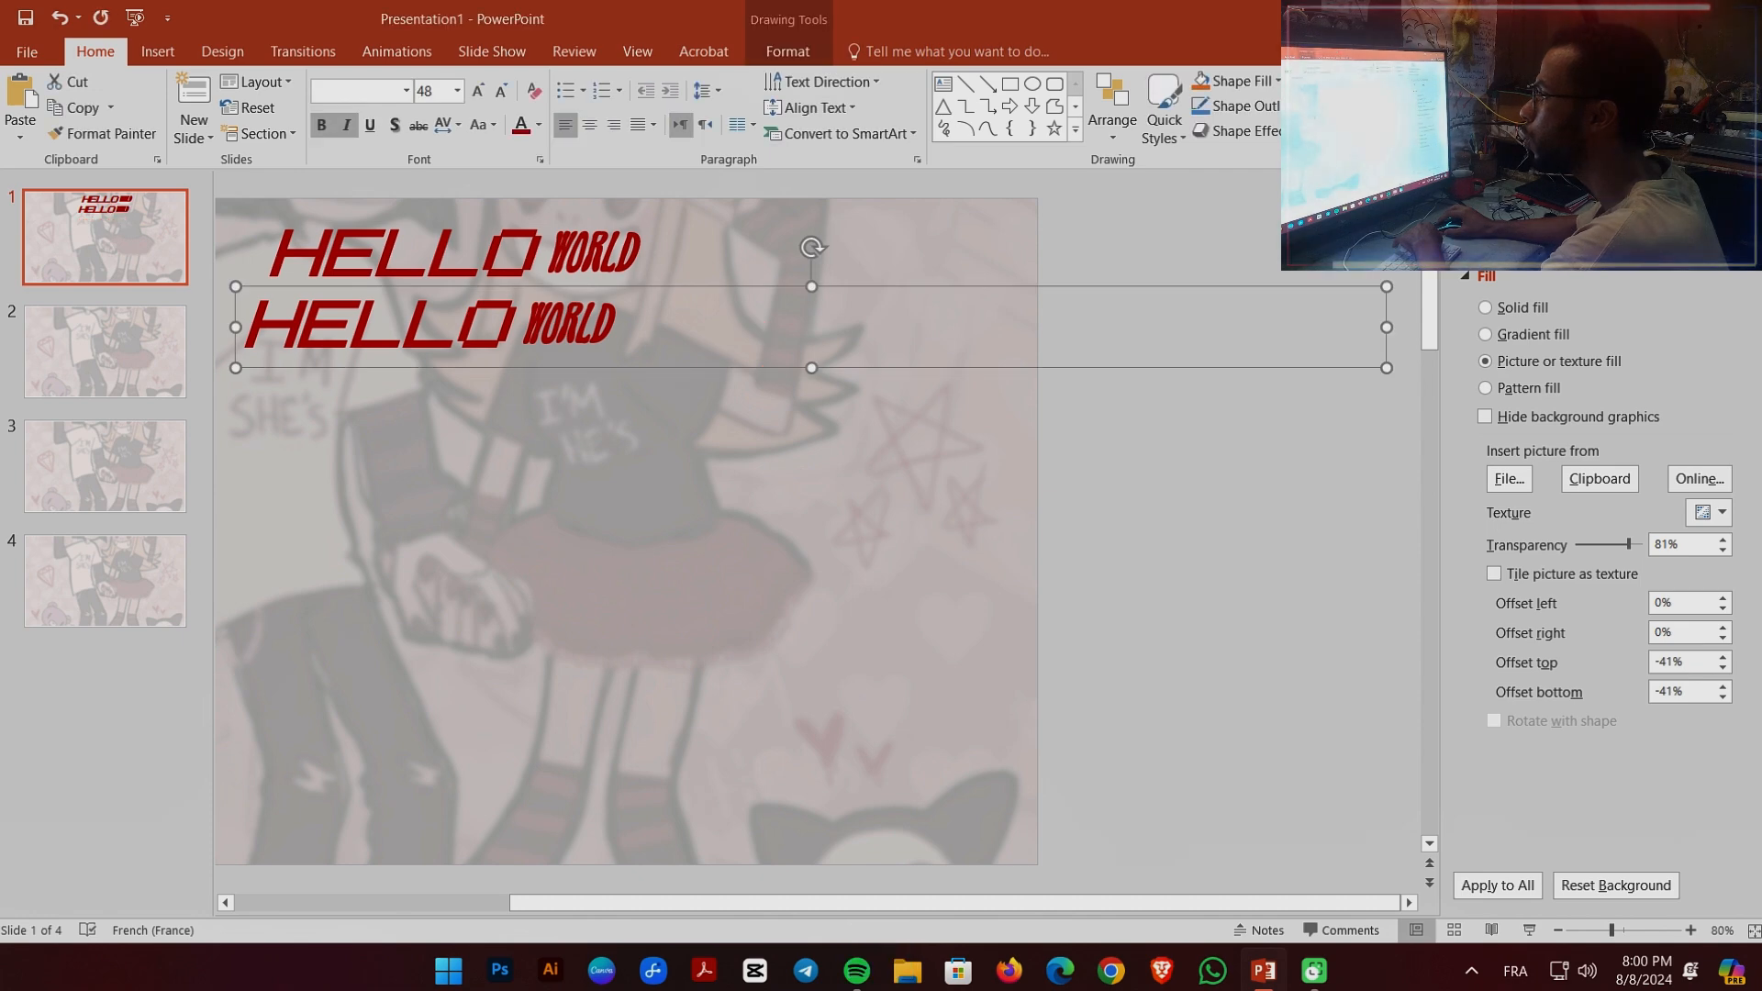
pyautogui.press('Delete')
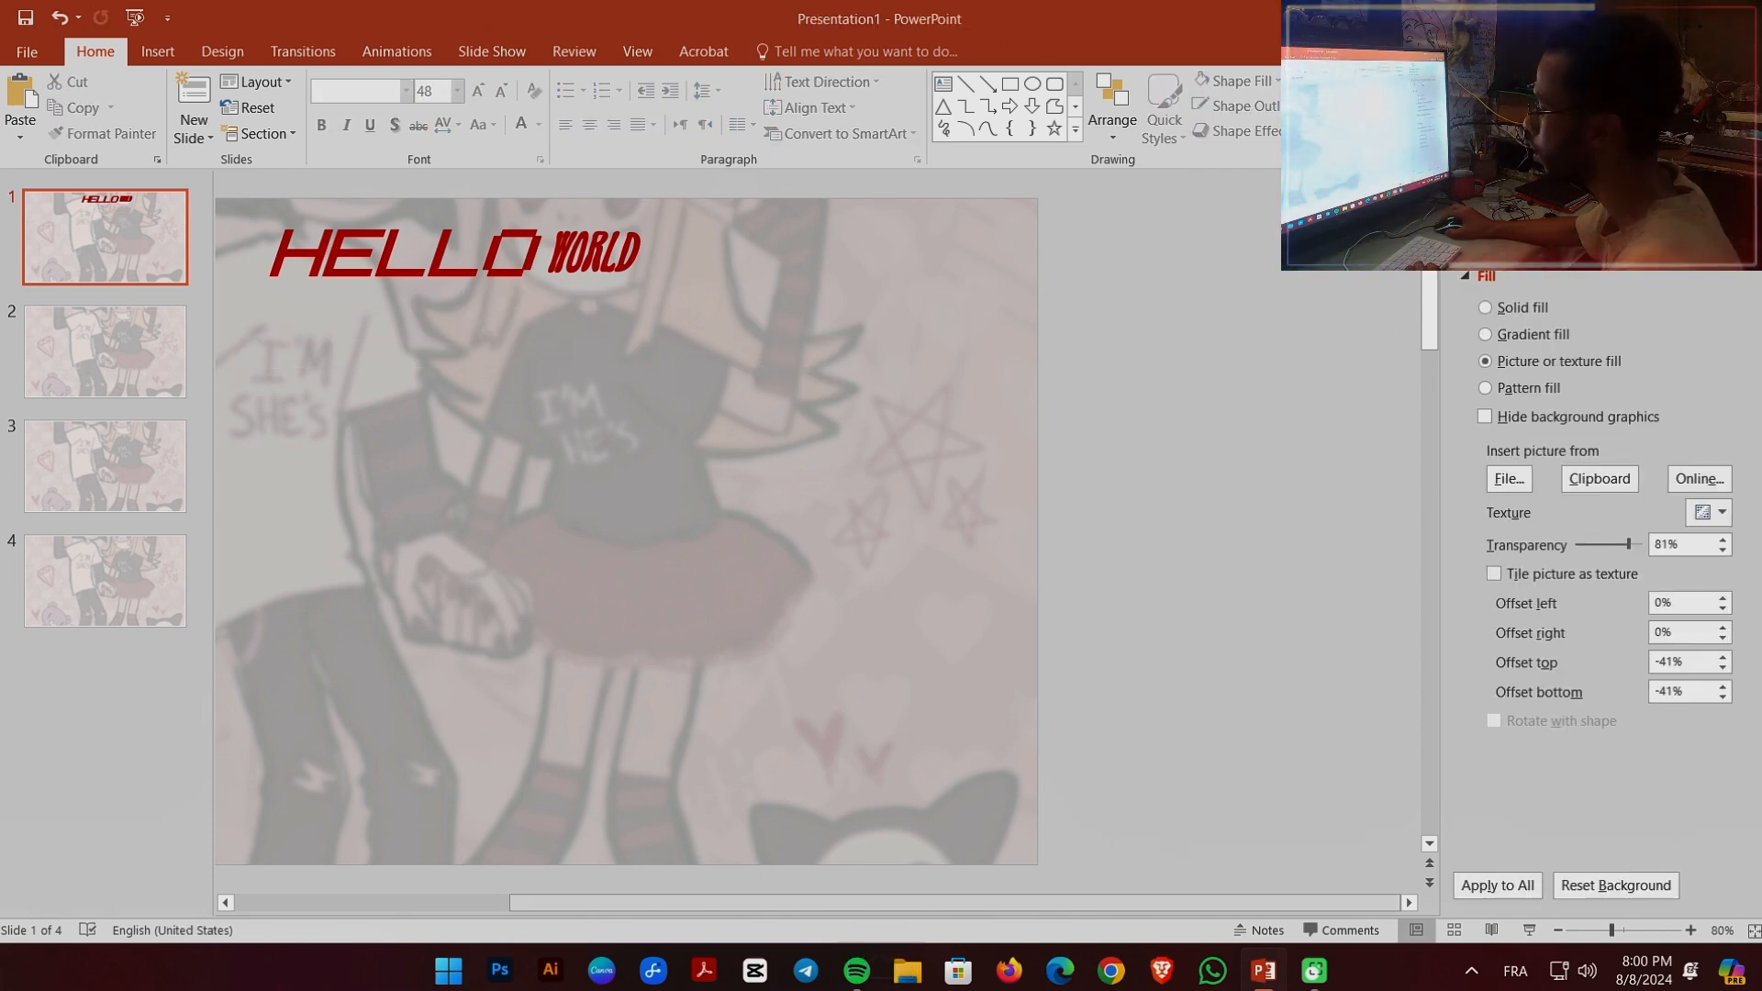
# - Narrow the HELLO WORLD text box from its far edge until it fits closely around the title text
pyautogui.moveTo(316, 873); pyautogui.dragTo(312, 872)
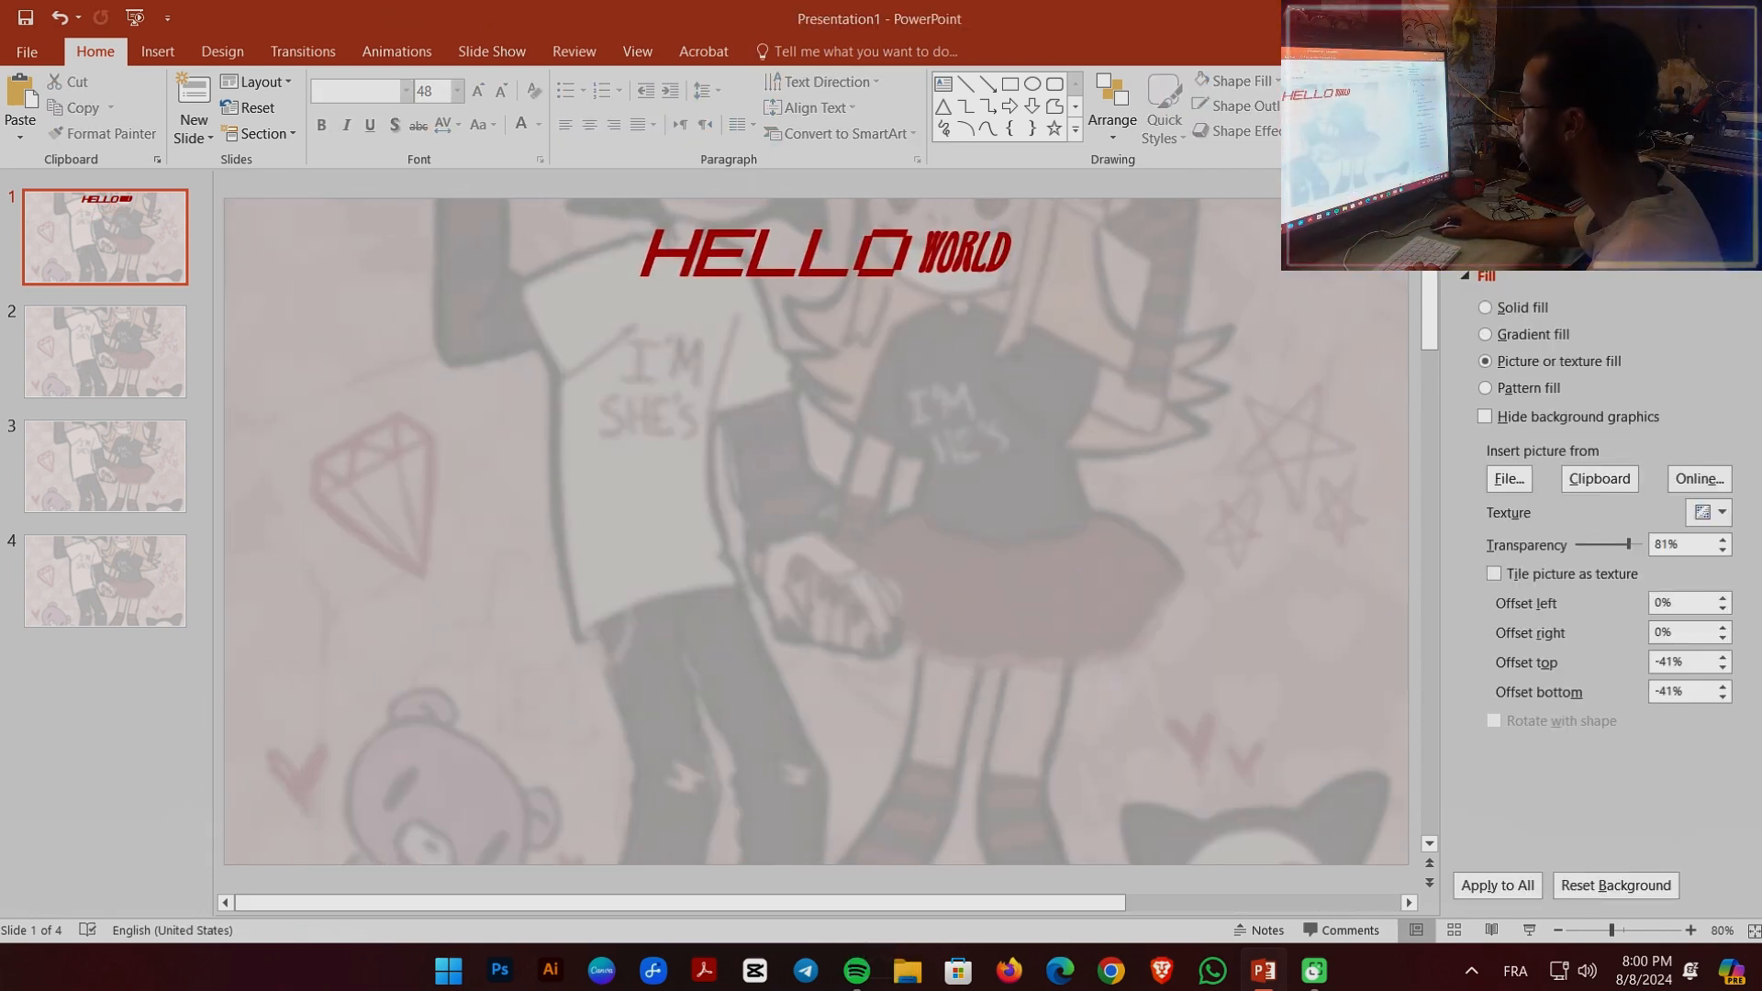
pyautogui.click(943, 264)
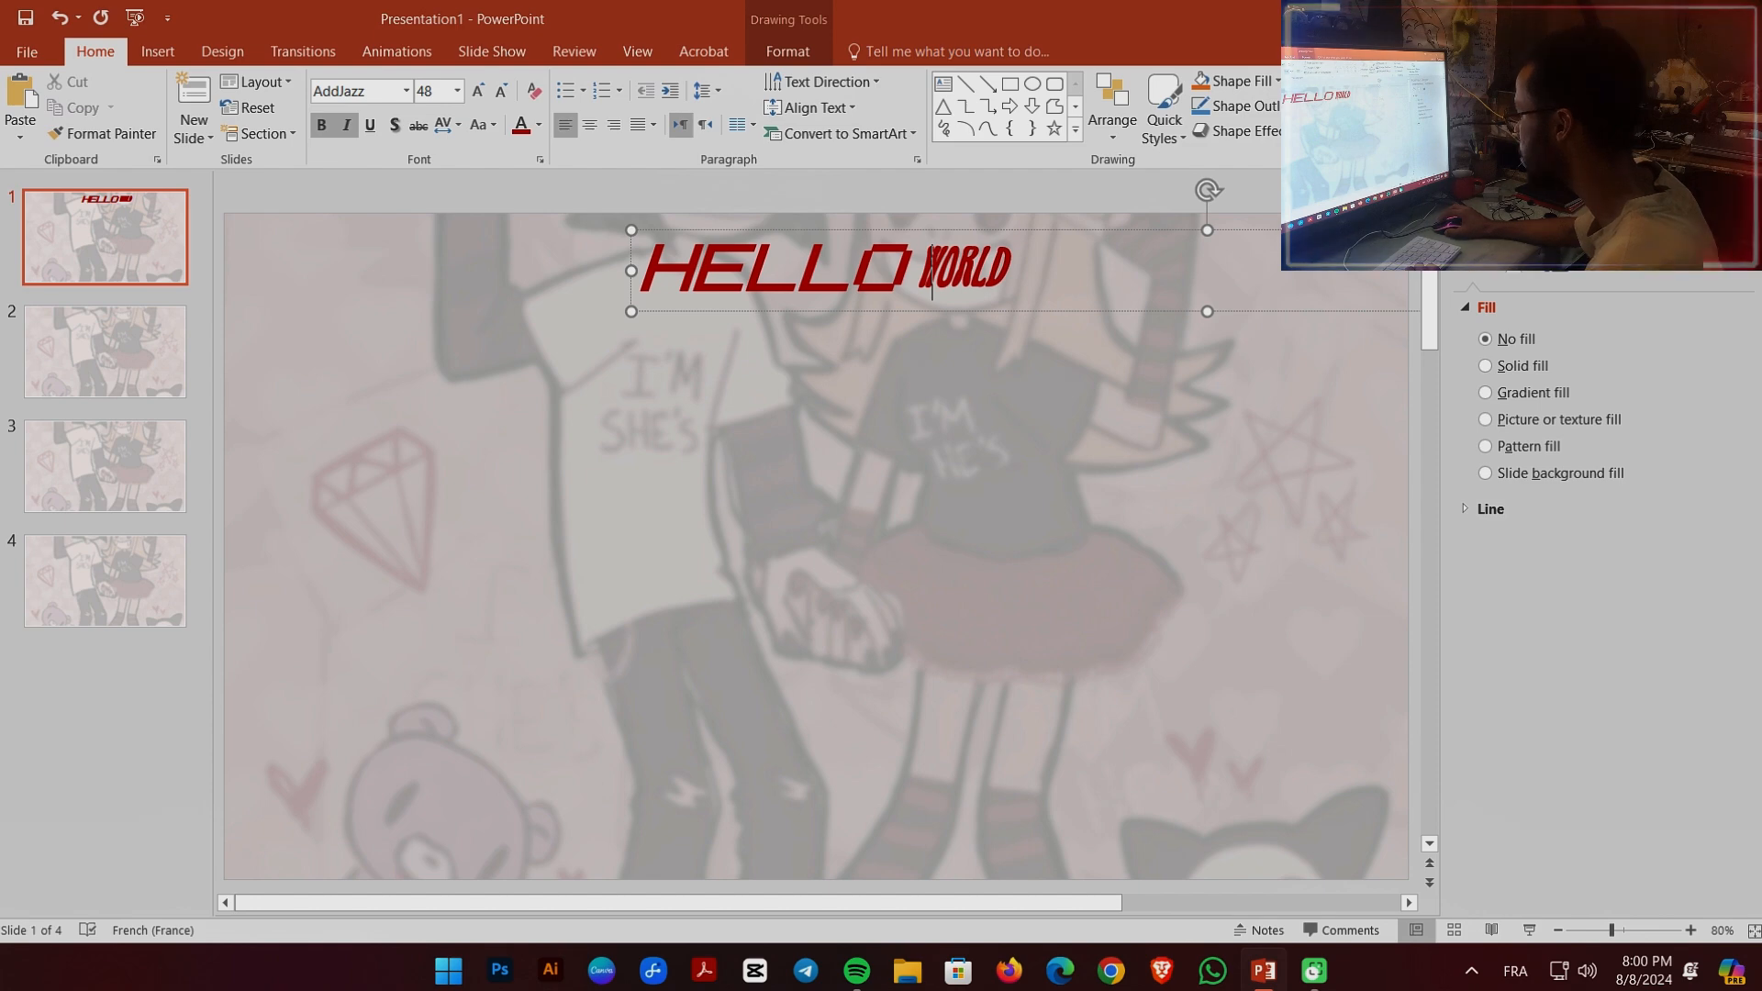
pyautogui.moveTo(679, 903); pyautogui.dragTo(957, 903)
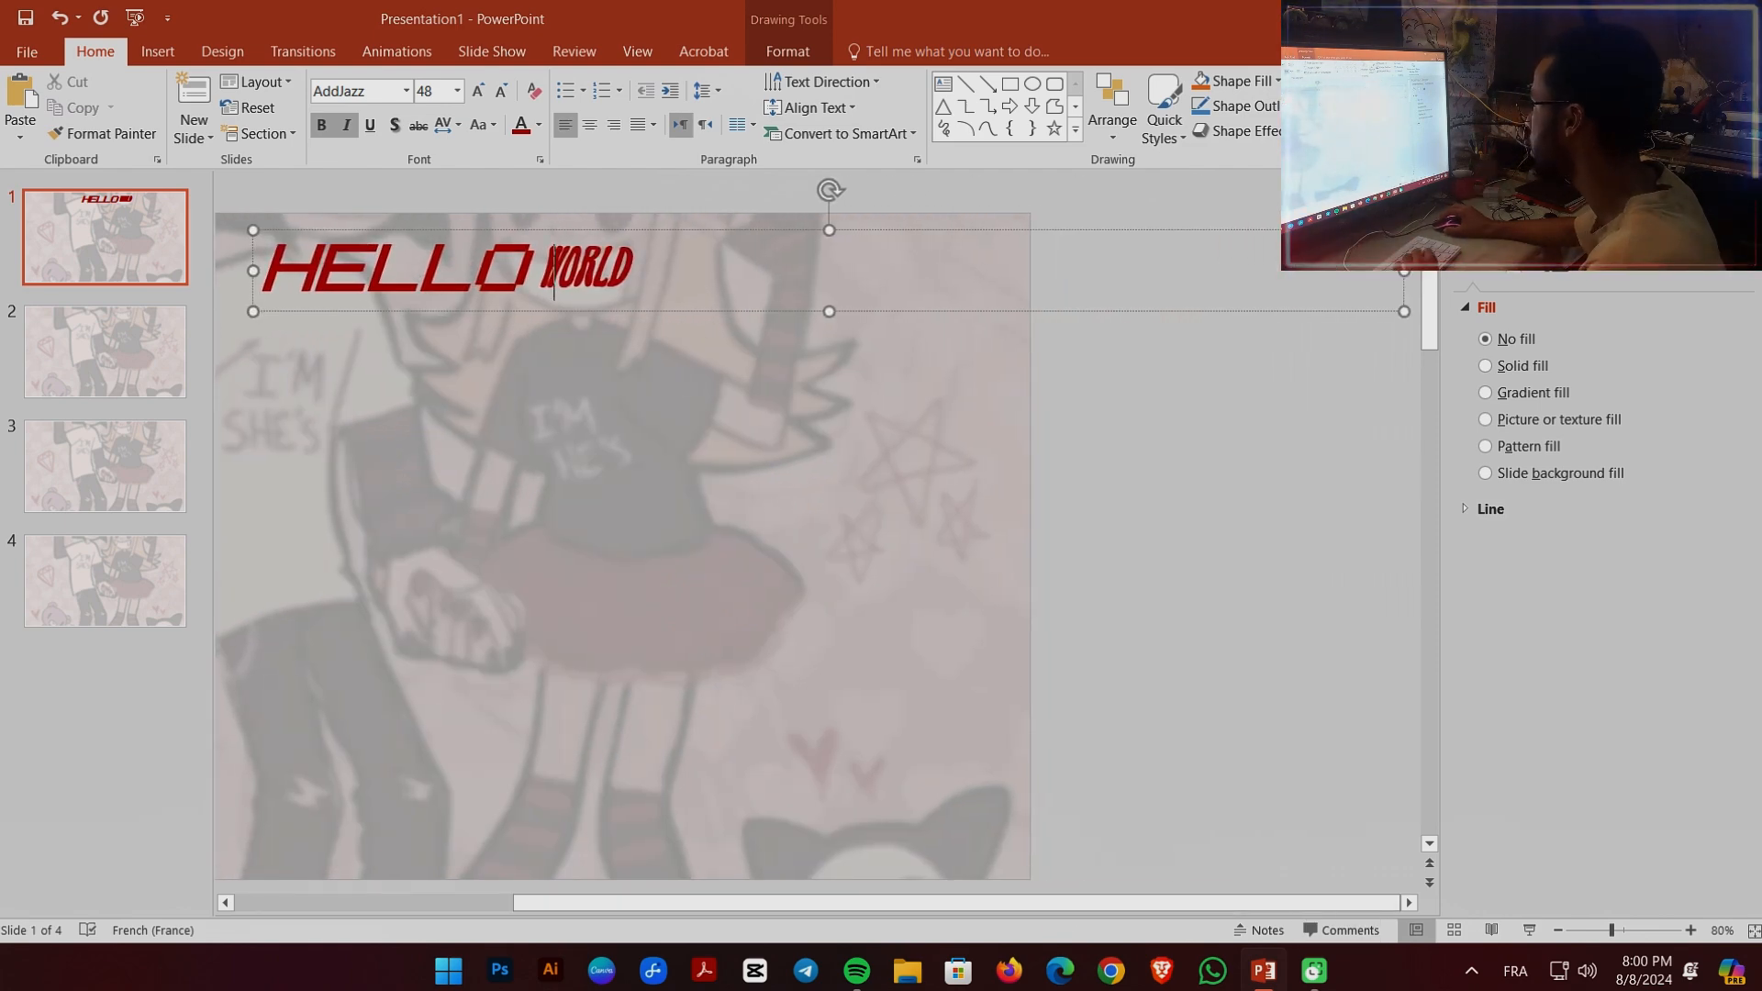
pyautogui.moveTo(1404, 271); pyautogui.dragTo(652, 257)
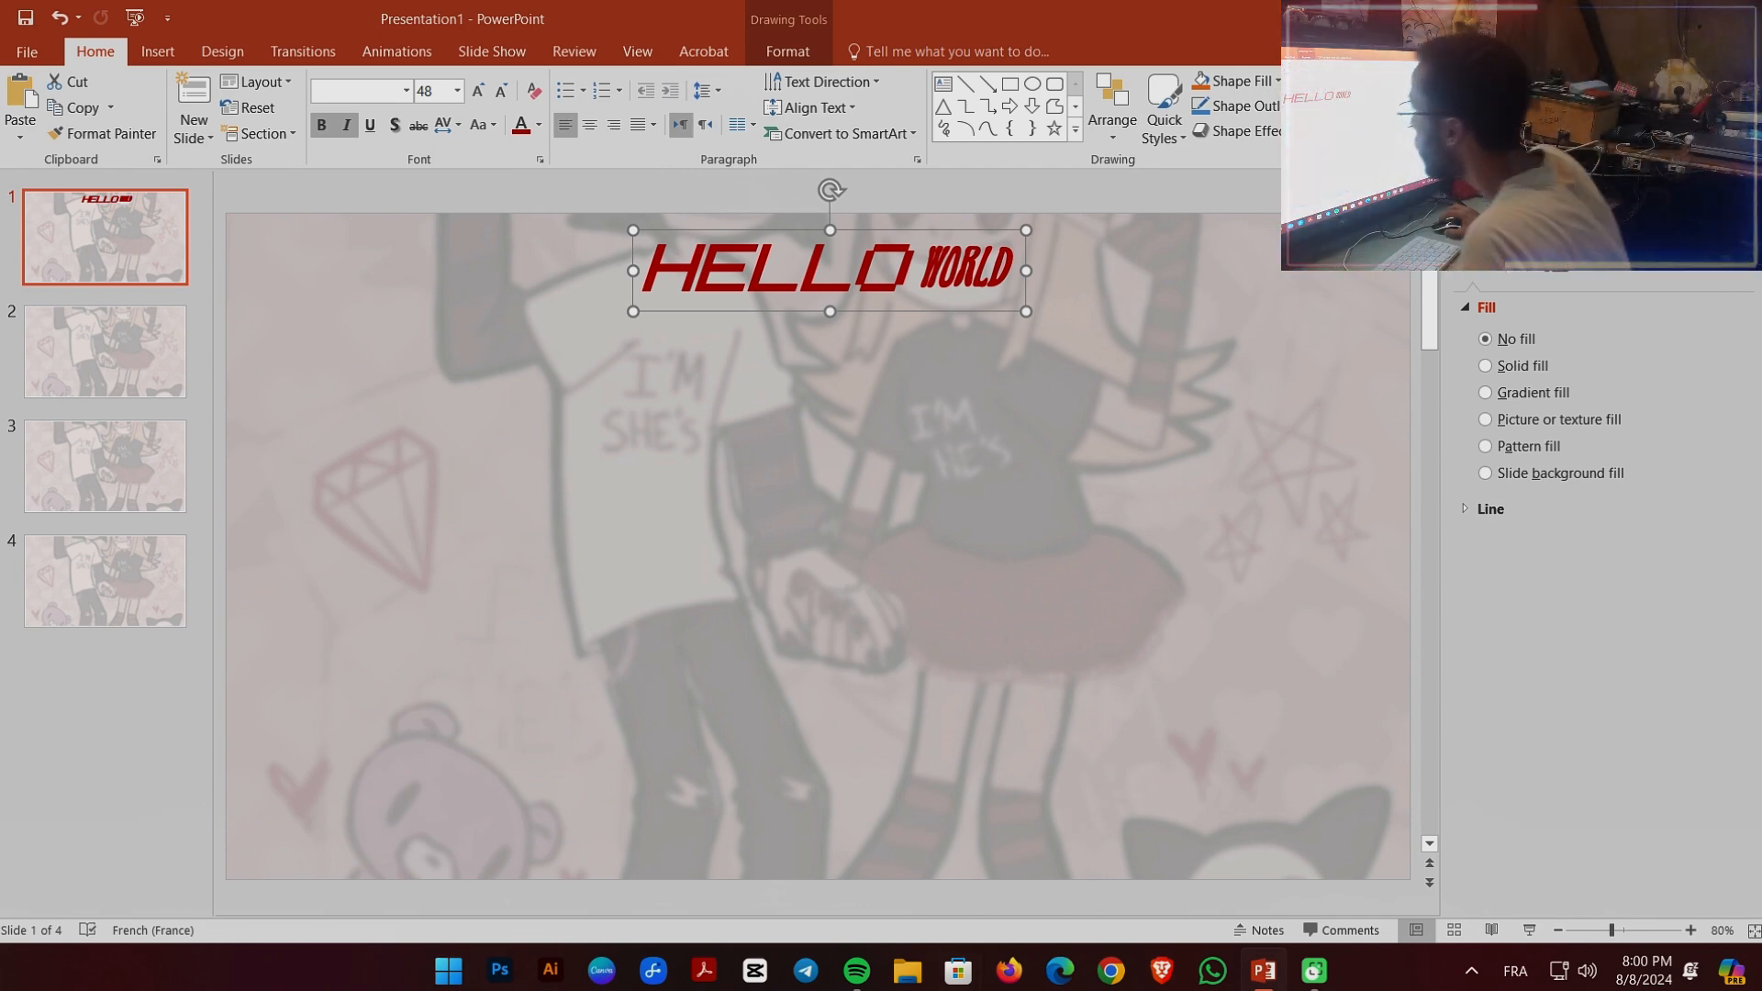
# - Duplicate the HELLO WORLD text box below and to the left of the title, and replace the copy's text with "Sub title"
pyautogui.moveTo(693, 302); pyautogui.dragTo(371, 411)
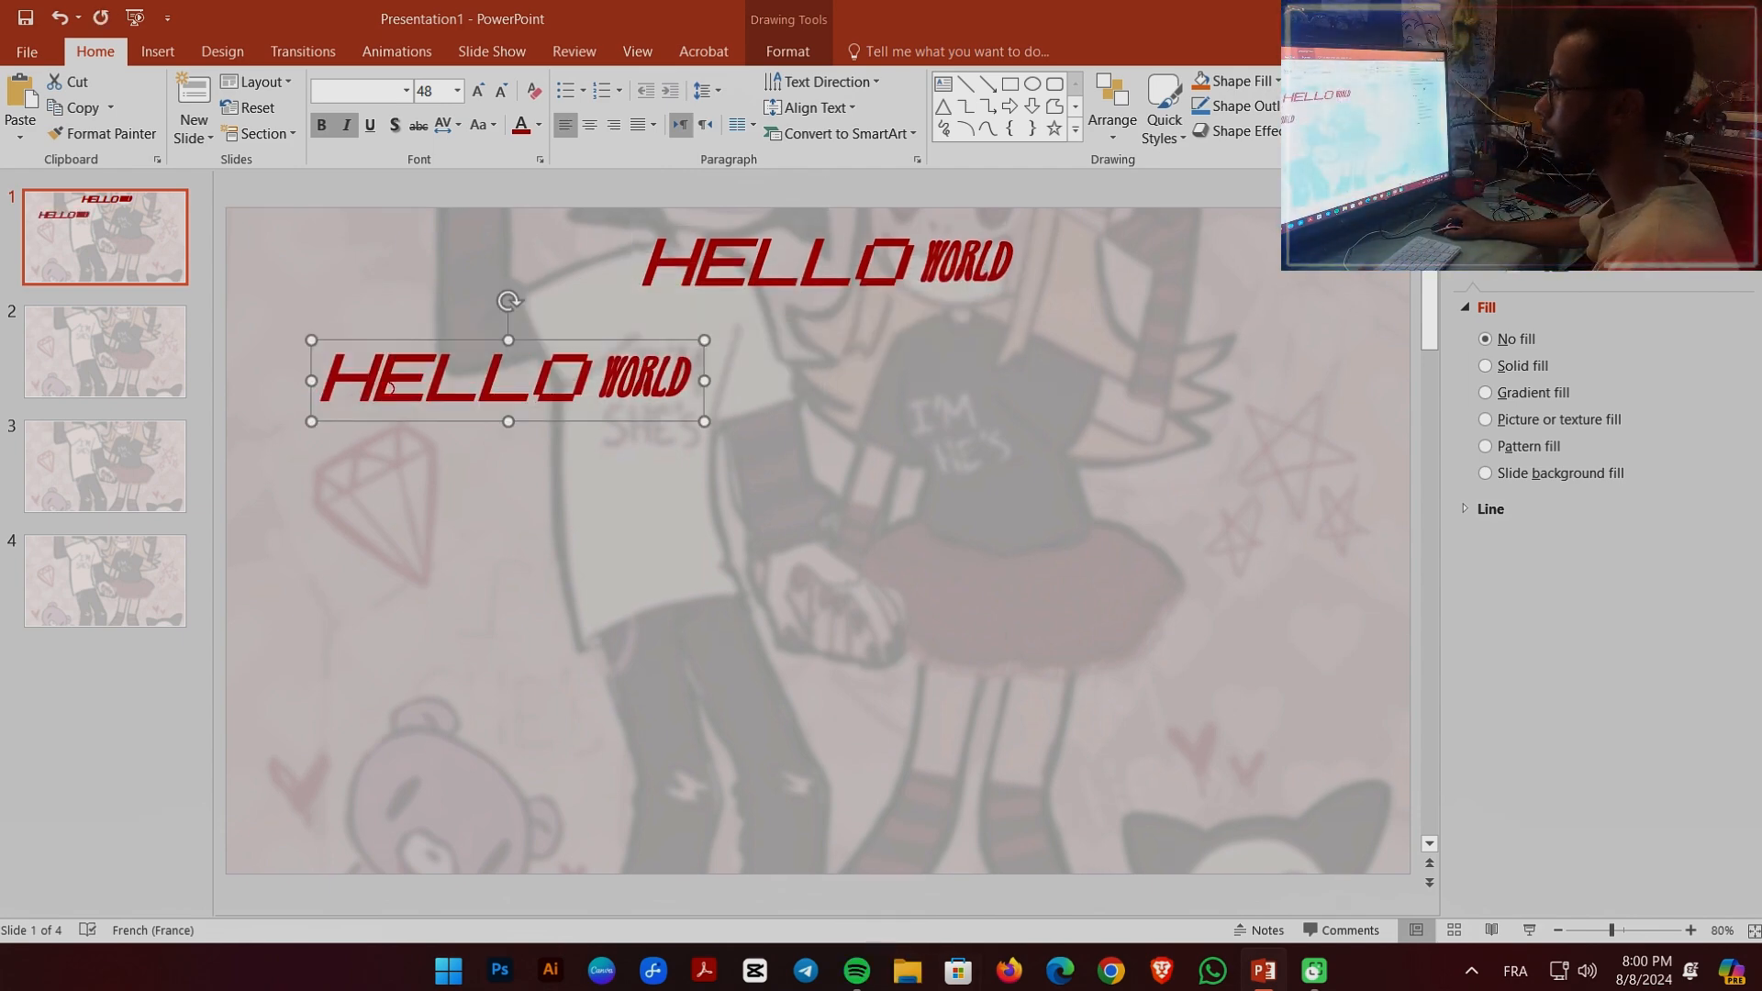
pyautogui.click(372, 390)
pyautogui.hotkey('ctrl', 'a')
pyautogui.write('S')
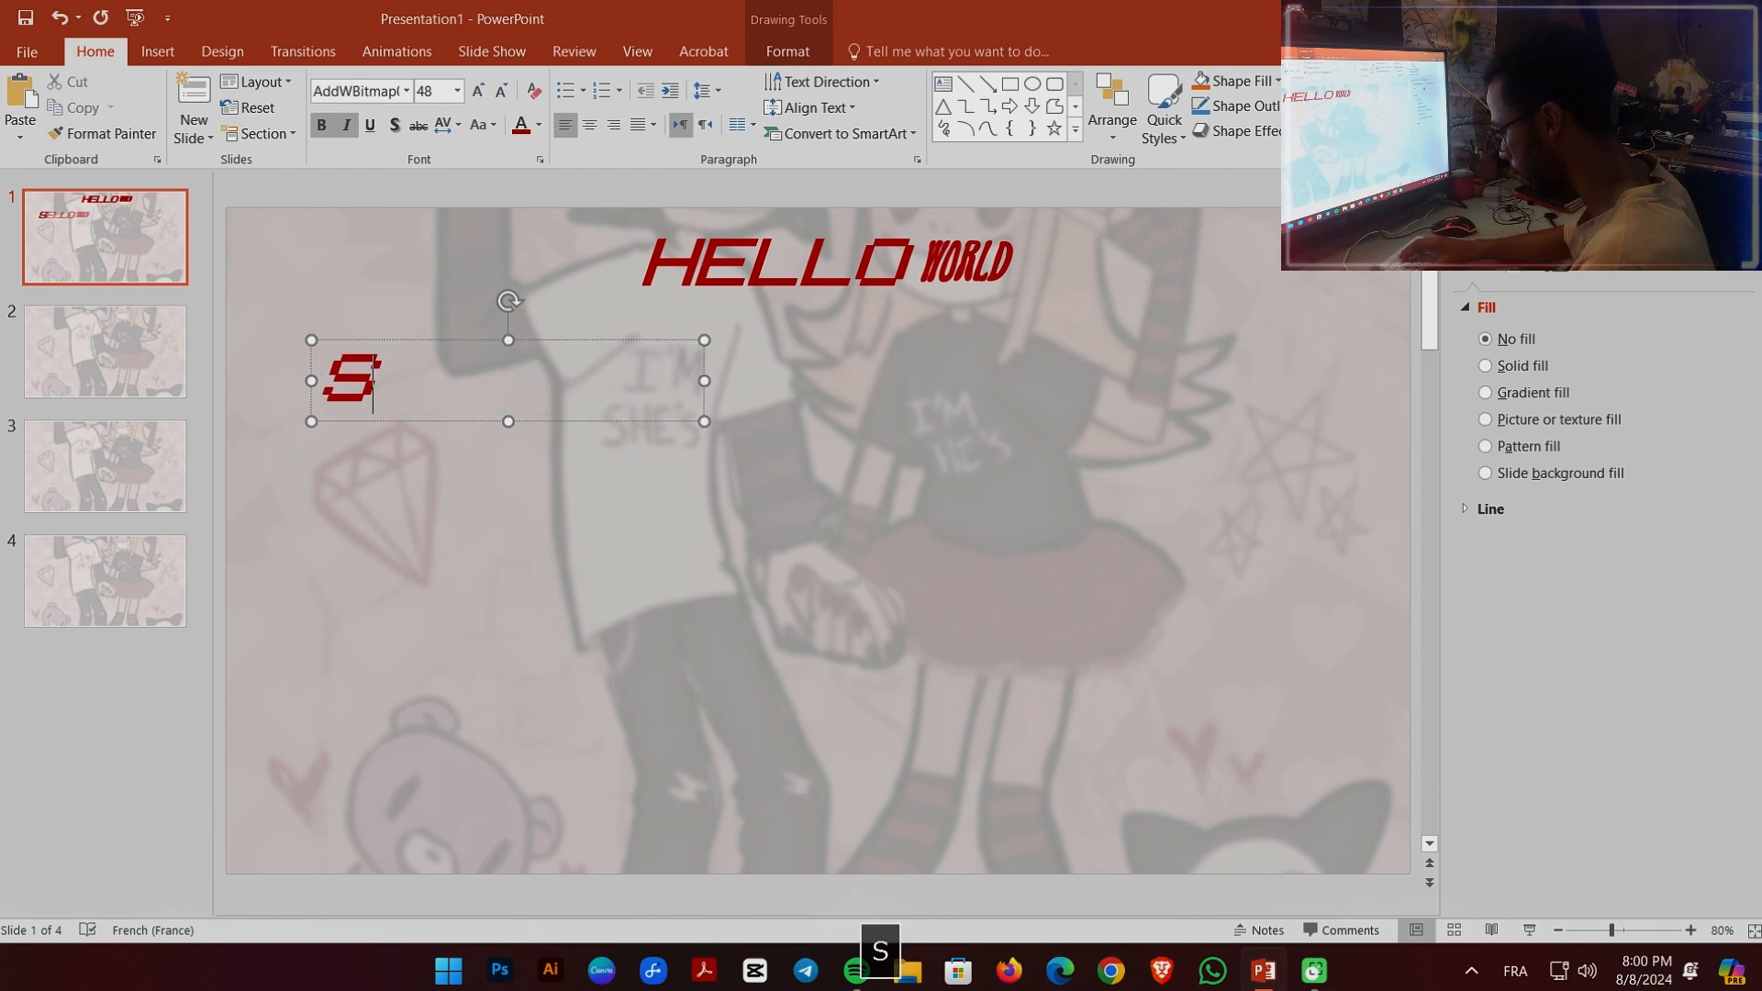
pyautogui.write(' U')
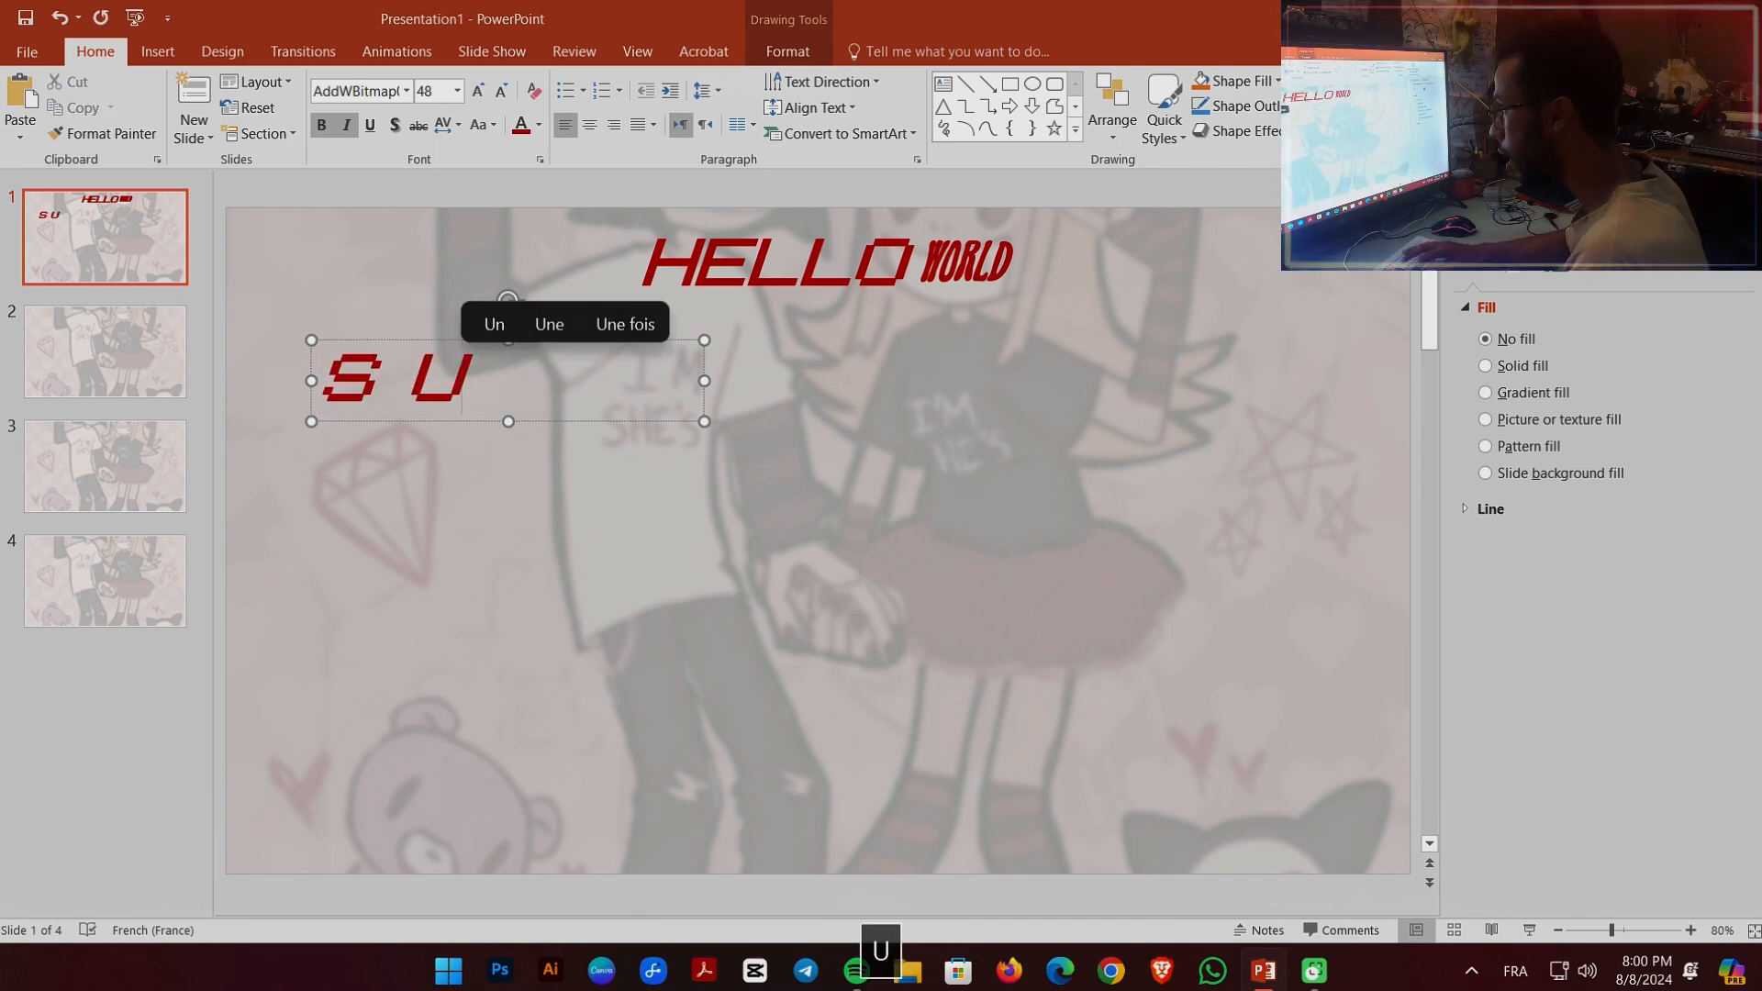
pyautogui.write('B T')
pyautogui.press('CapsLock')
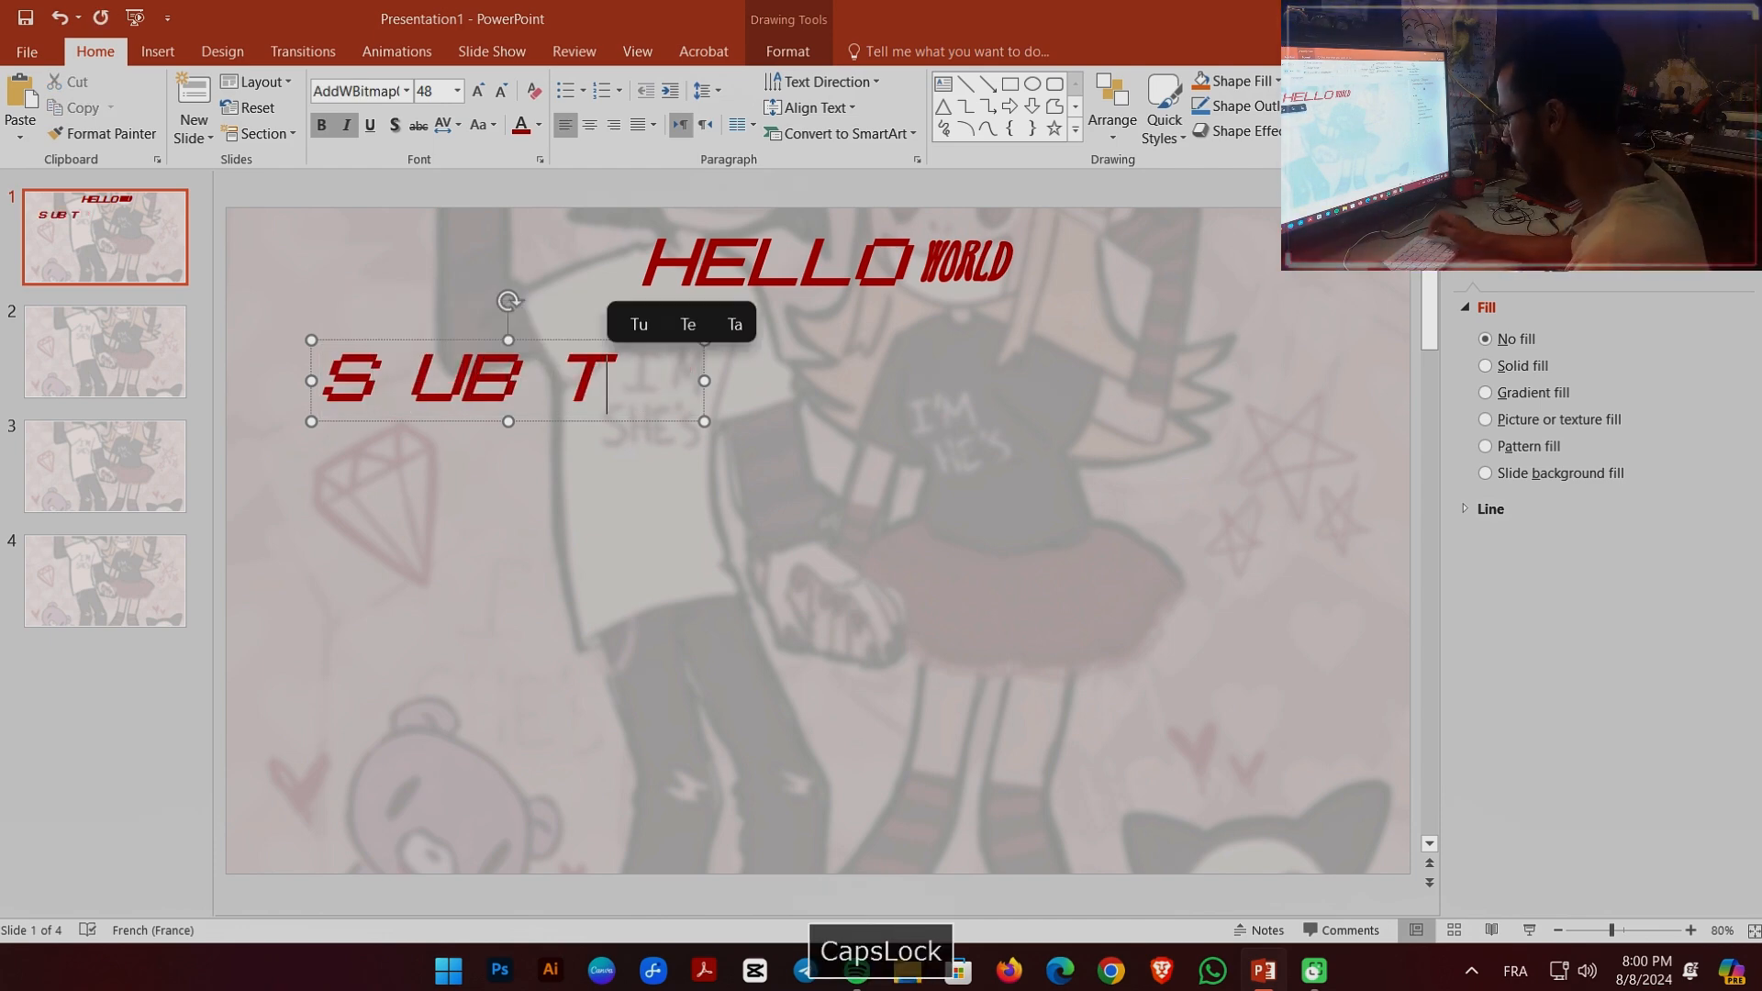
pyautogui.press('BackSpace')
pyautogui.press('BackSpace')
pyautogui.press('BackSpace')
pyautogui.press('BackSpace')
pyautogui.write('ub title')
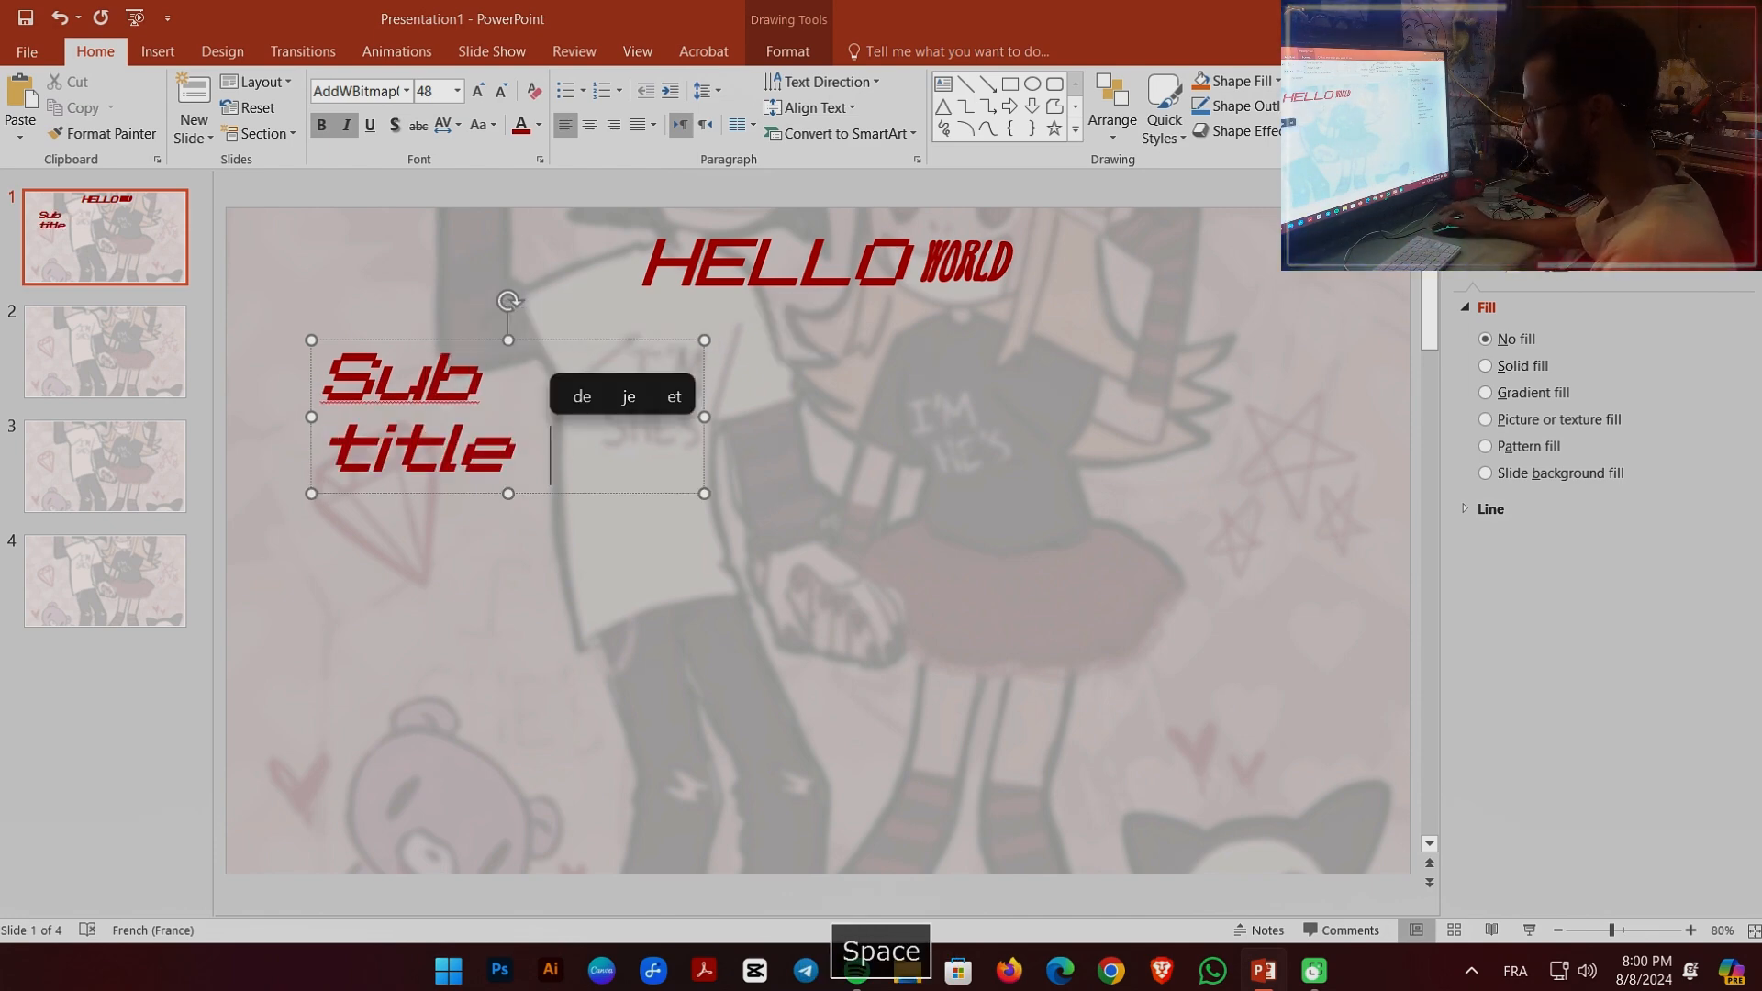
# - Set the font size of all the Sub title text to 14
pyautogui.hotkey('ctrl', 'a')
pyautogui.click(457, 89)
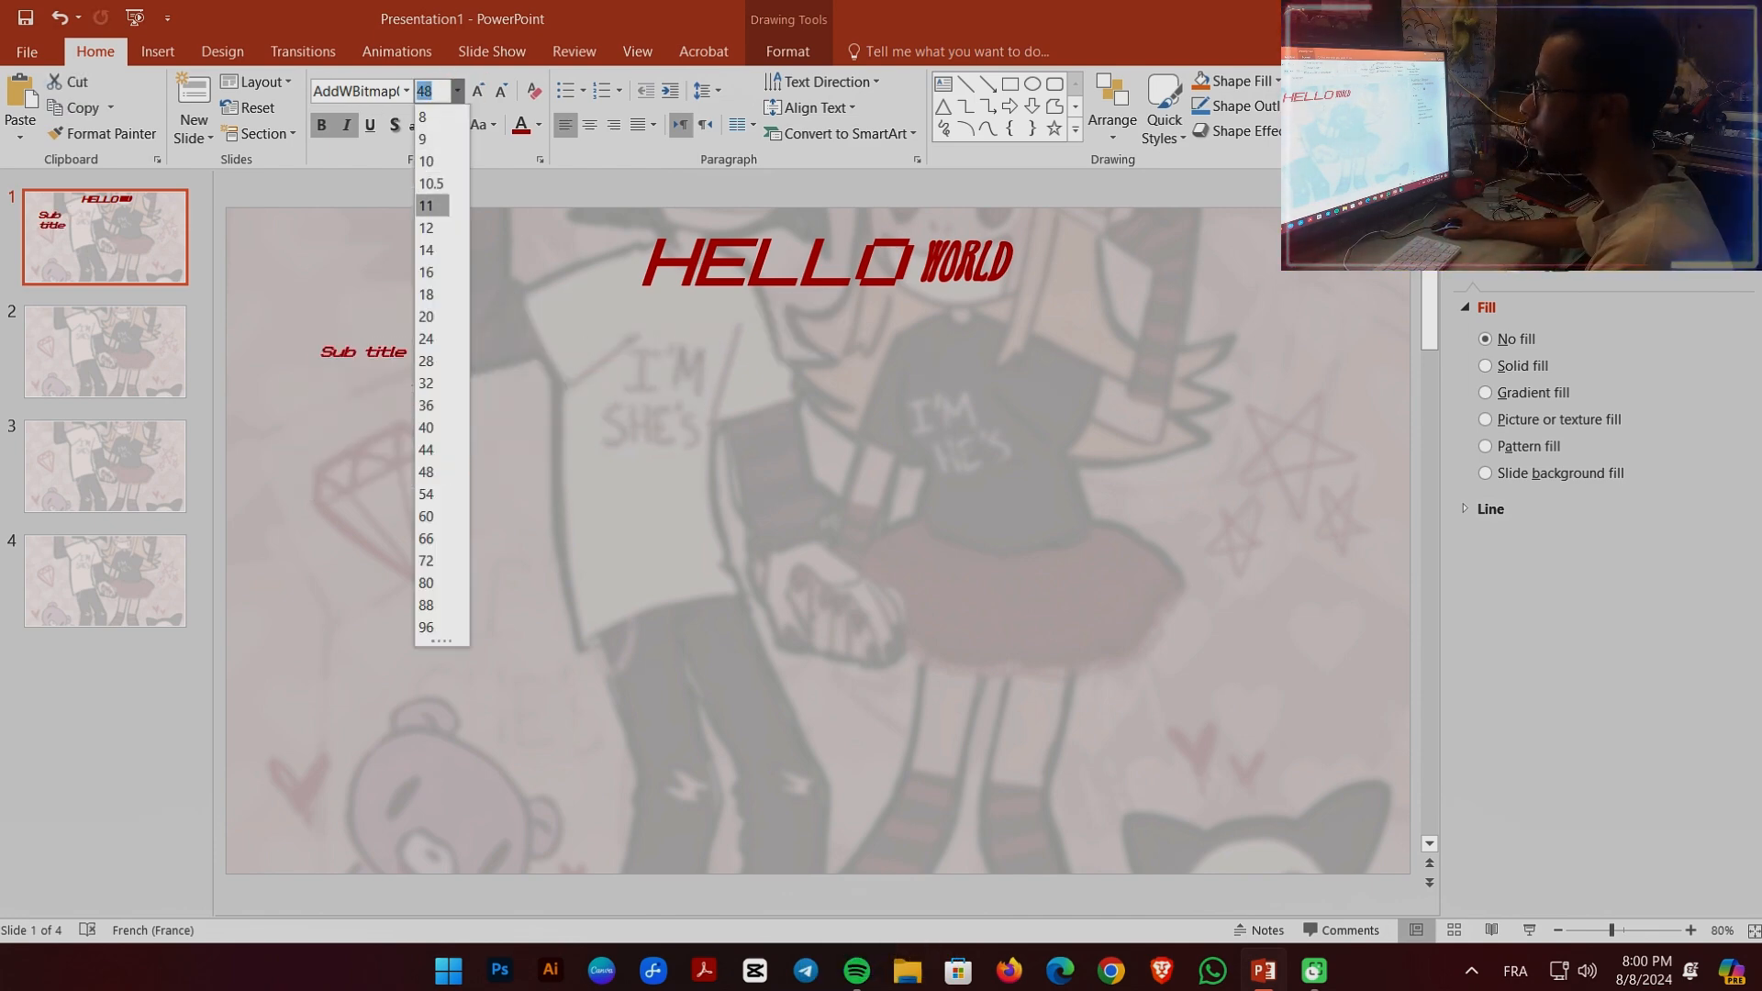
pyautogui.click(431, 191)
pyautogui.click(457, 90)
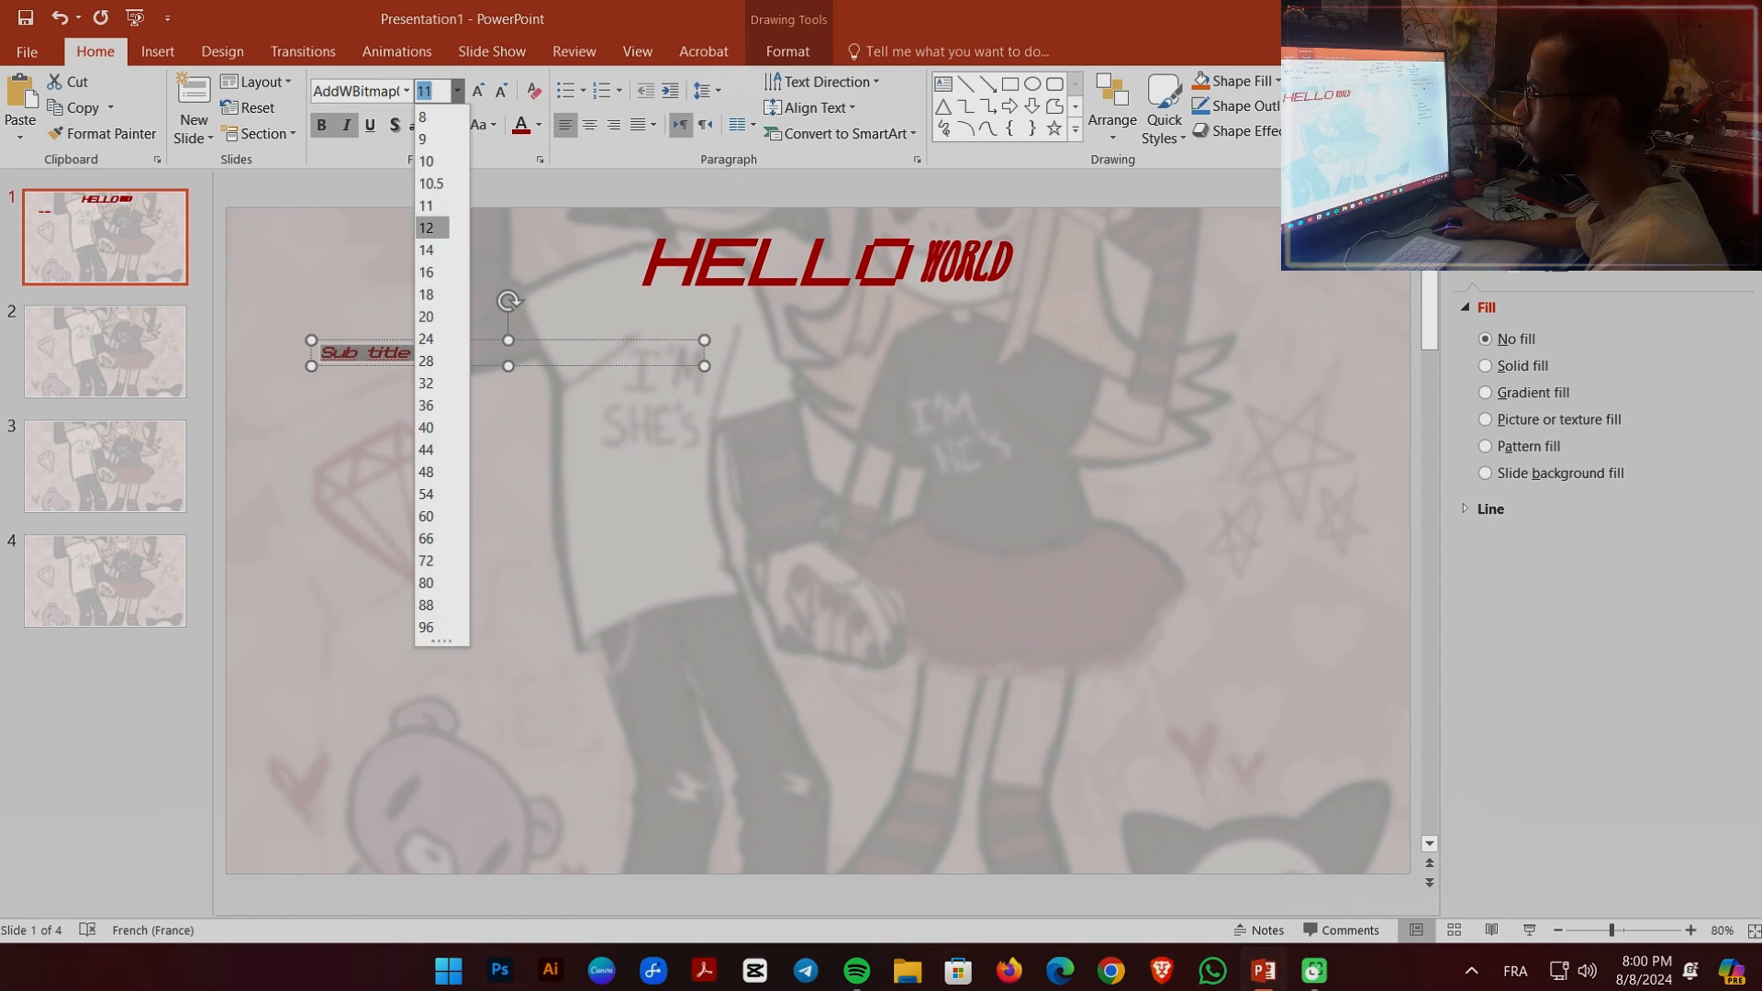
pyautogui.click(431, 226)
pyautogui.click(476, 90)
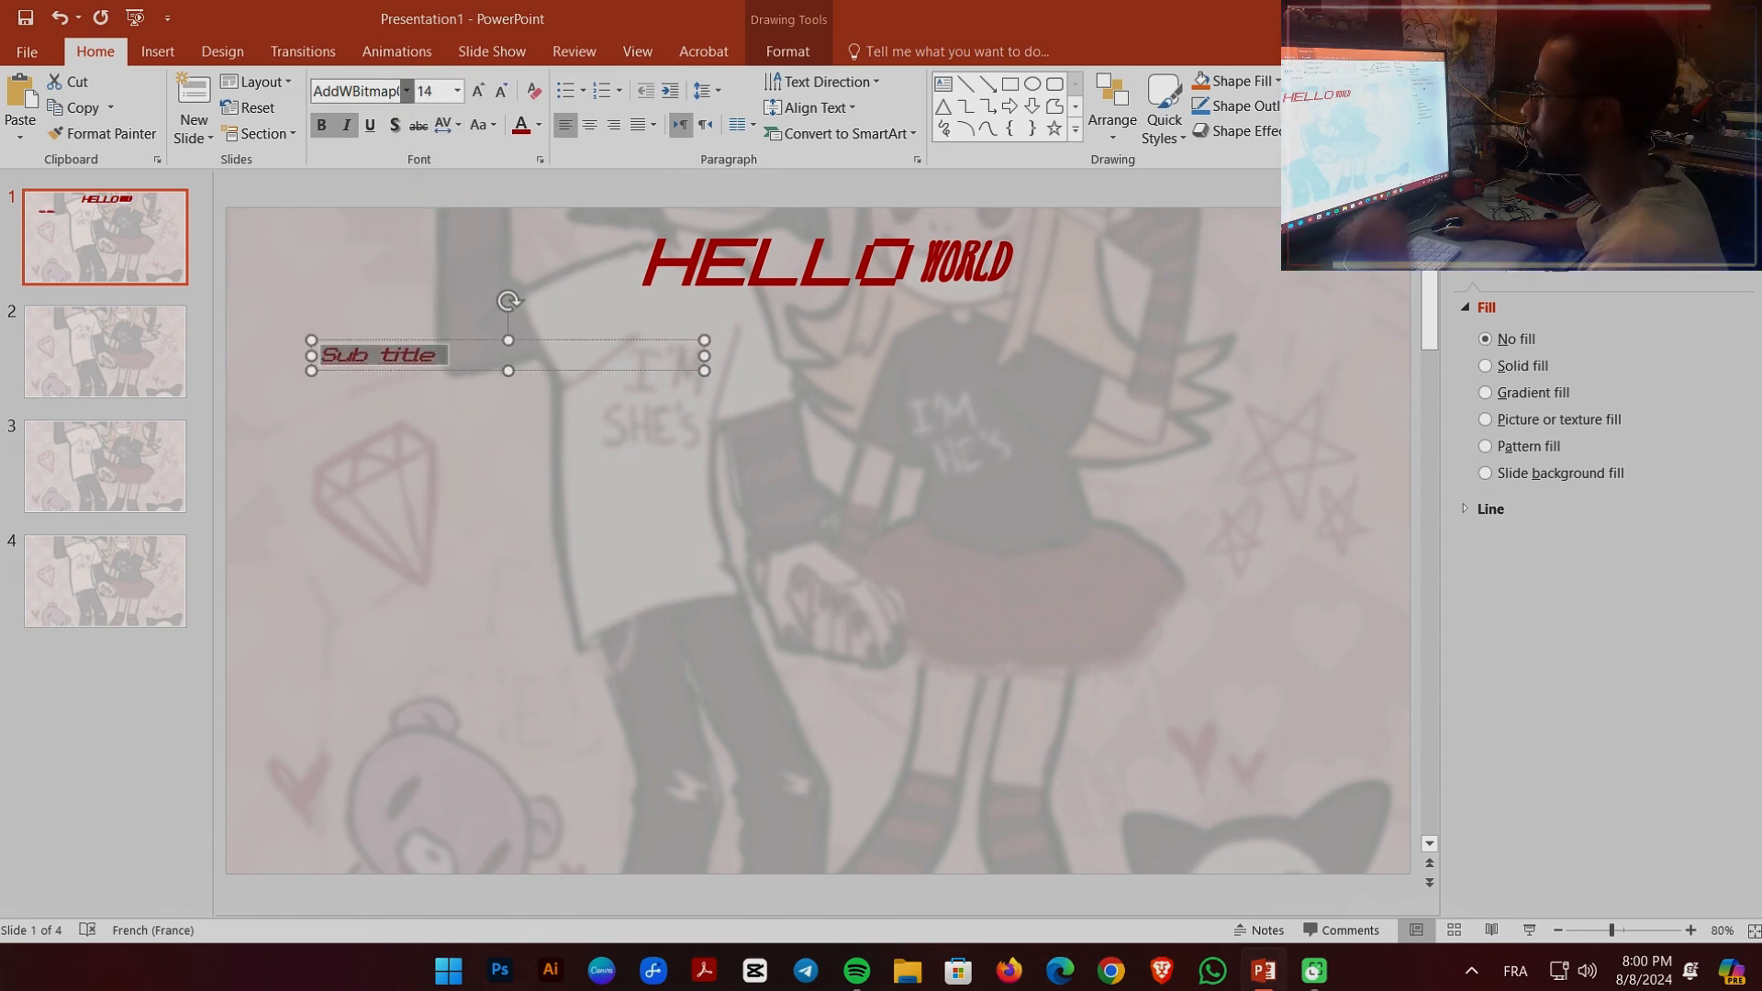
# - Apply the Aberration font to the Sub title text and deselect the text box
pyautogui.click(407, 90)
pyautogui.scroll(-4, 464, 643)
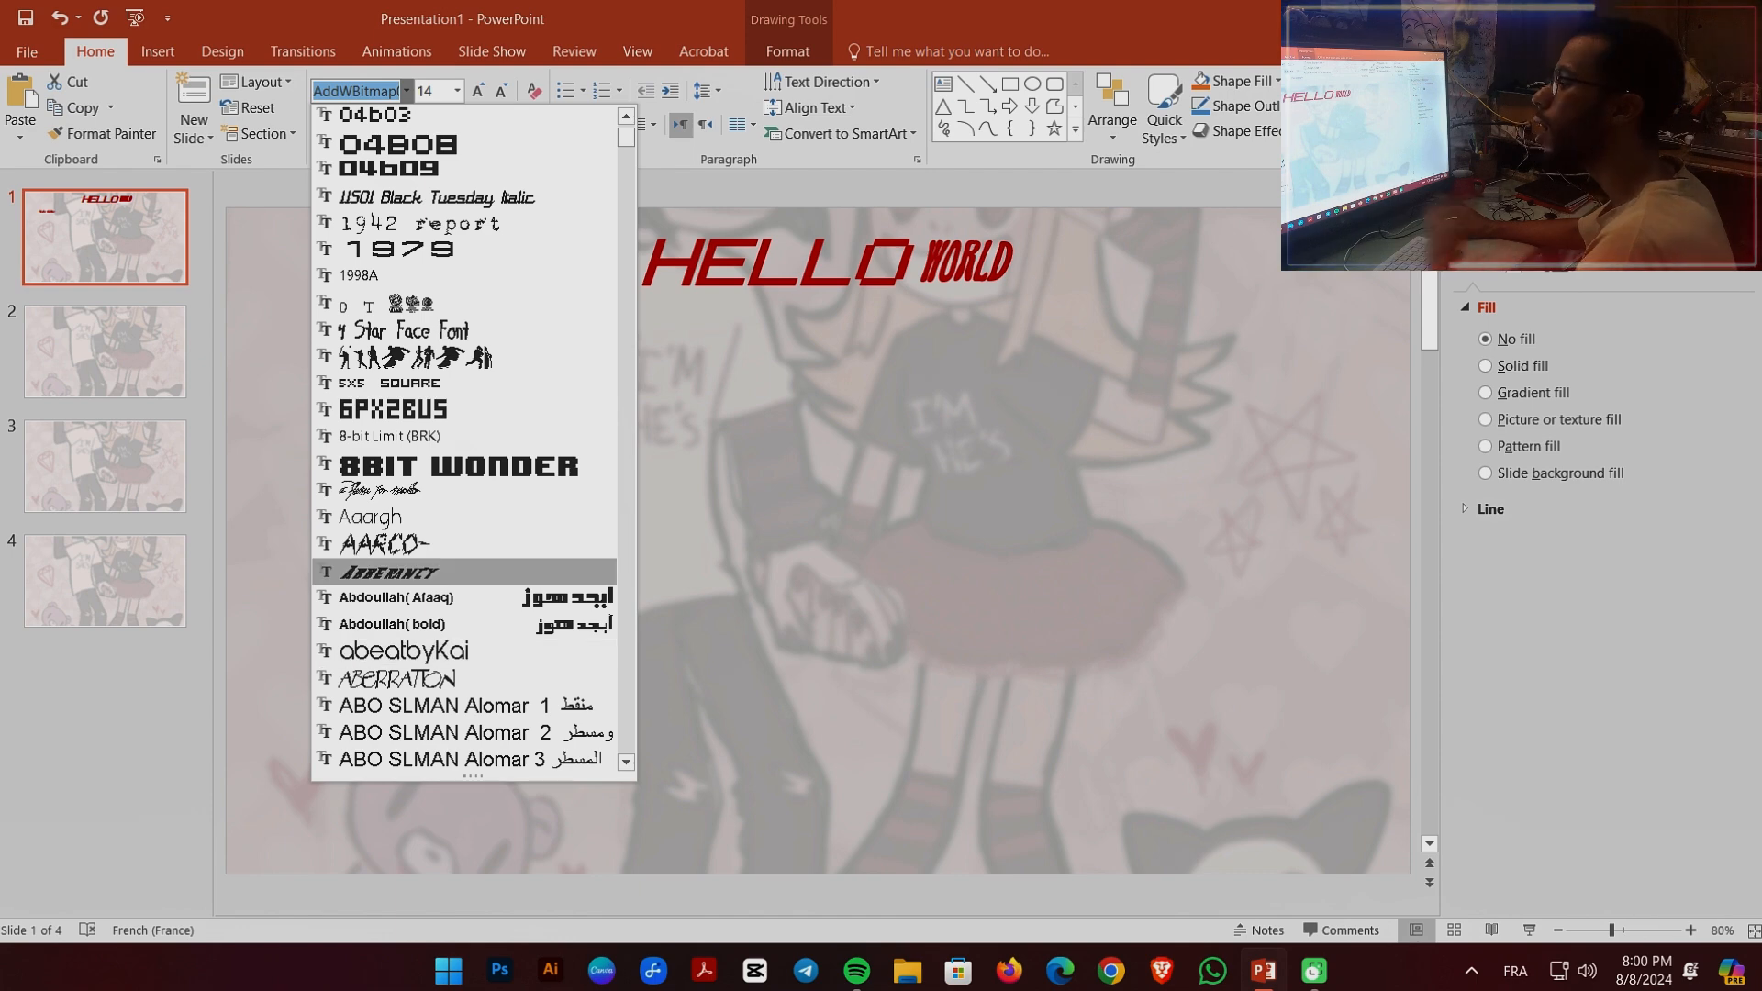
pyautogui.scroll(-1, 441, 597)
pyautogui.click(440, 597)
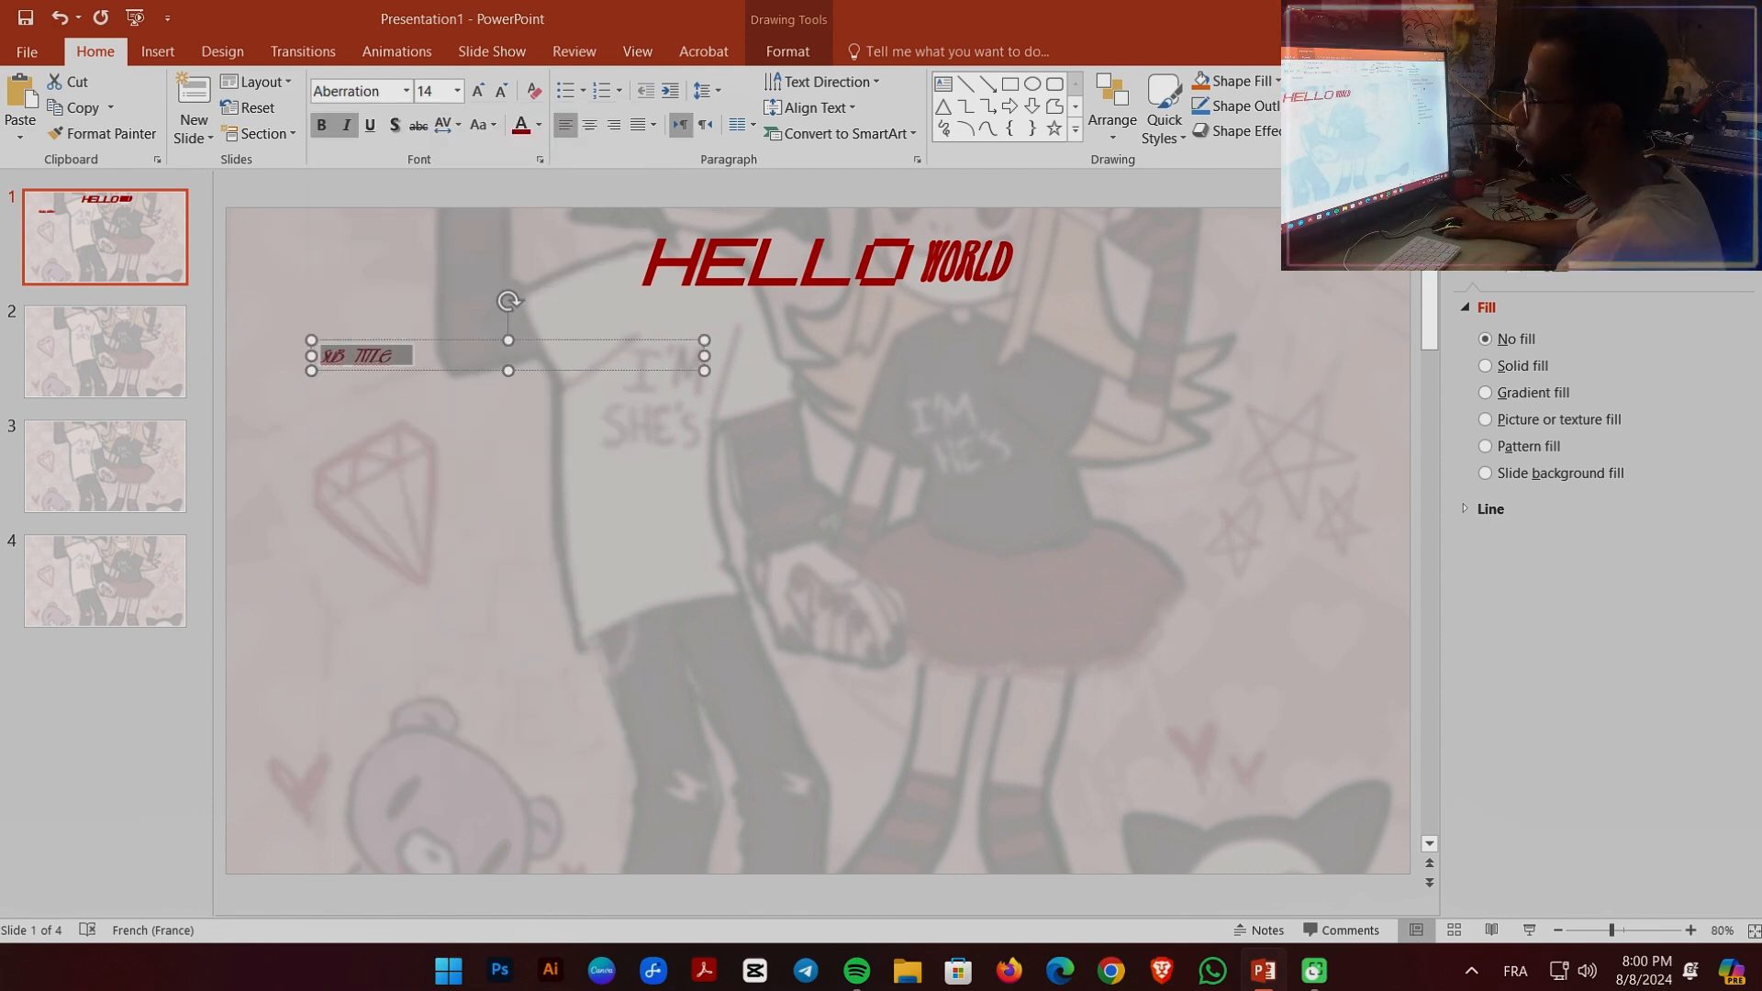
pyautogui.click(348, 565)
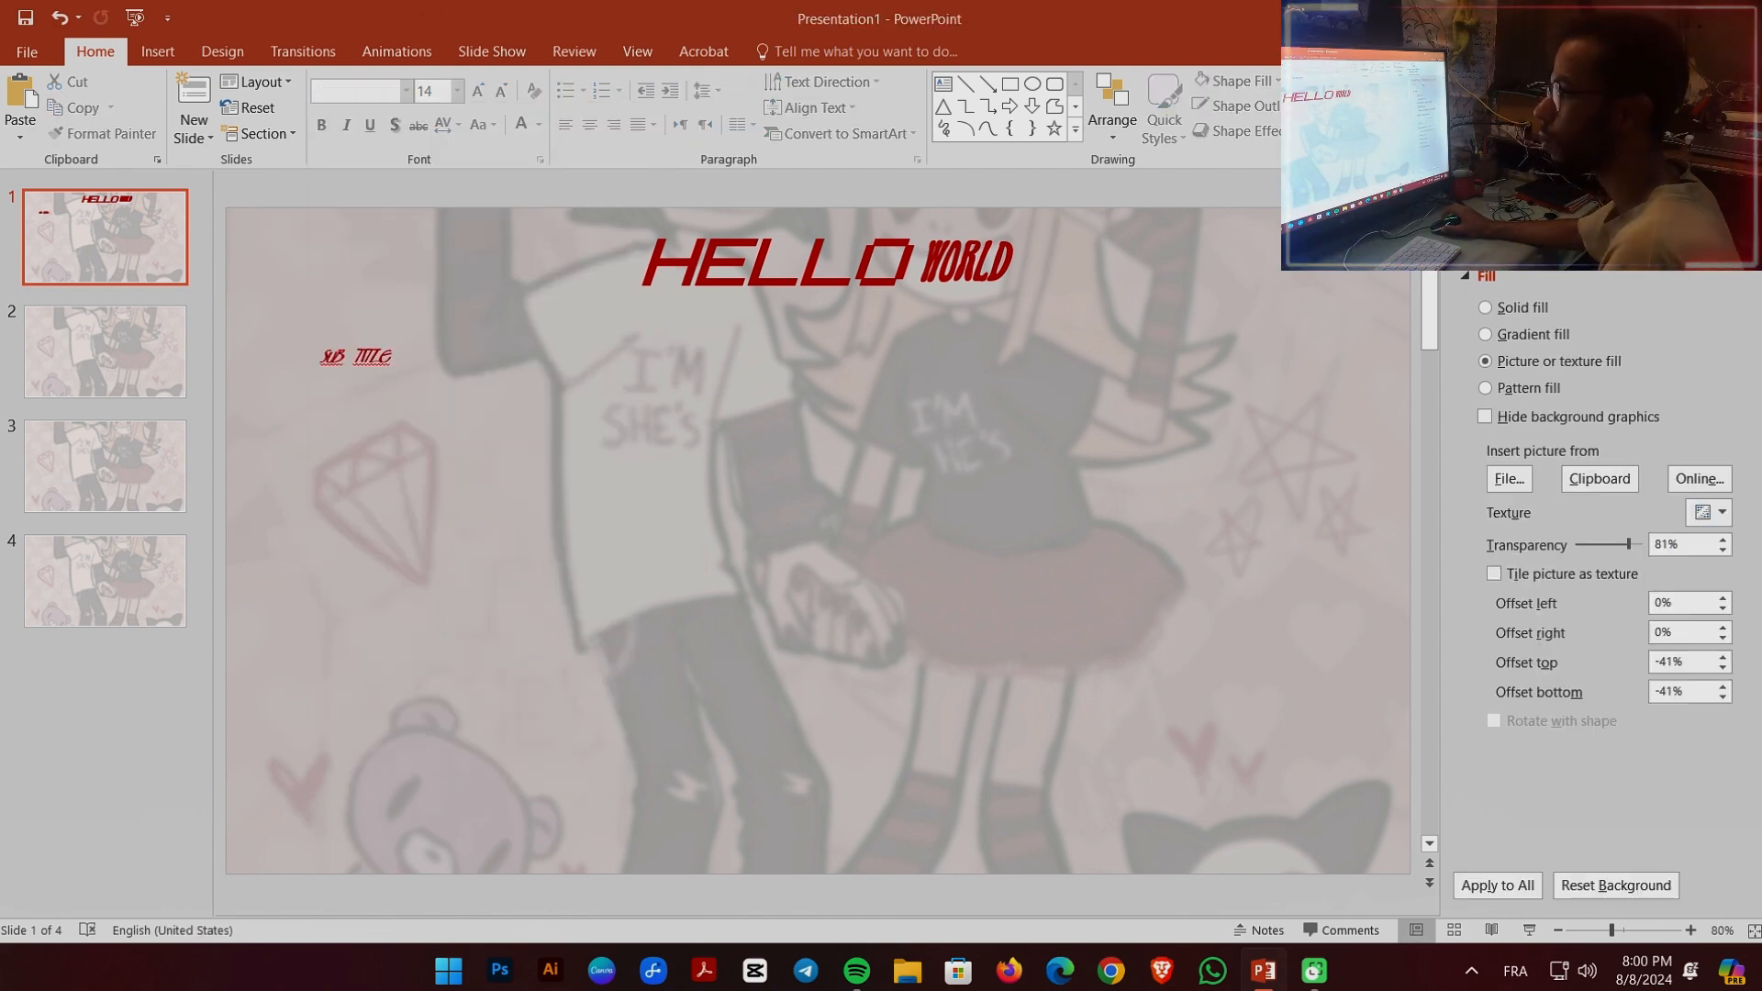
pyautogui.scroll(5, 816, 542)
pyautogui.press('space')
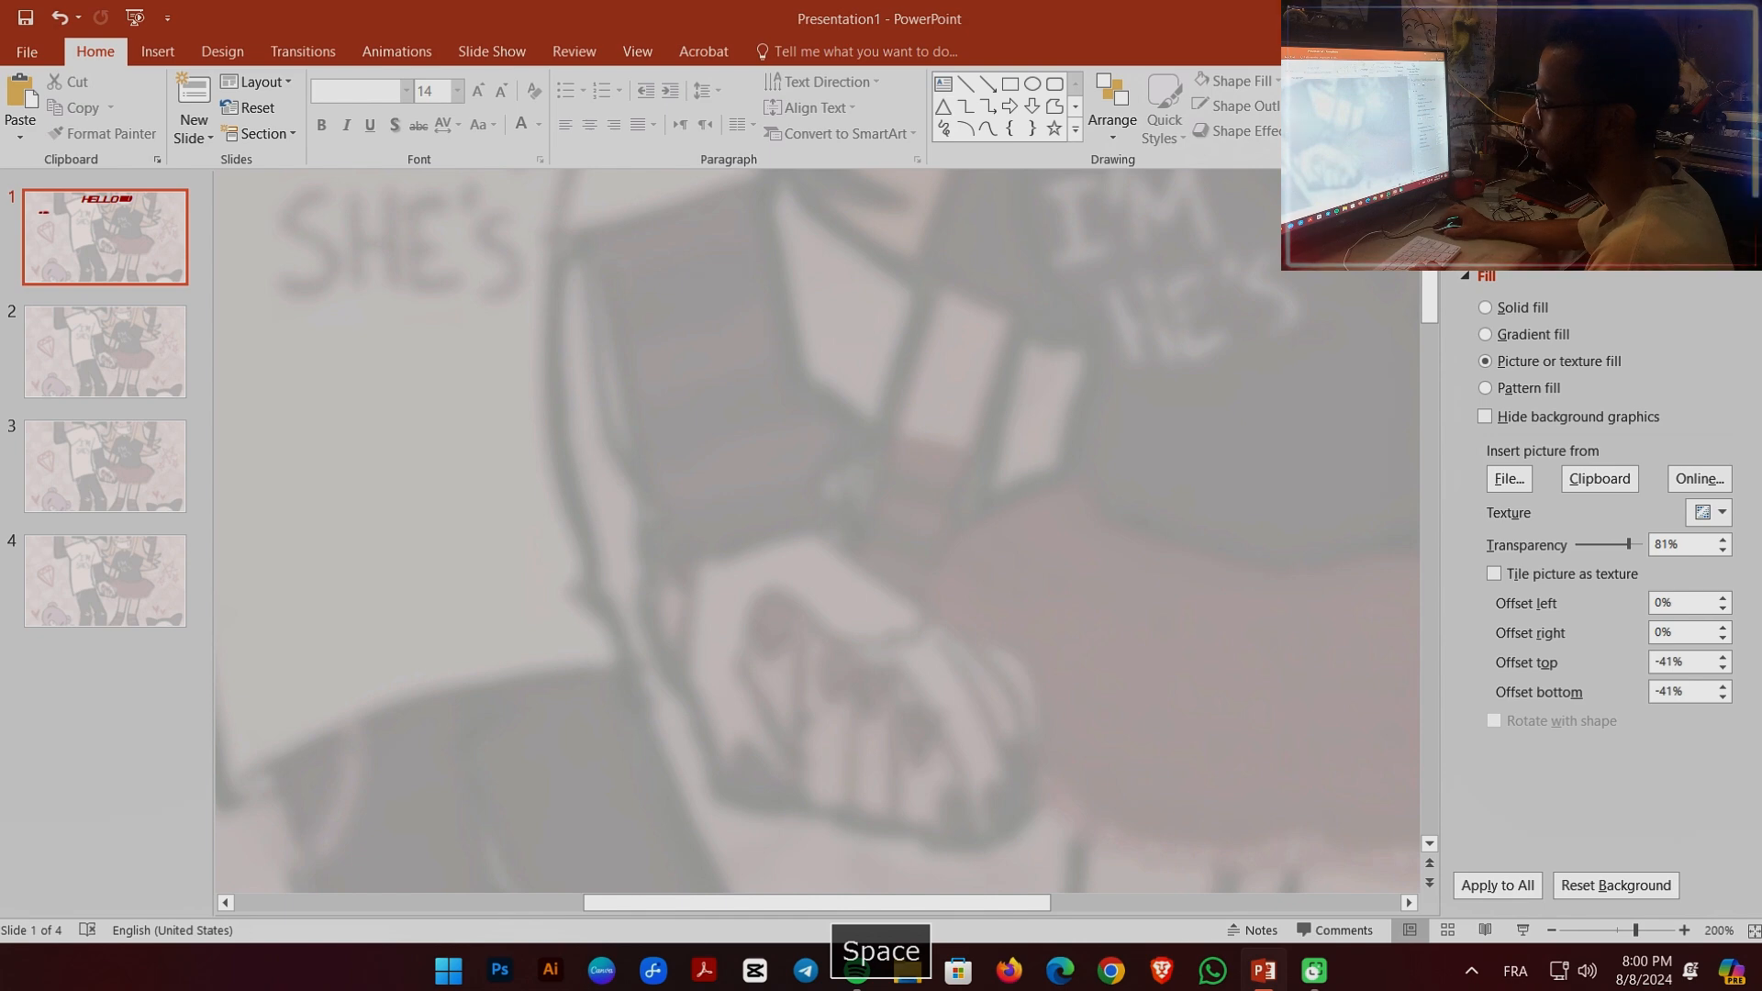
pyautogui.moveTo(610, 902); pyautogui.dragTo(244, 900)
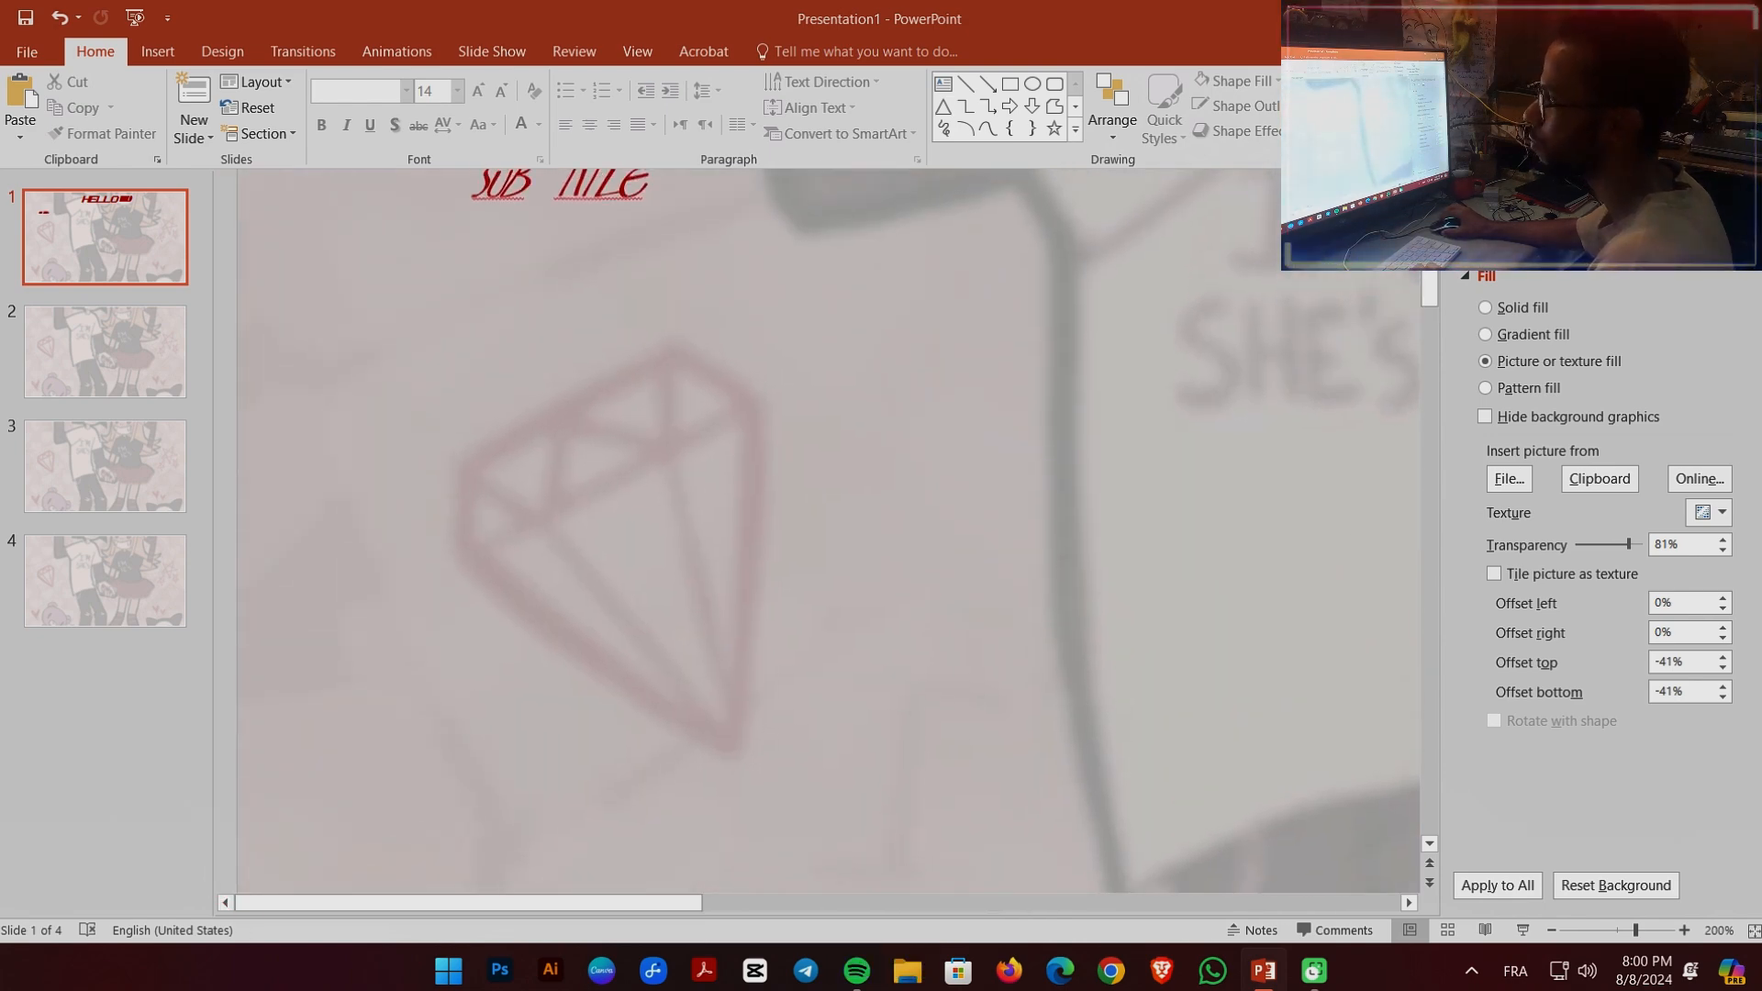
pyautogui.scroll(-8, 817, 542)
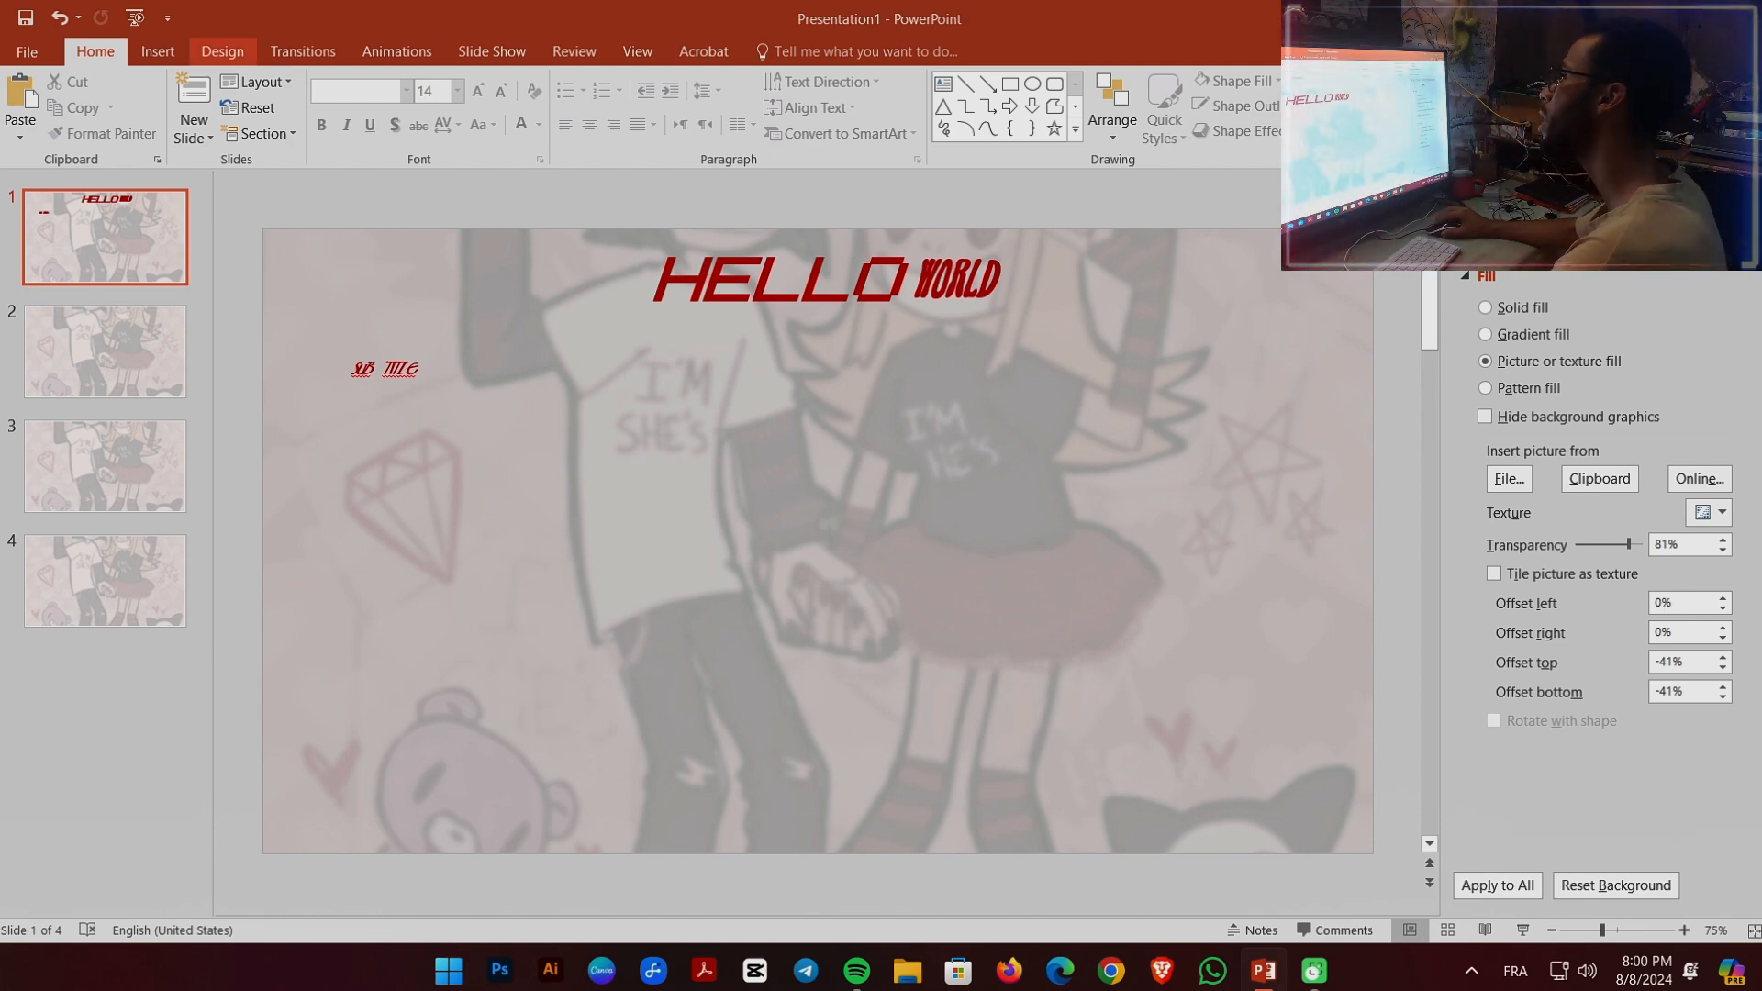
# - Insert WordArt in the black style with a hard blue shadow, reading "Example 1", and place it directly below the Sub title
pyautogui.click(158, 51)
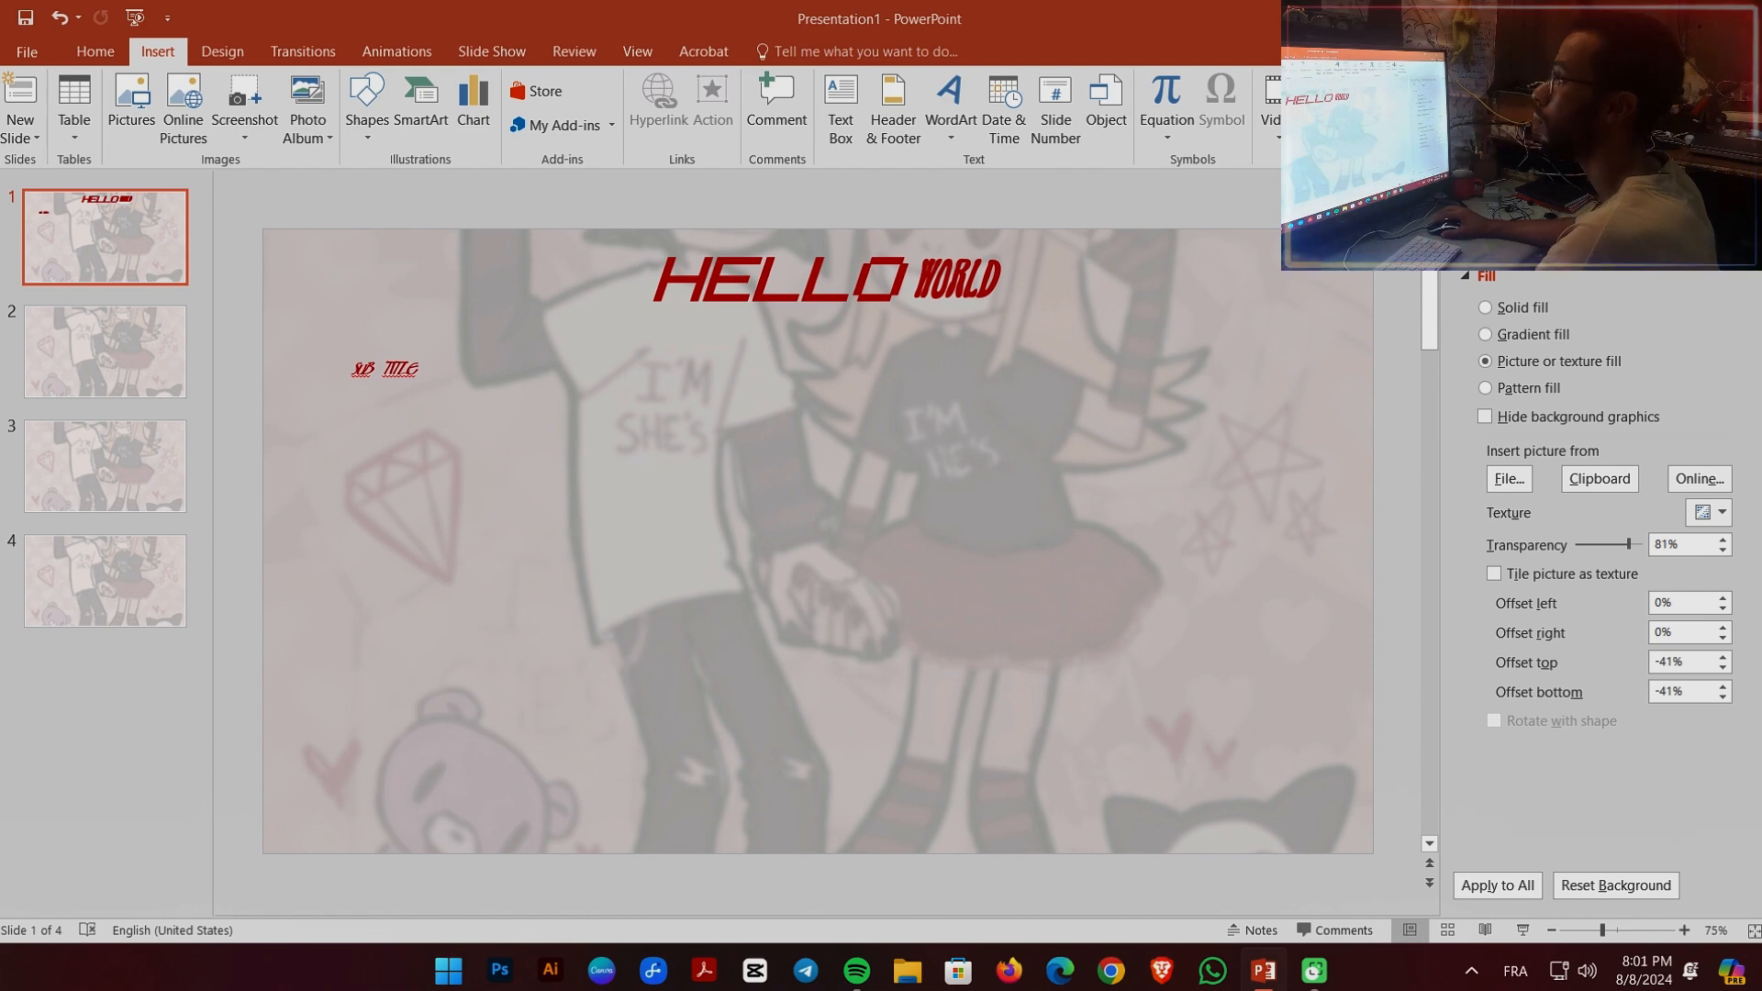
pyautogui.click(951, 101)
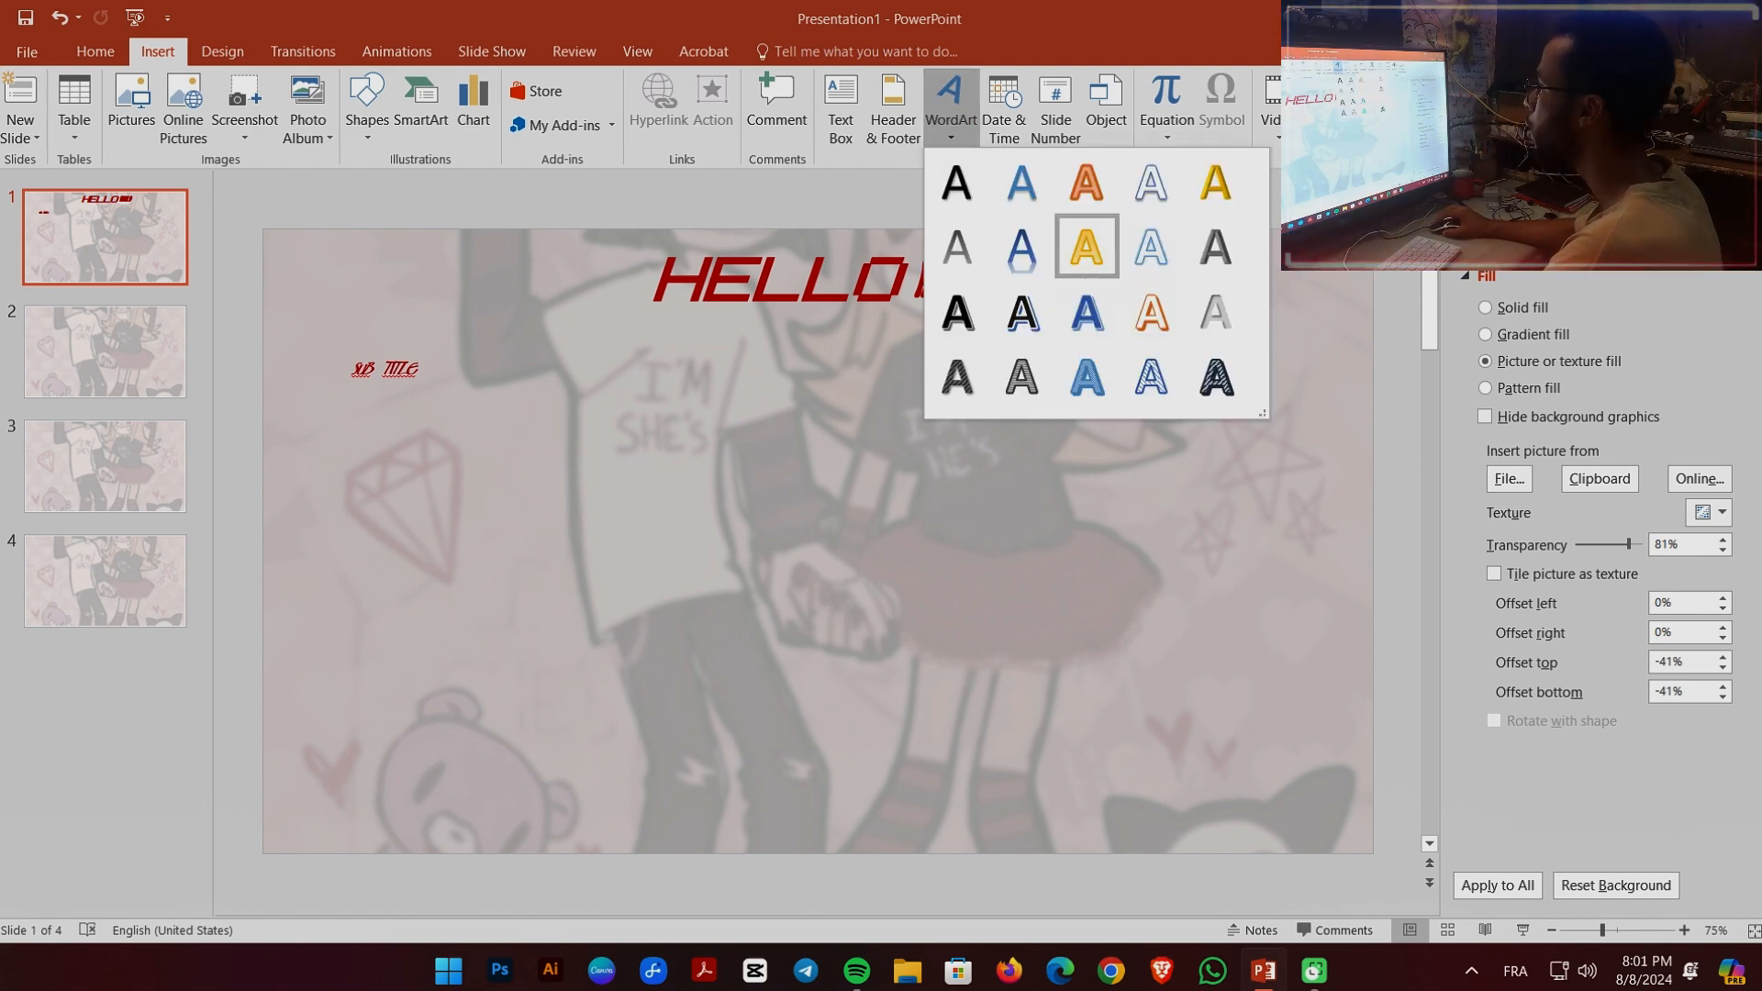
pyautogui.click(1041, 319)
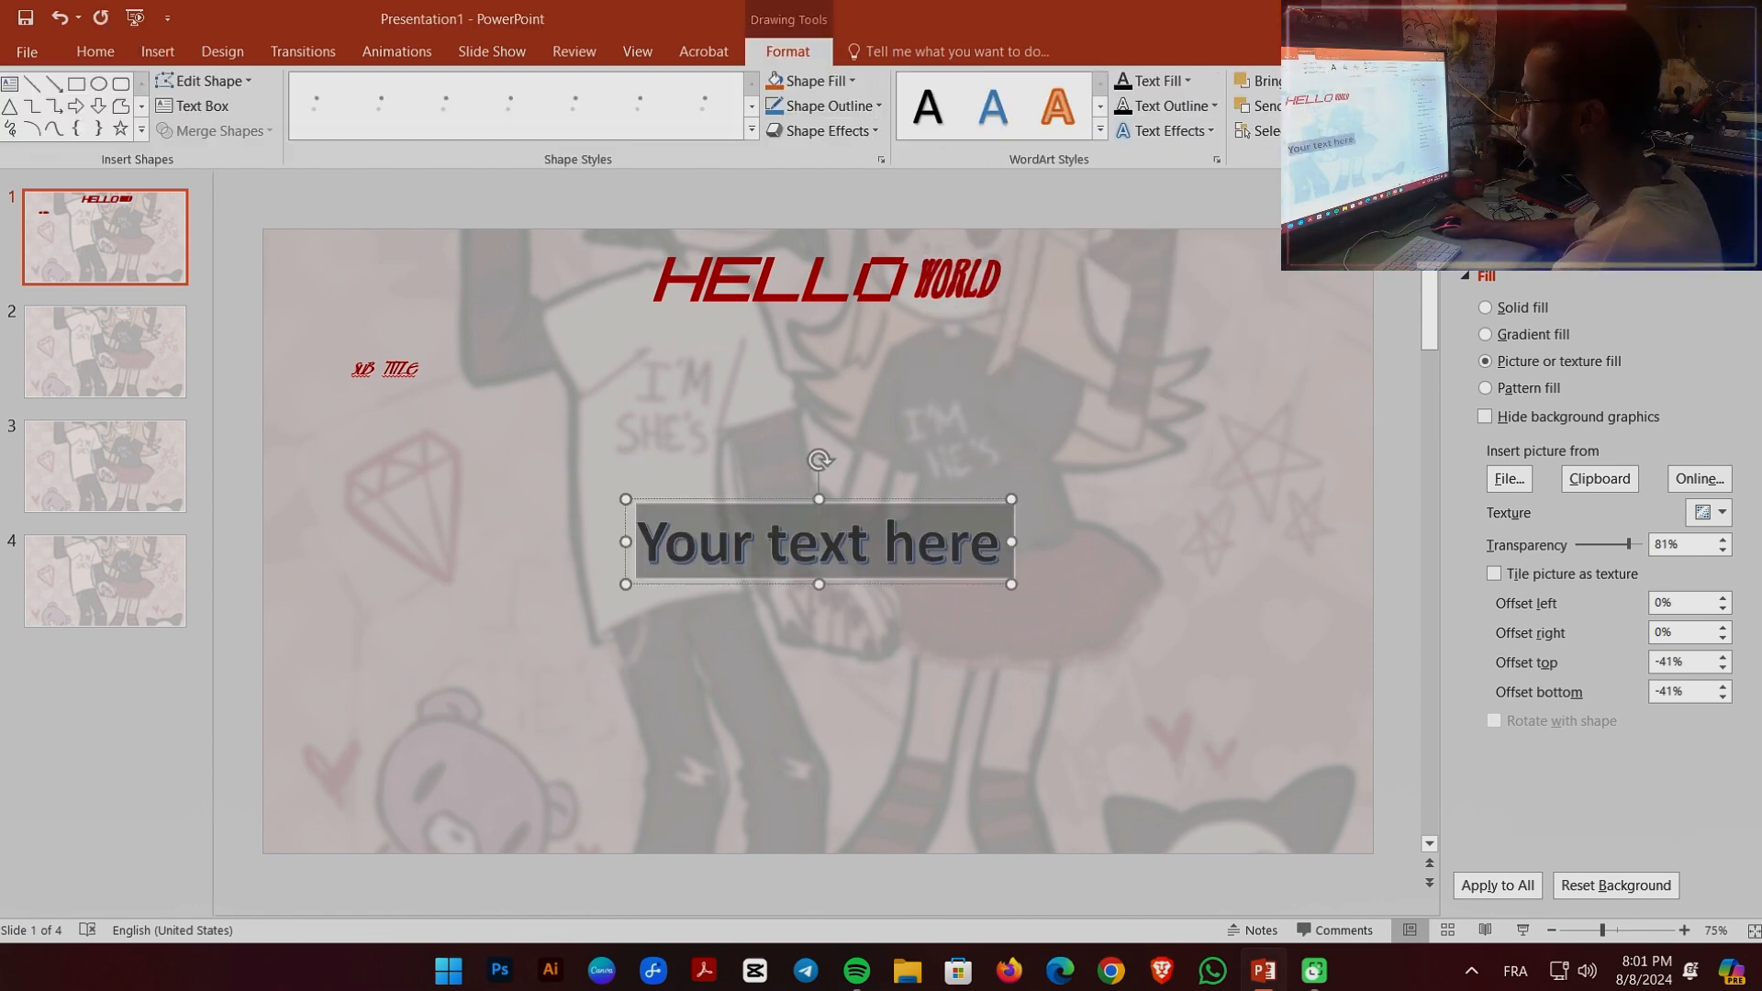
pyautogui.hotkey('ctrl', 'a')
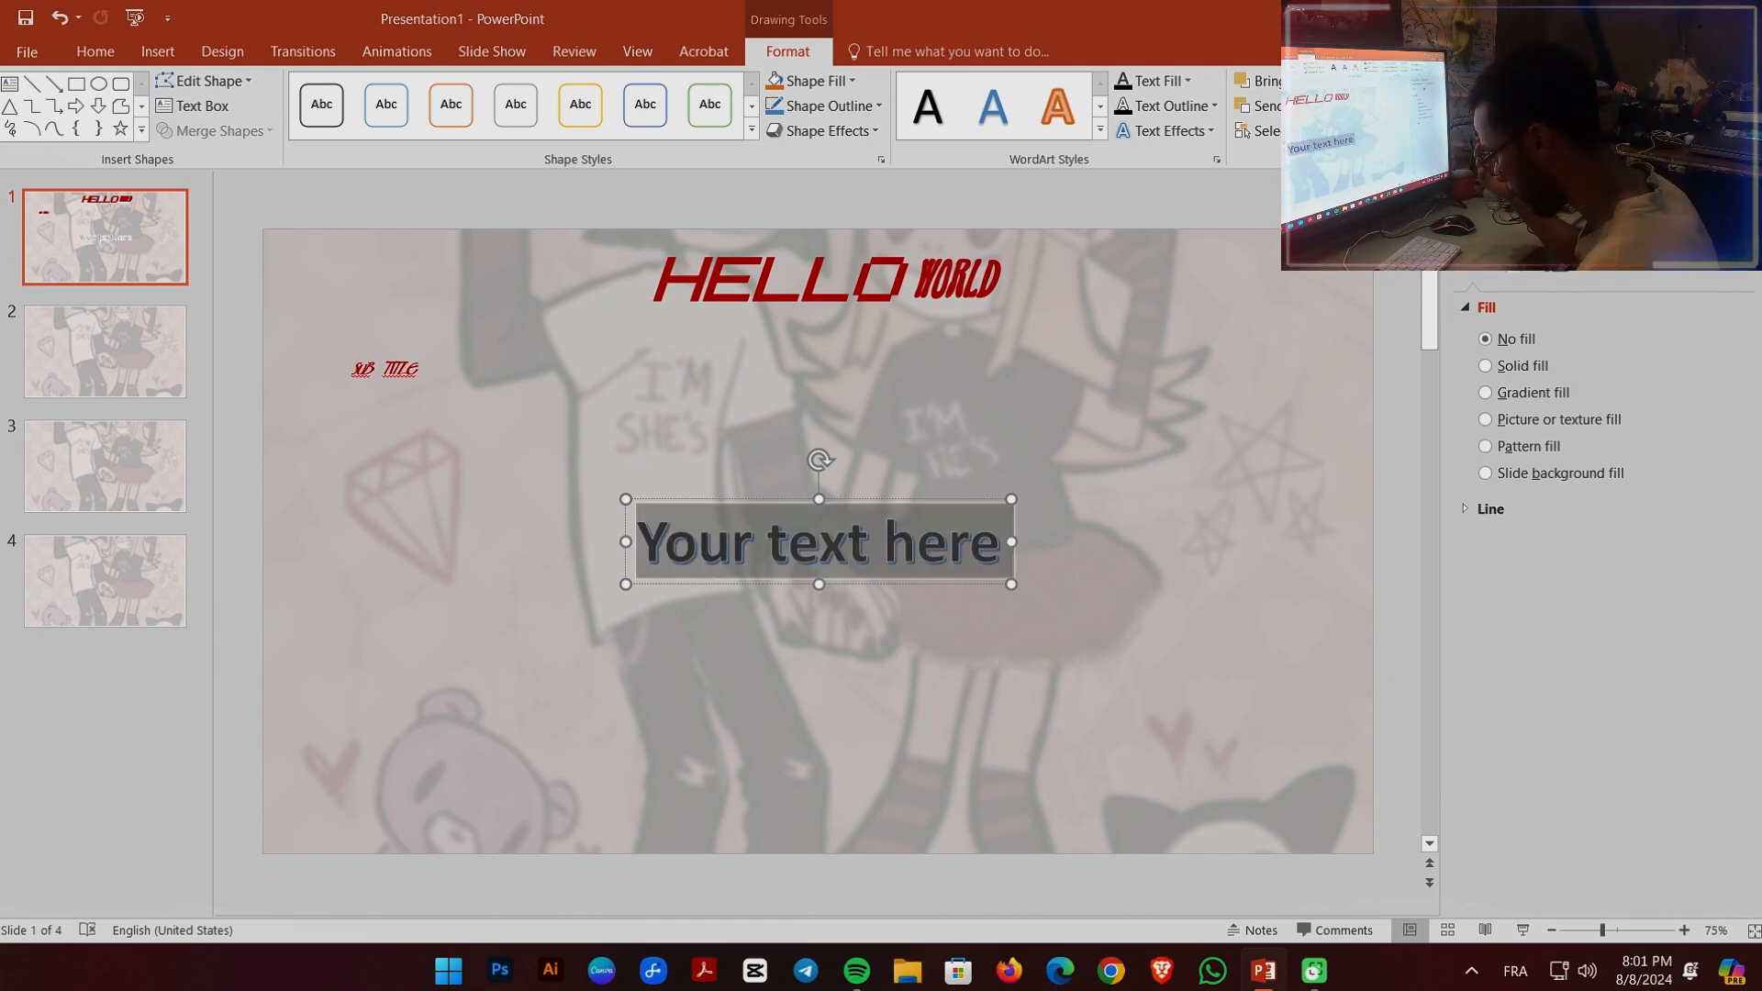
pyautogui.write('ex')
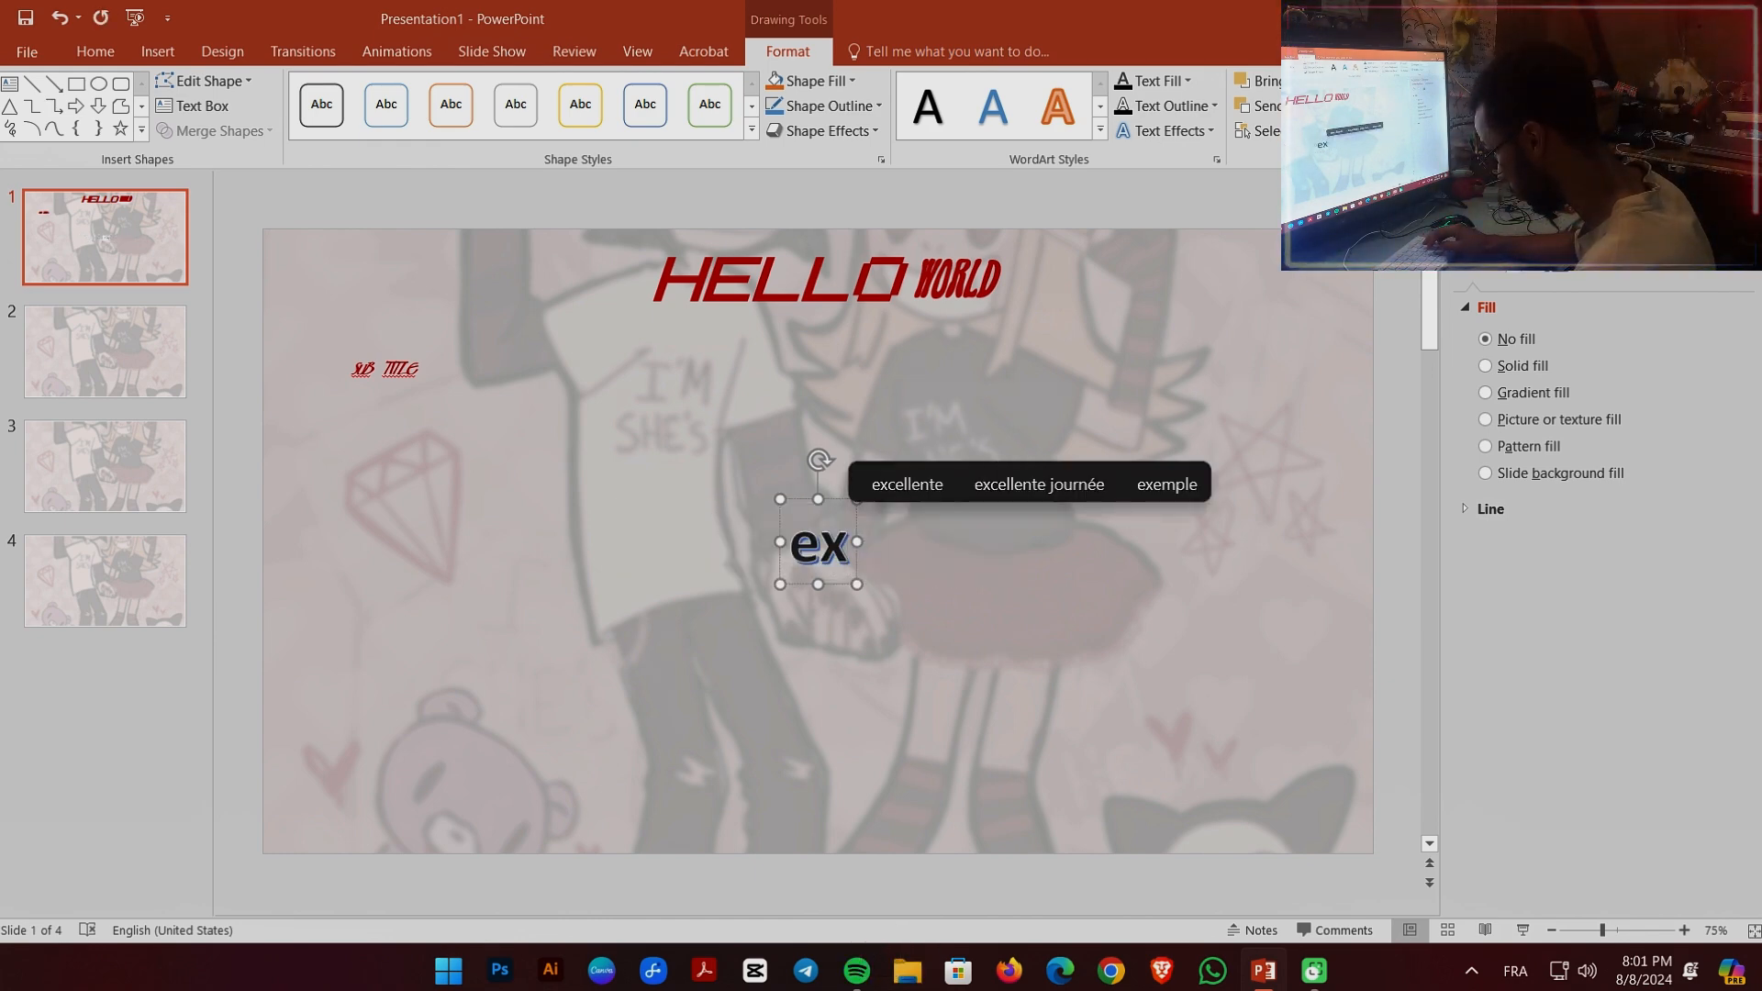
pyautogui.write('ample 1')
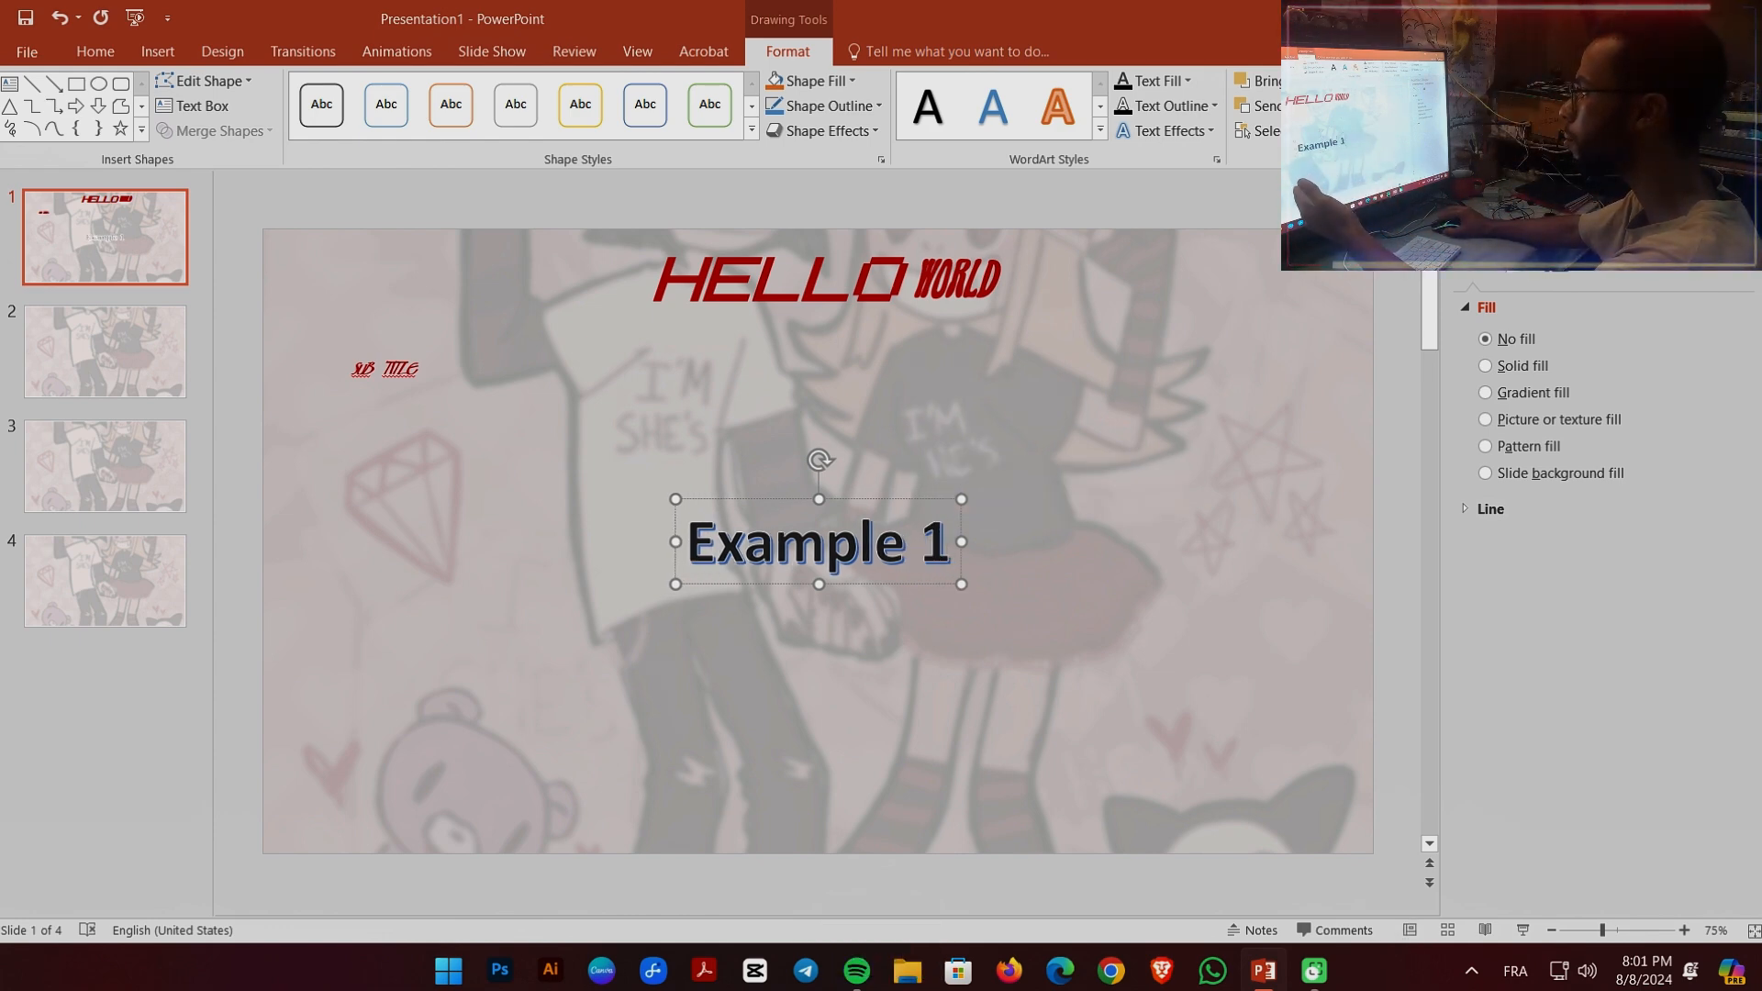
pyautogui.moveTo(897, 502); pyautogui.dragTo(570, 372)
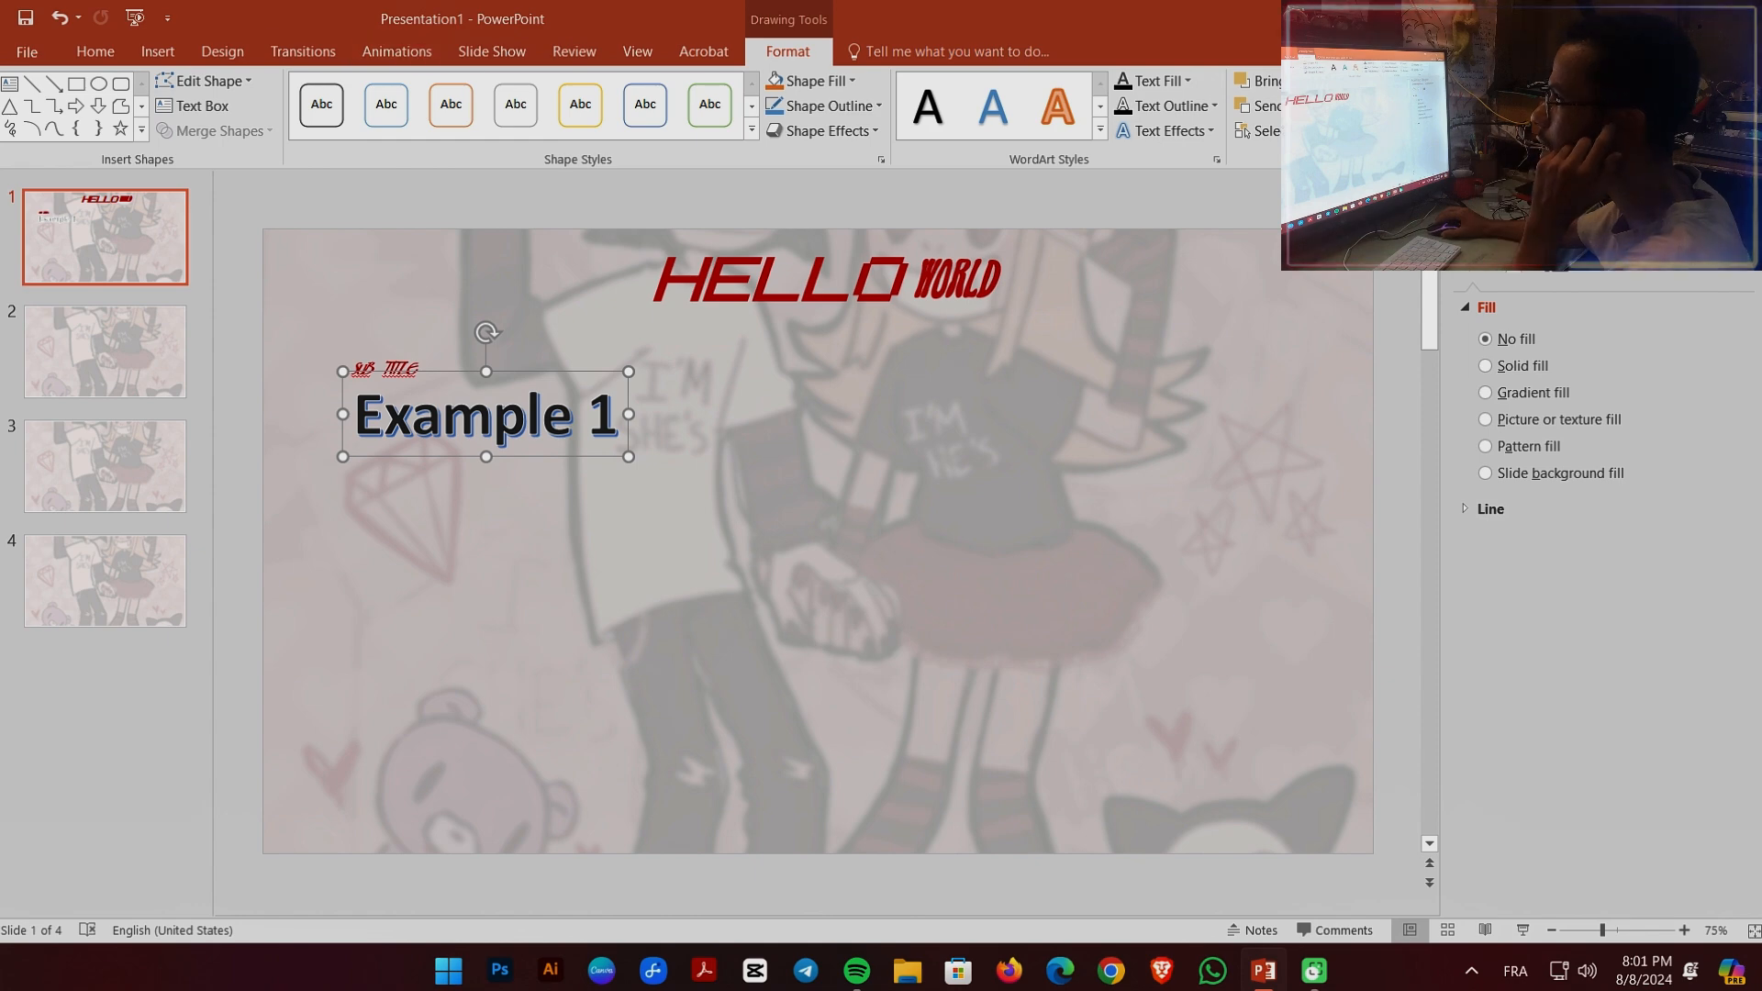
# - Add a plain text box below the Example 1 WordArt containing "Small text"
pyautogui.click(157, 51)
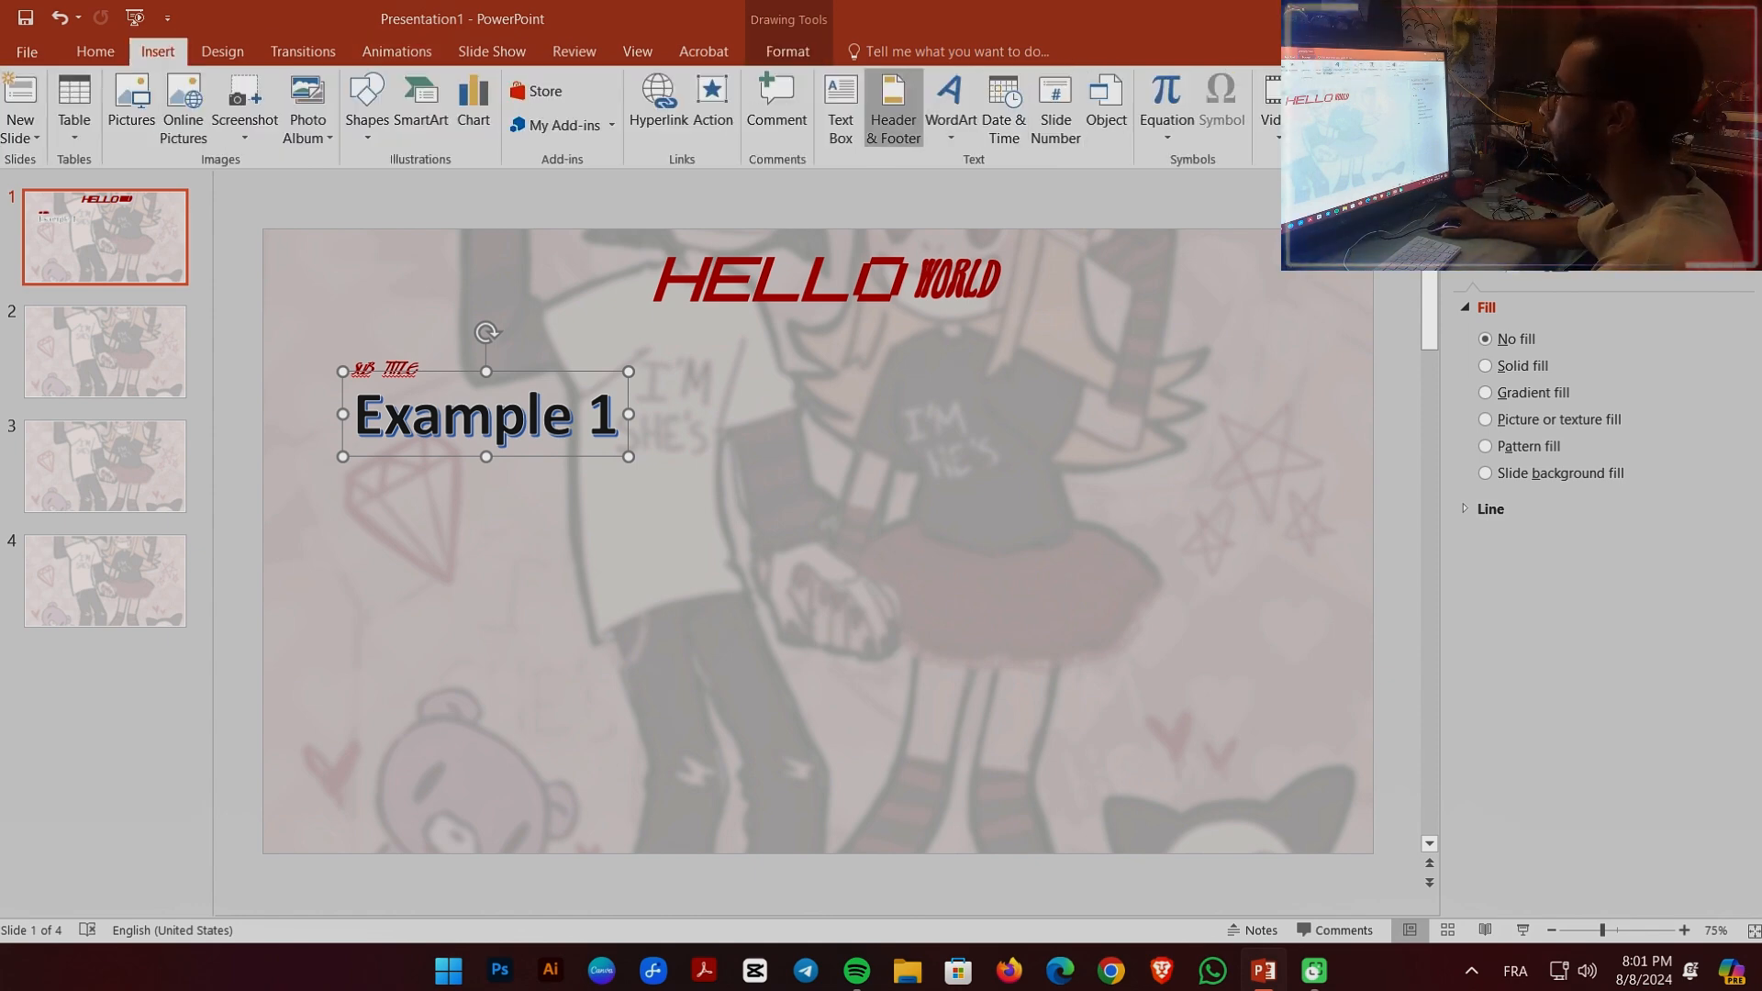
pyautogui.click(841, 108)
pyautogui.moveTo(395, 491); pyautogui.dragTo(730, 592)
pyautogui.write('sm')
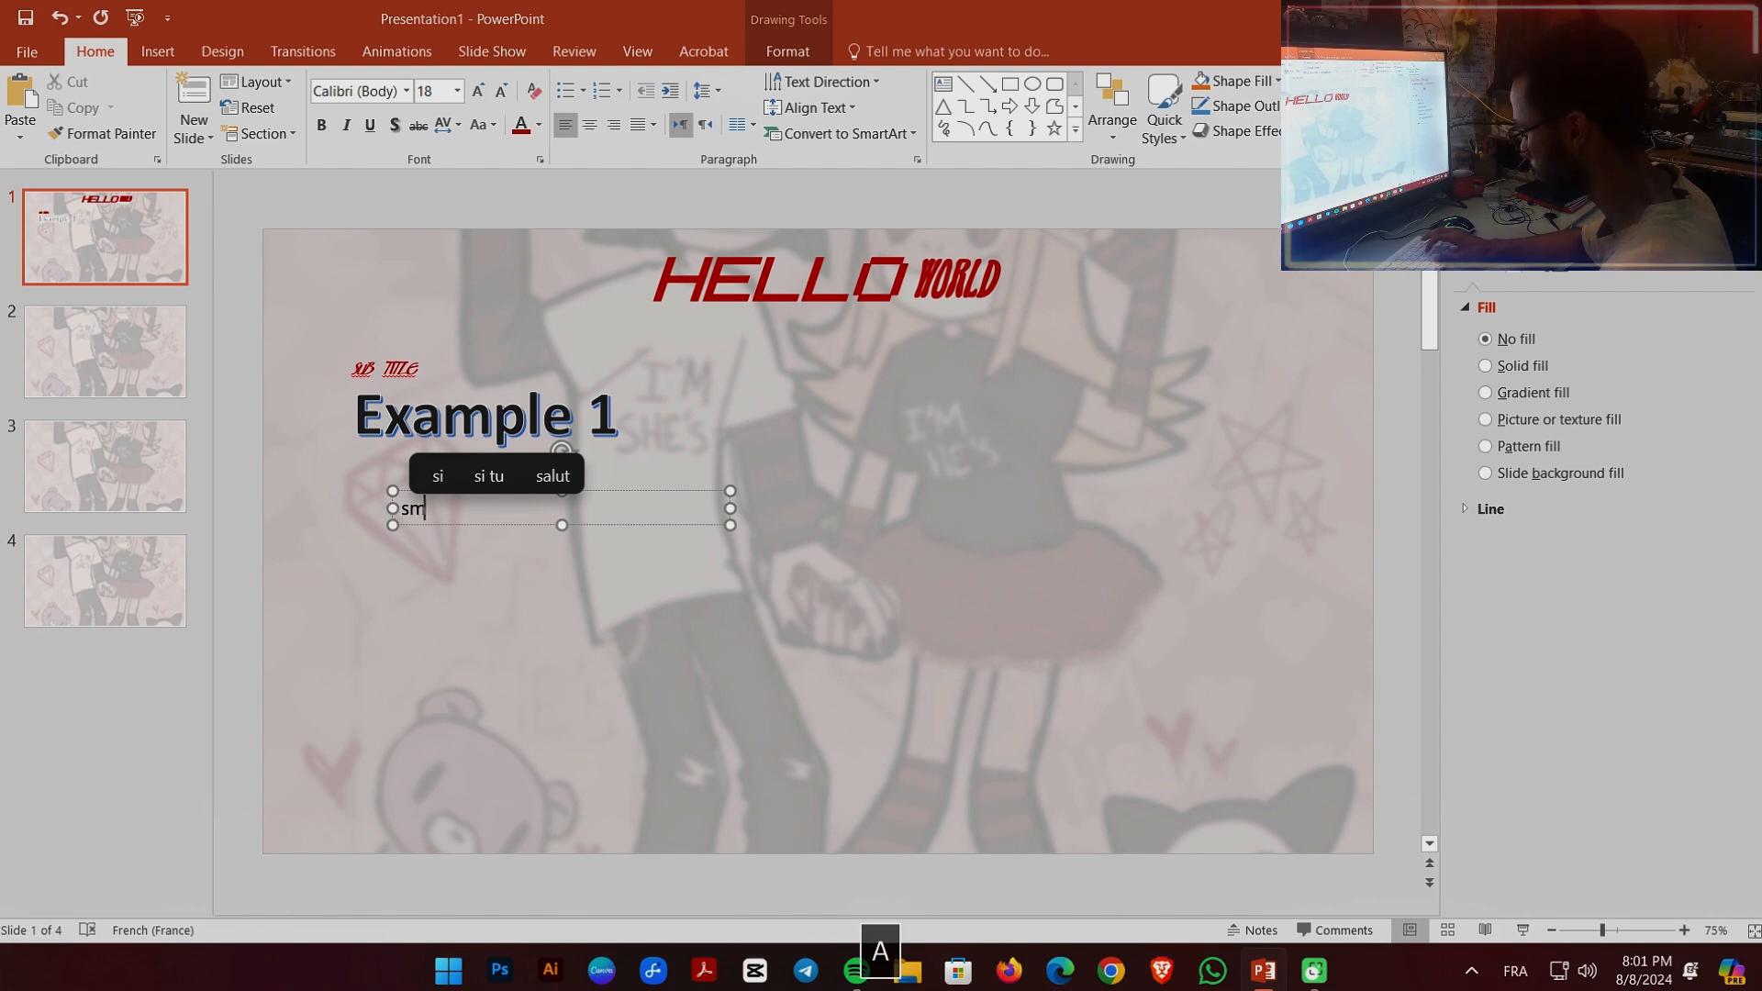
pyautogui.write('all text')
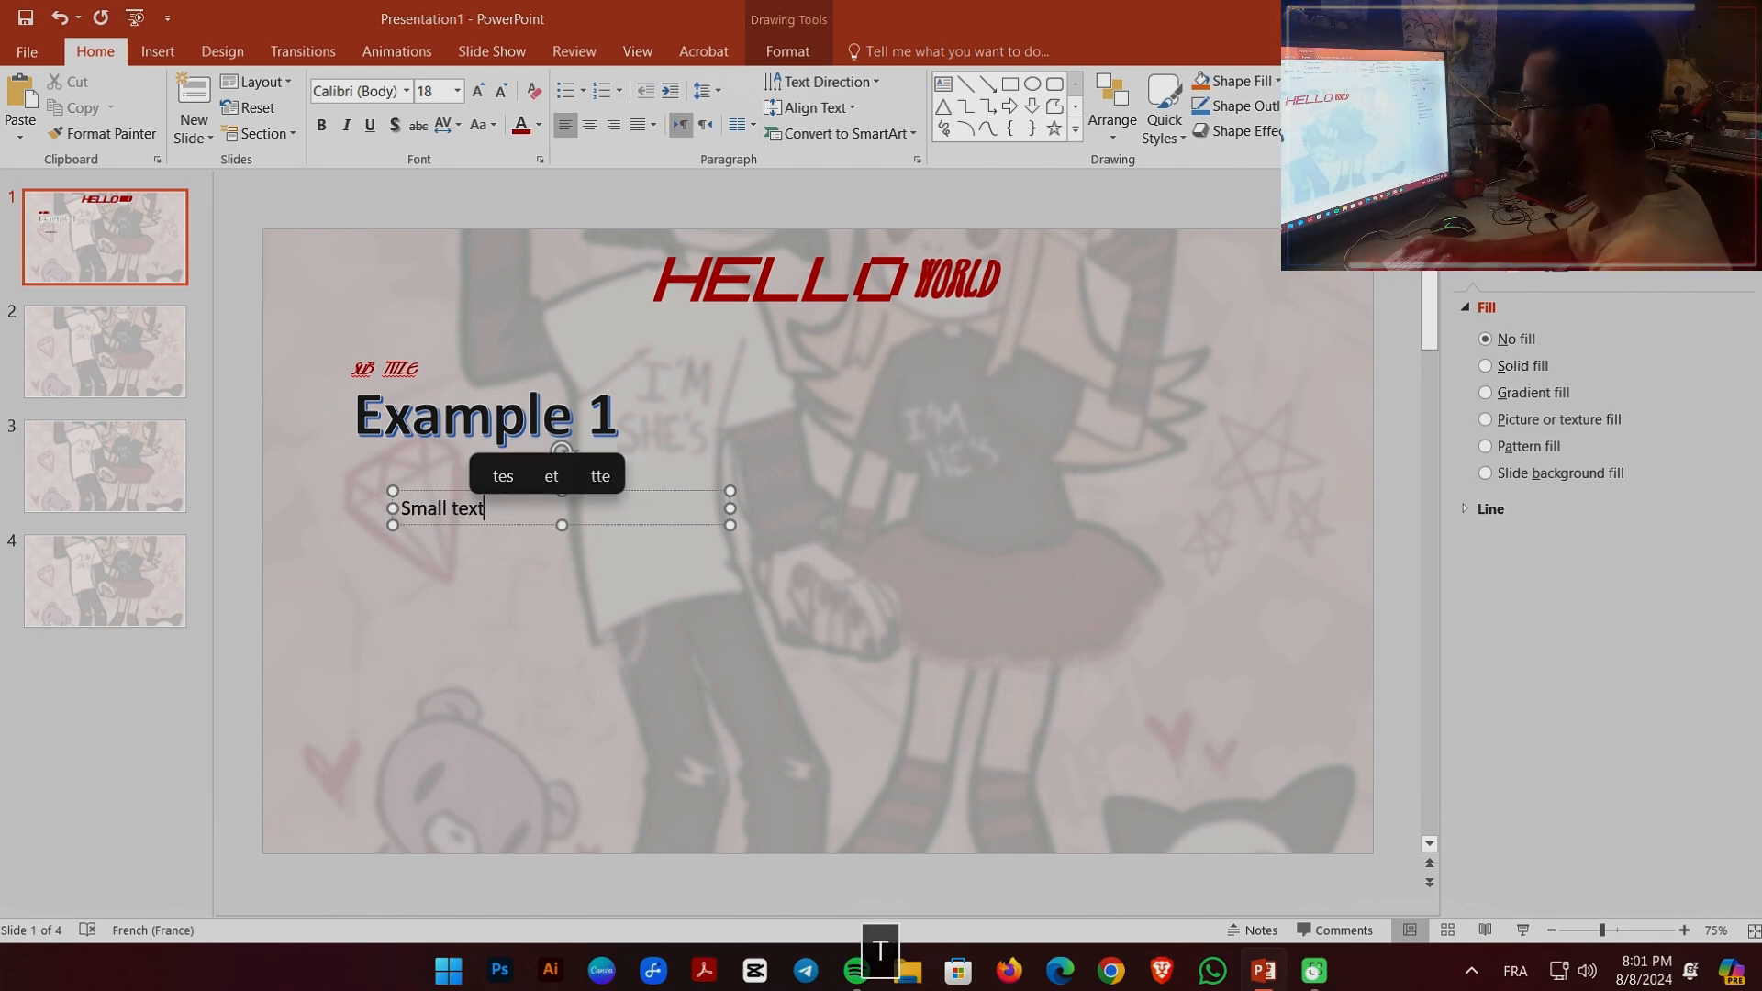
pyautogui.click(934, 587)
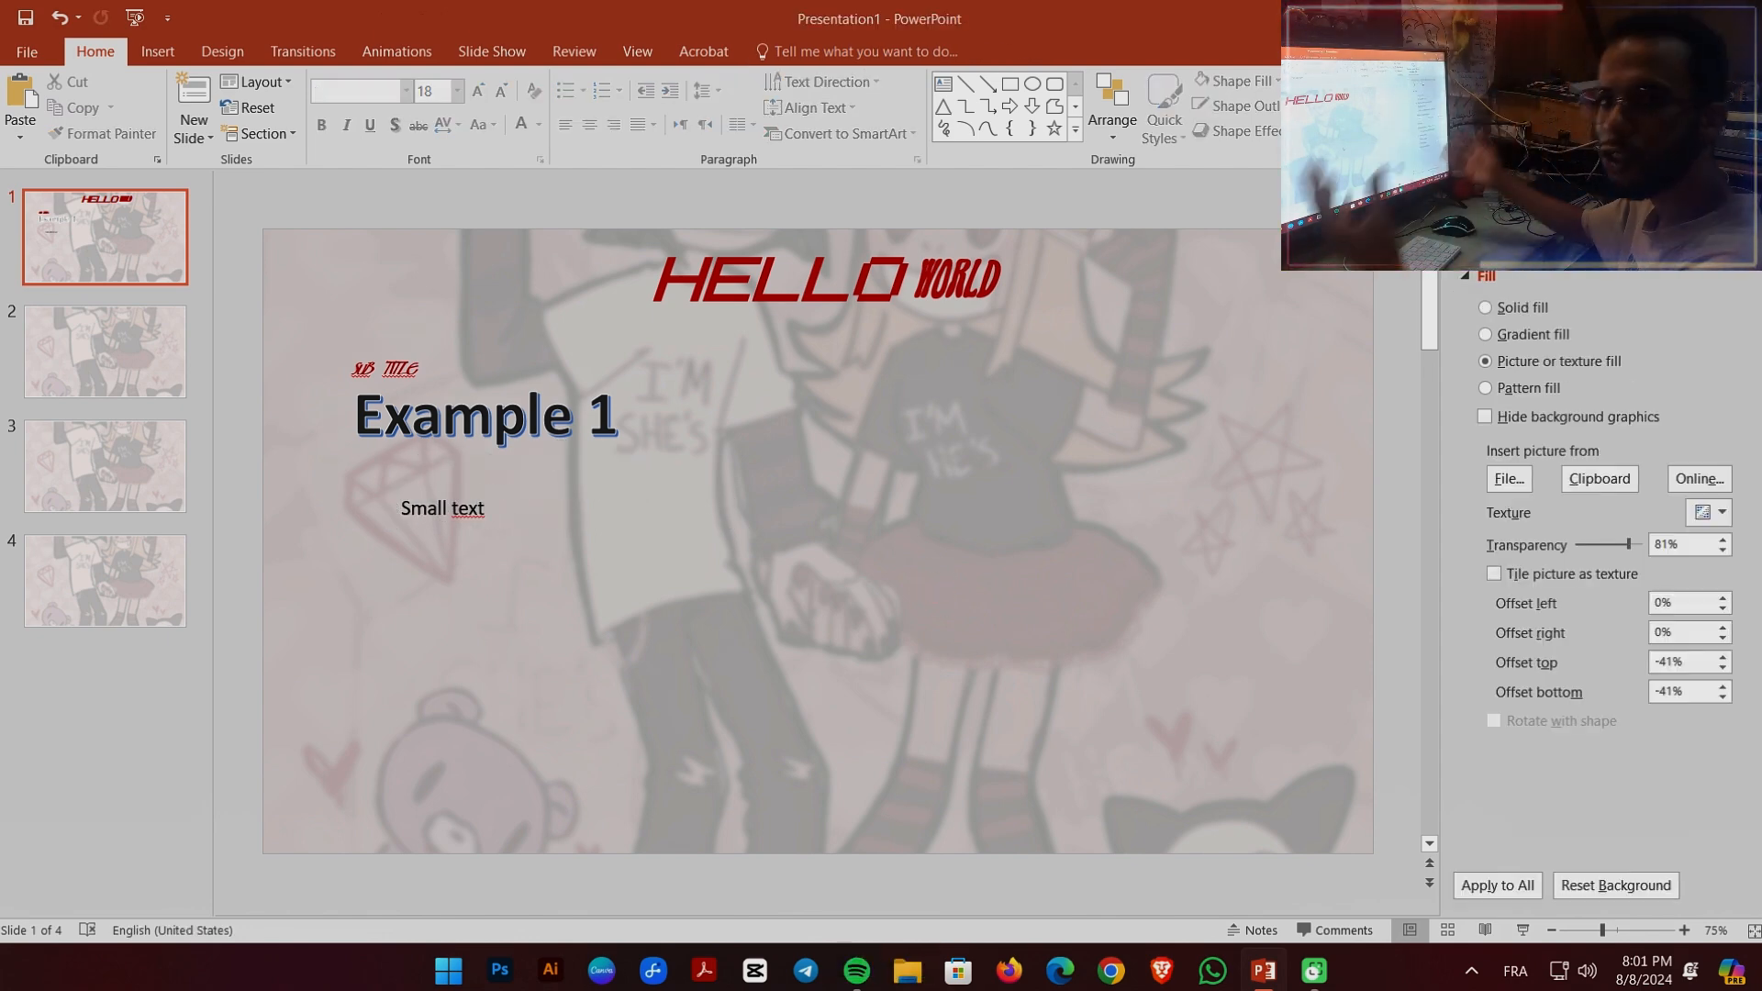